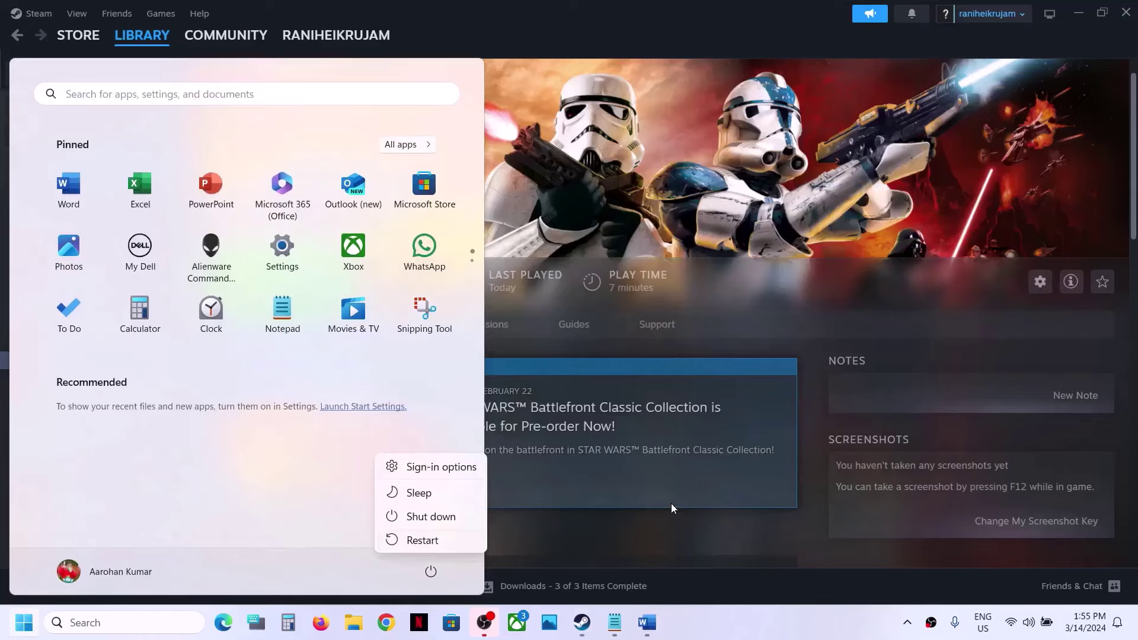
Dismiss the power options and Start menu without restarting, and bring the Word guide forward.
{"action": "key", "text": "Escape"}
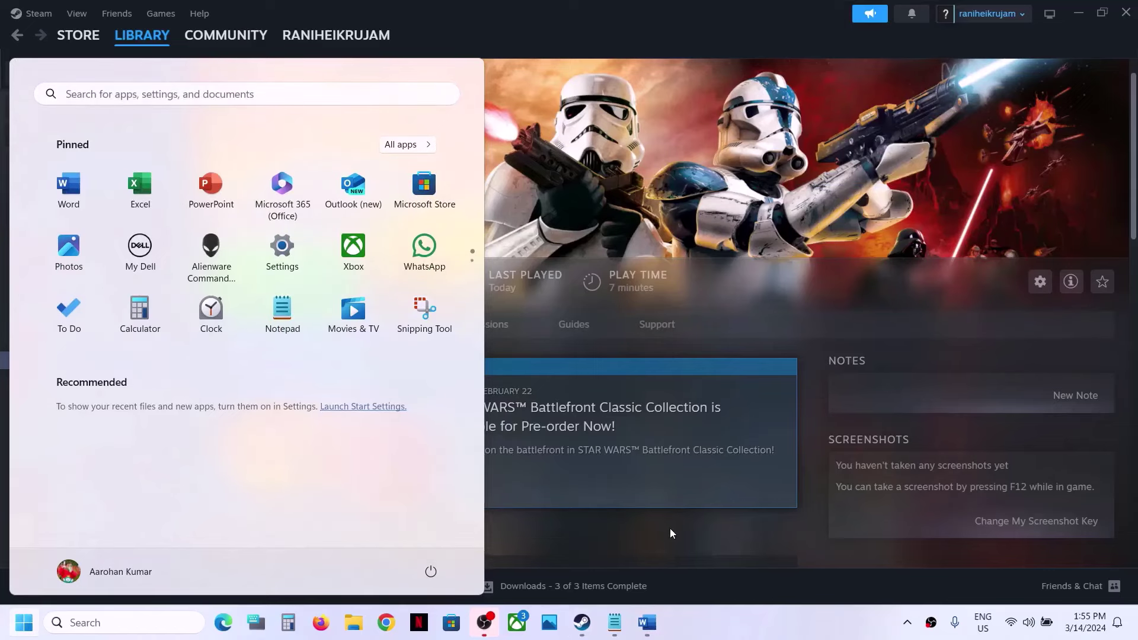
{"action": "key", "text": "Escape"}
{"action": "left_click", "coordinate": [647, 623]}
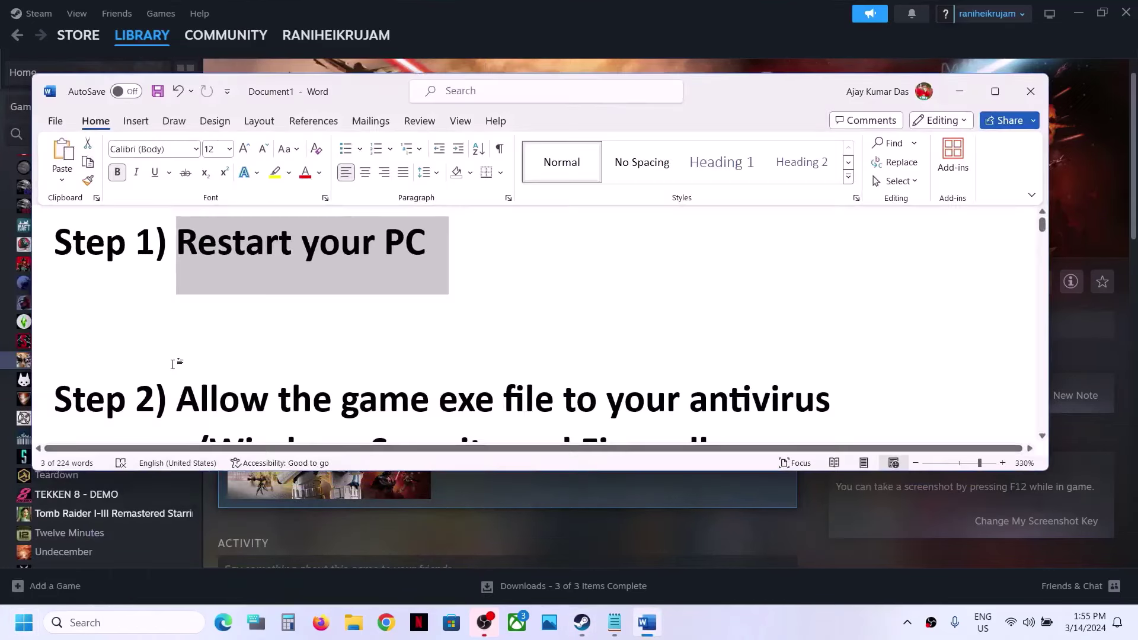
Highlight the Step 2 text about Windows Security and Firewall in the guide, then launch Settings.
{"action": "scroll", "coordinate": [172, 364], "scroll_direction": "down", "scroll_amount": 2}
{"action": "left_click_drag", "start_coordinate": [184, 277], "coordinate": [200, 338]}
{"action": "left_click", "coordinate": [316, 344]}
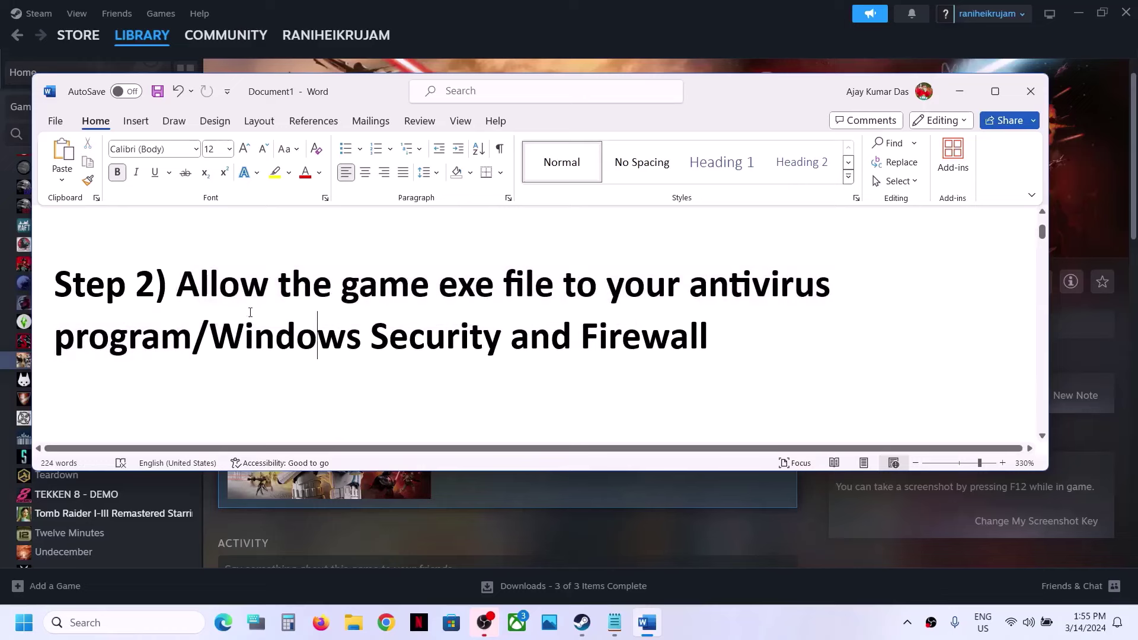
{"action": "left_click_drag", "start_coordinate": [181, 291], "coordinate": [200, 363]}
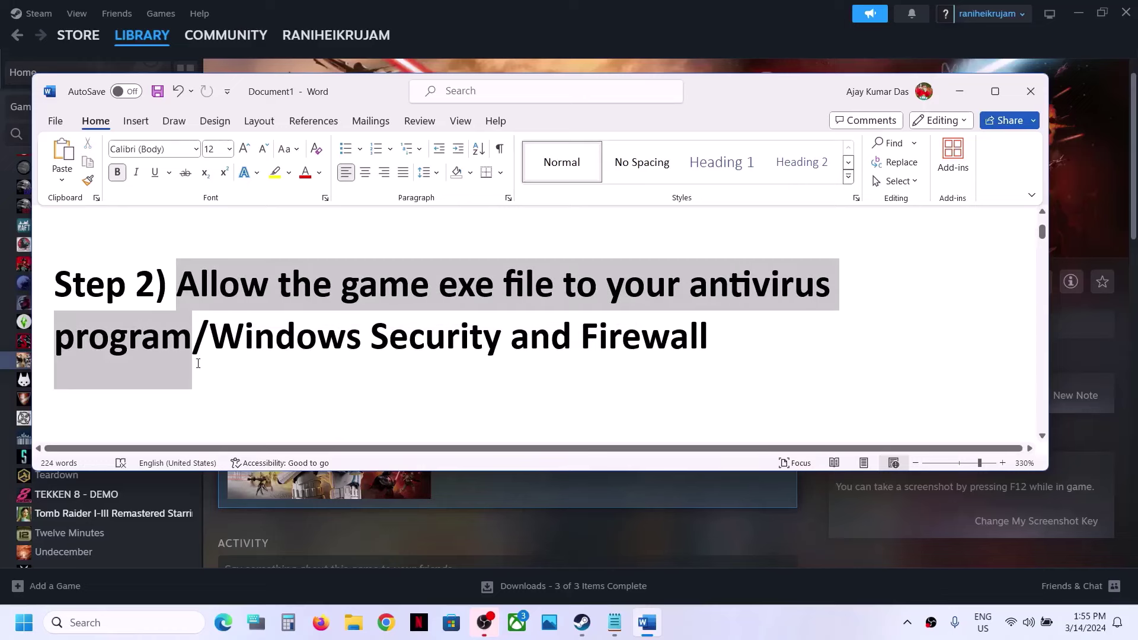
{"action": "left_click", "coordinate": [208, 357]}
{"action": "left_click_drag", "start_coordinate": [208, 357], "coordinate": [728, 356]}
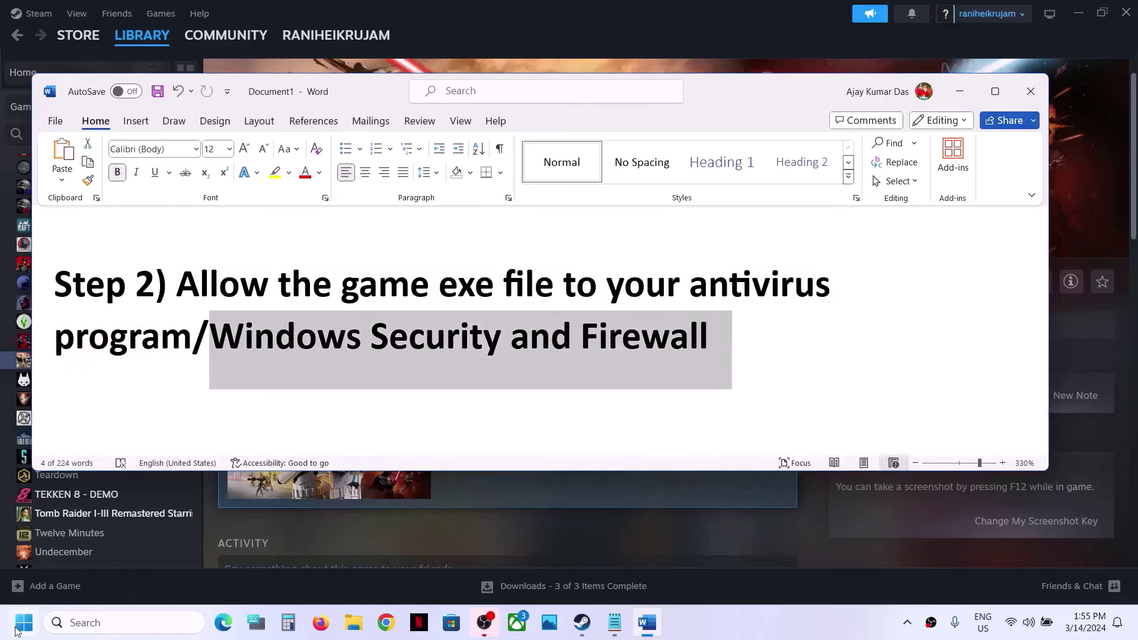
{"action": "left_click", "coordinate": [18, 630]}
{"action": "left_click", "coordinate": [282, 253]}
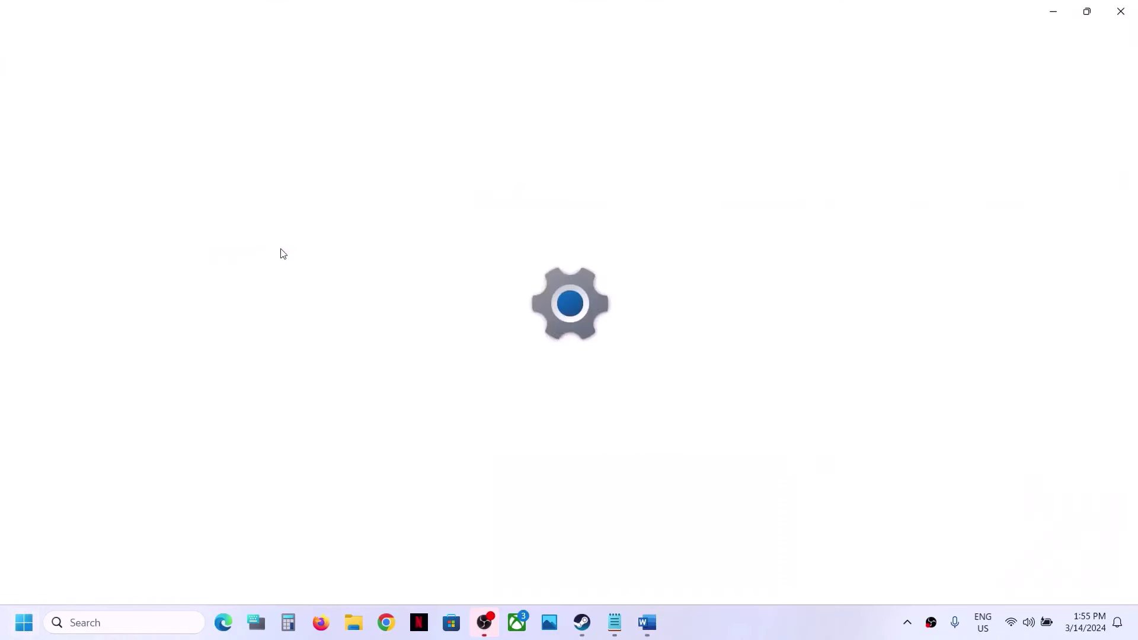
Reach the Controlled folder access allowed-apps list via Virus & threat protection and begin adding an app.
{"action": "left_click", "coordinate": [64, 457]}
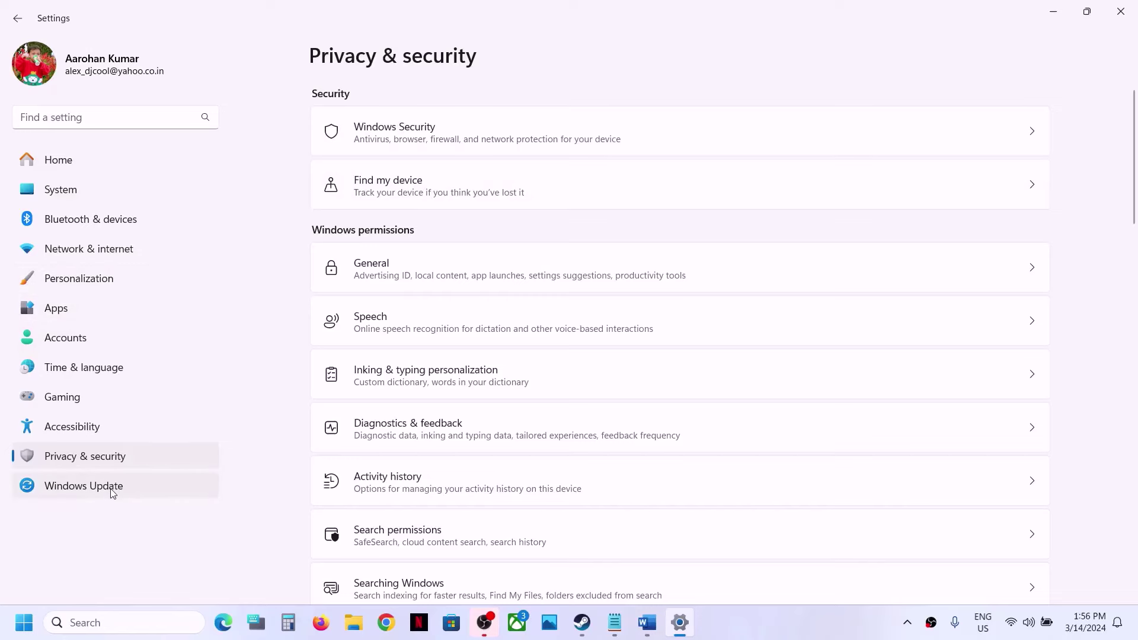
{"action": "left_click", "coordinate": [452, 144]}
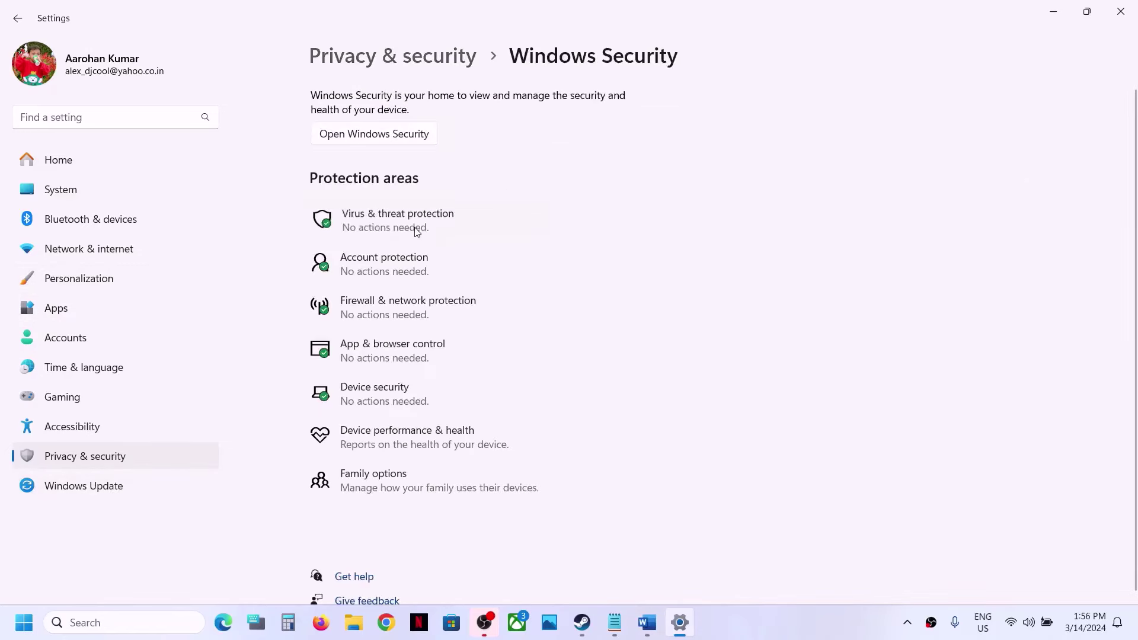
{"action": "left_click", "coordinate": [414, 226]}
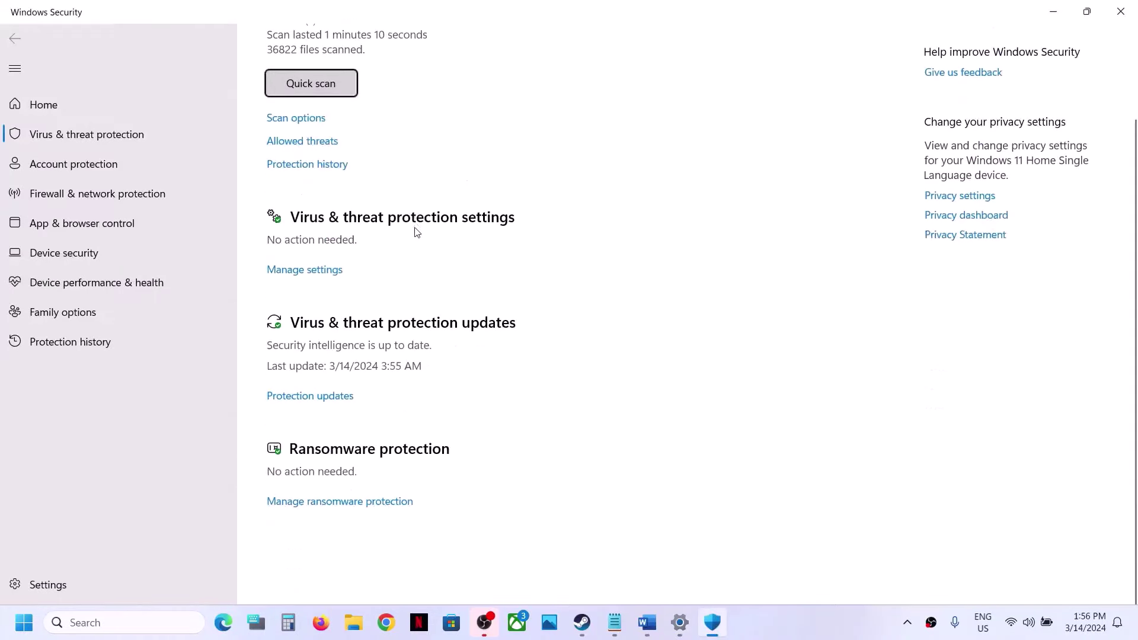
{"action": "left_click", "coordinate": [369, 561]}
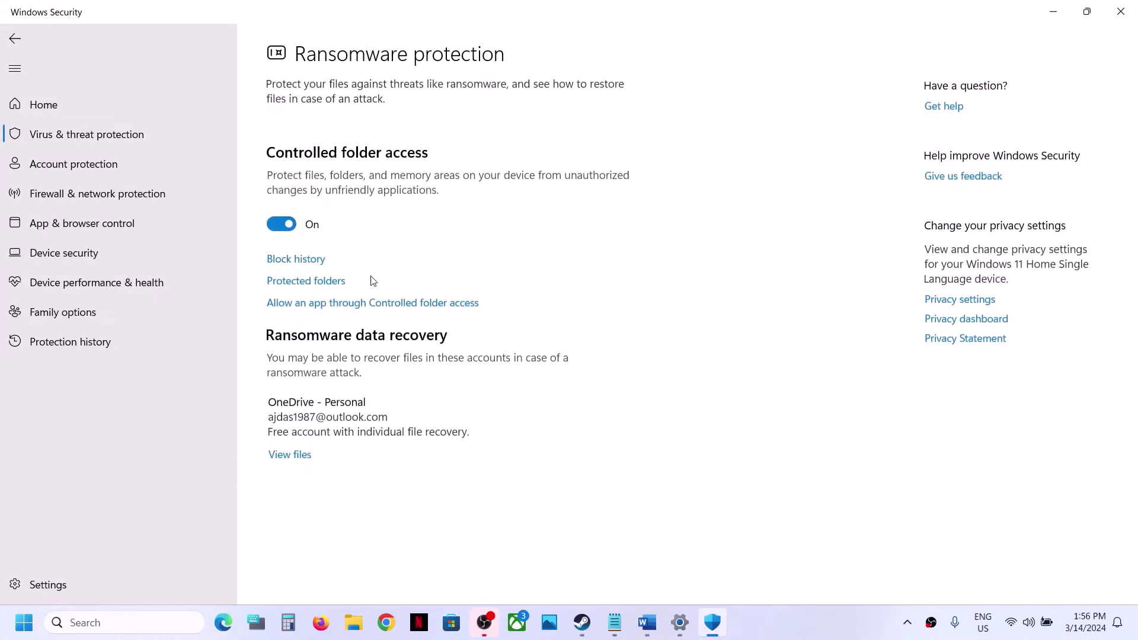
{"action": "left_click", "coordinate": [389, 304]}
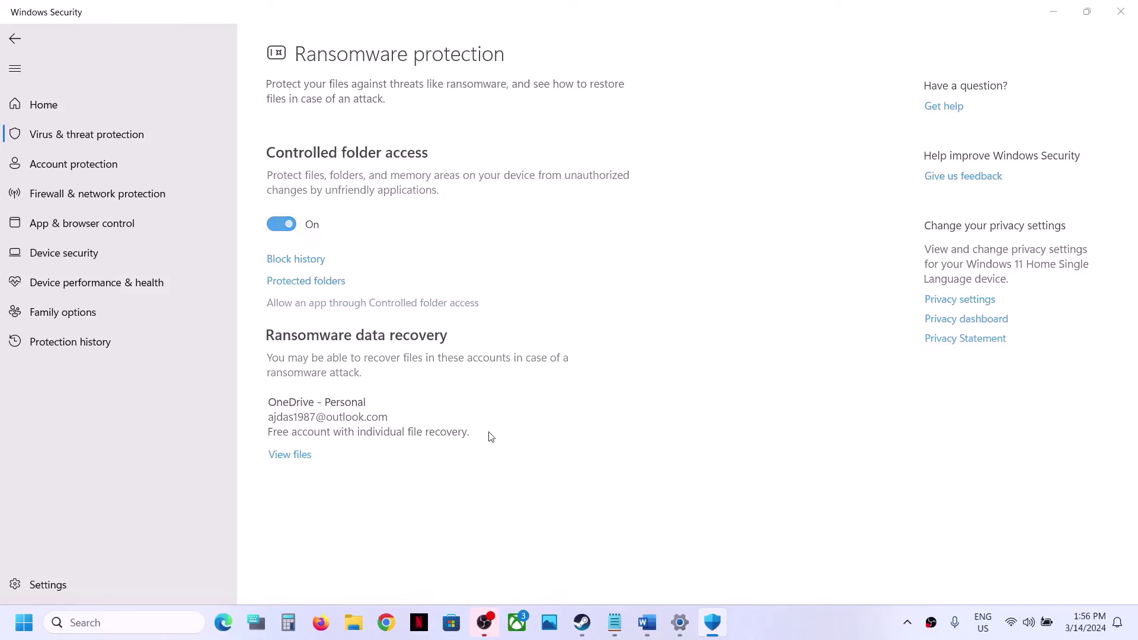
{"action": "scroll", "coordinate": [425, 109], "scroll_direction": "down", "scroll_amount": 2}
{"action": "left_click", "coordinate": [387, 65]}
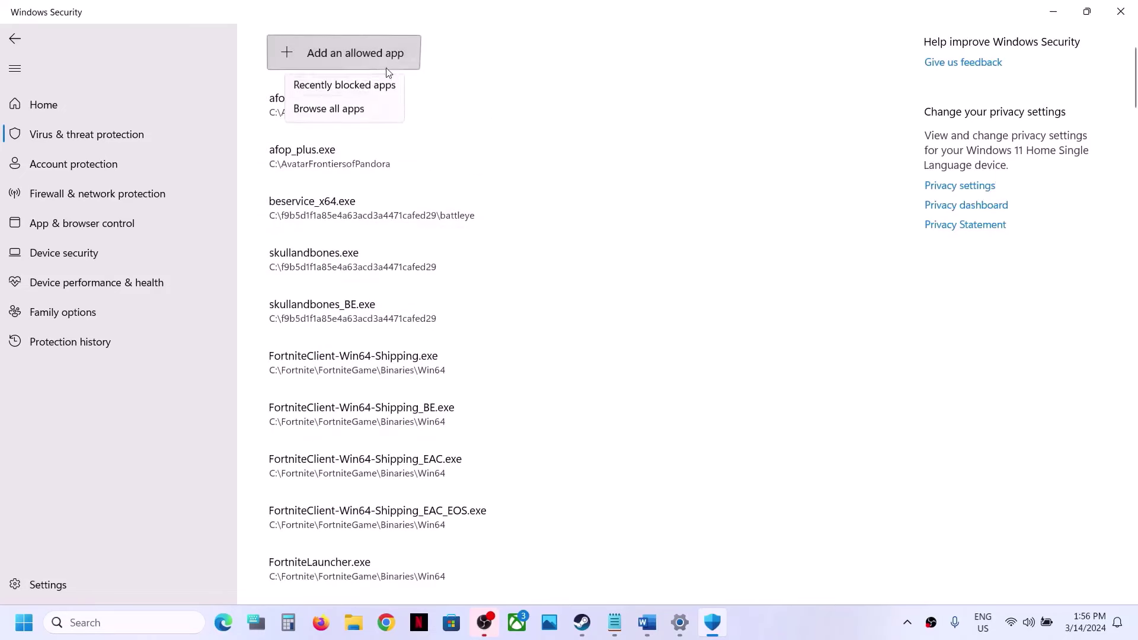
Browse all apps and navigate from the OS (C:) drive into Program Files (x86).
{"action": "left_click", "coordinate": [354, 108]}
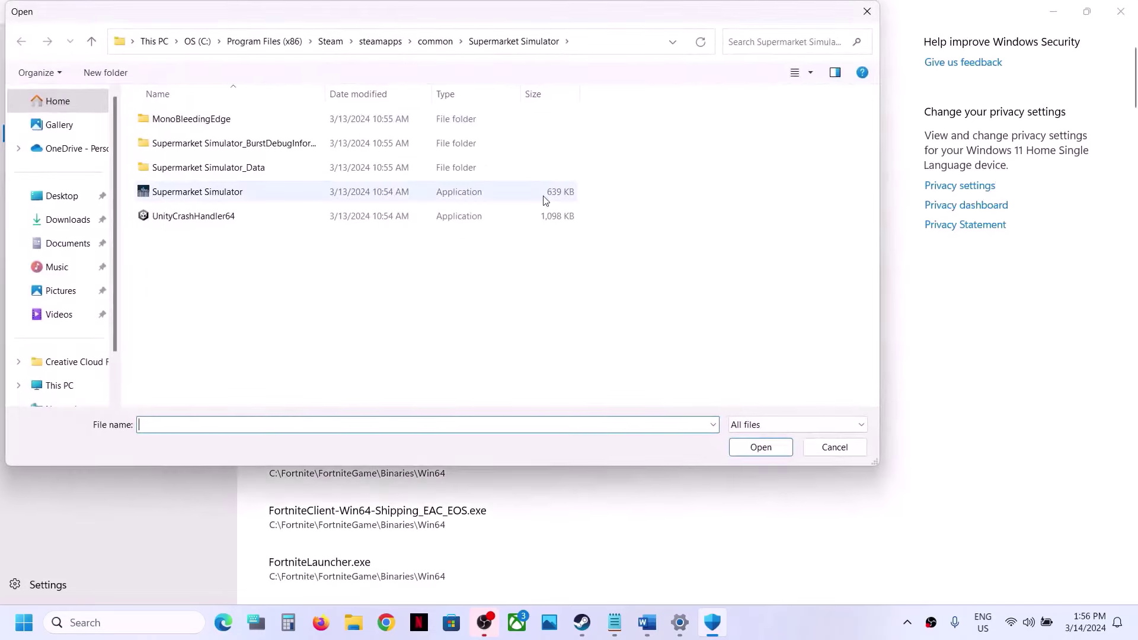
{"action": "left_click", "coordinate": [69, 396]}
{"action": "left_click", "coordinate": [259, 135]}
{"action": "double_click", "coordinate": [233, 135]}
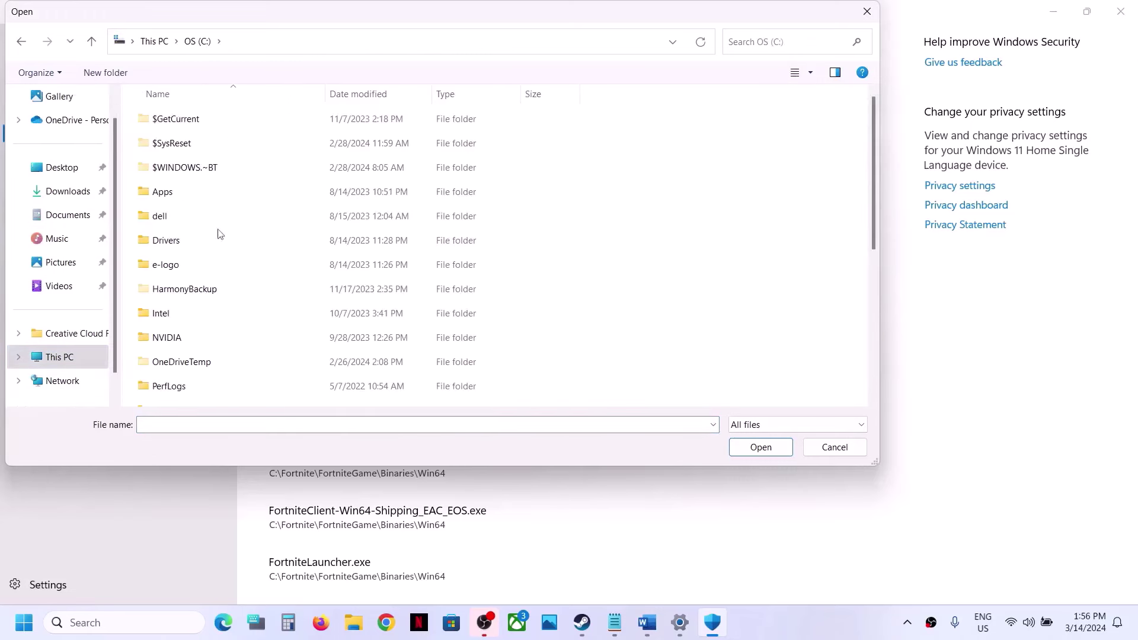
{"action": "scroll", "coordinate": [220, 237], "scroll_direction": "down", "scroll_amount": 3}
{"action": "double_click", "coordinate": [216, 156]}
{"action": "scroll", "coordinate": [215, 159], "scroll_direction": "down", "scroll_amount": 4}
{"action": "scroll", "coordinate": [202, 203], "scroll_direction": "down", "scroll_amount": 6}
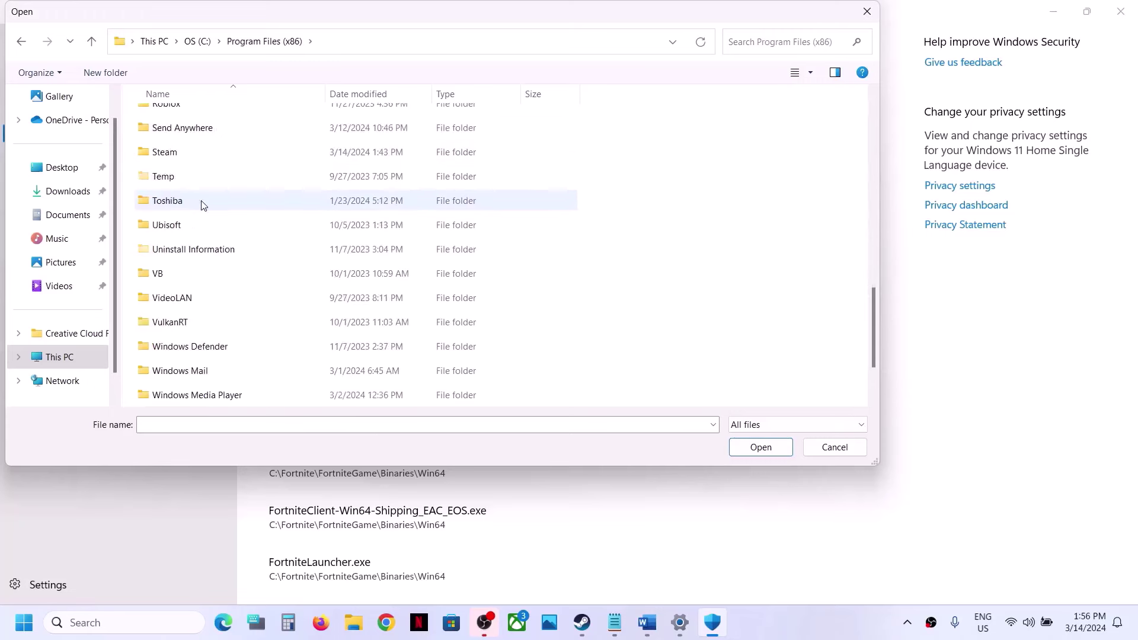
{"action": "scroll", "coordinate": [203, 205], "scroll_direction": "up", "scroll_amount": 3}
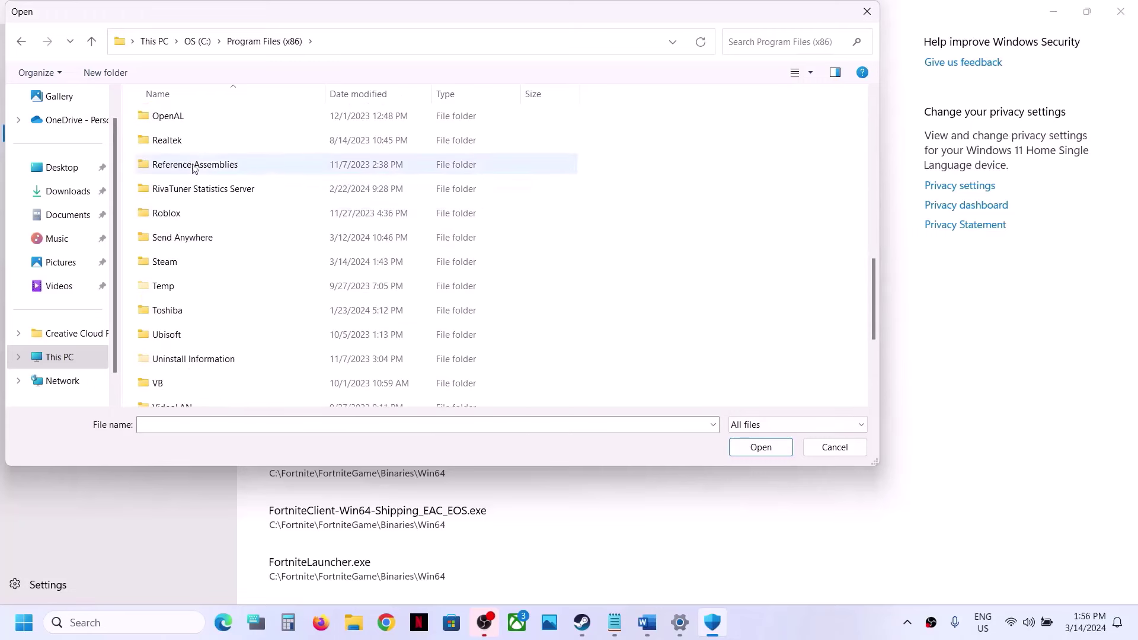
{"action": "scroll", "coordinate": [192, 168], "scroll_direction": "up", "scroll_amount": 1}
{"action": "scroll", "coordinate": [192, 178], "scroll_direction": "down", "scroll_amount": 1}
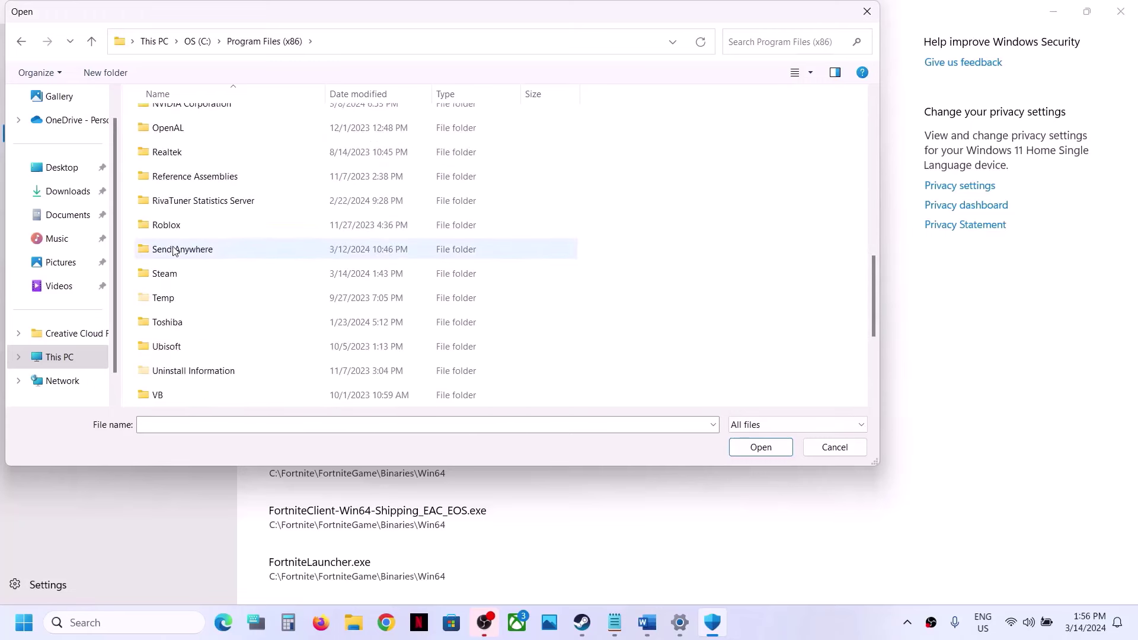
Open Steam\steamapps\common\Battle and add the Battlefront application as an allowed app.
{"action": "left_click", "coordinate": [194, 274]}
{"action": "double_click", "coordinate": [194, 273]}
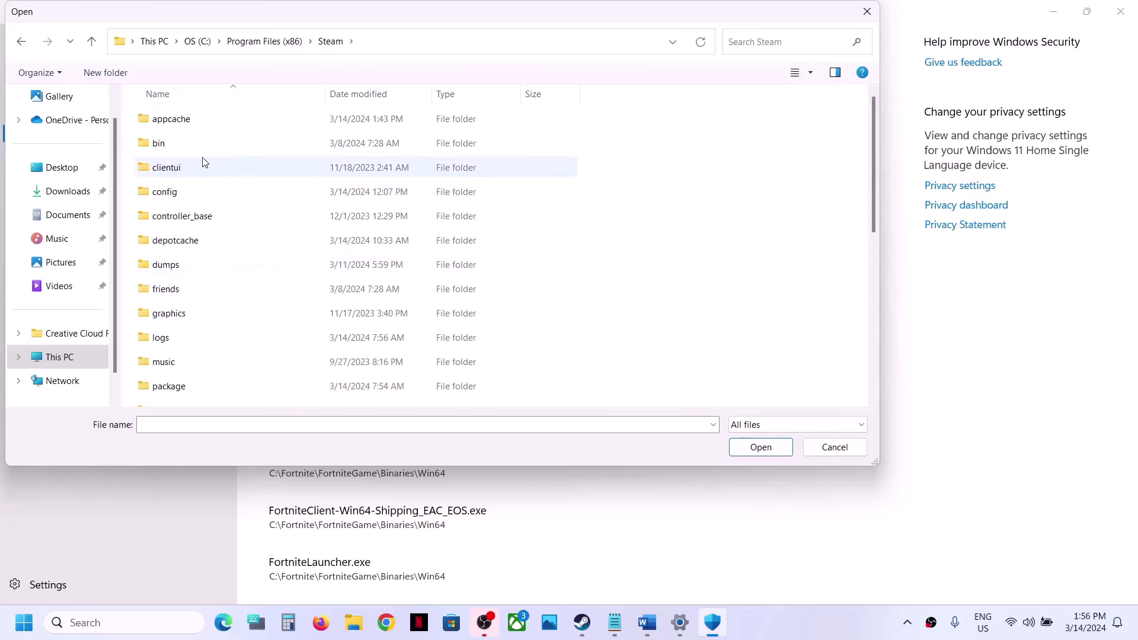
{"action": "scroll", "coordinate": [201, 160], "scroll_direction": "down", "scroll_amount": 4}
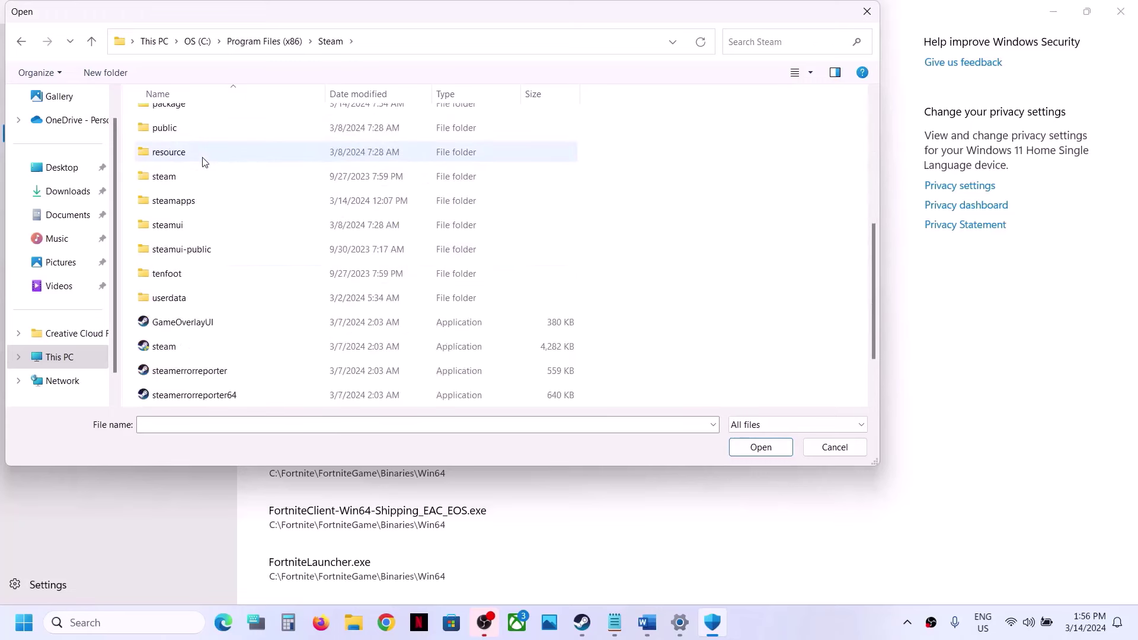
{"action": "double_click", "coordinate": [186, 202]}
{"action": "double_click", "coordinate": [186, 117]}
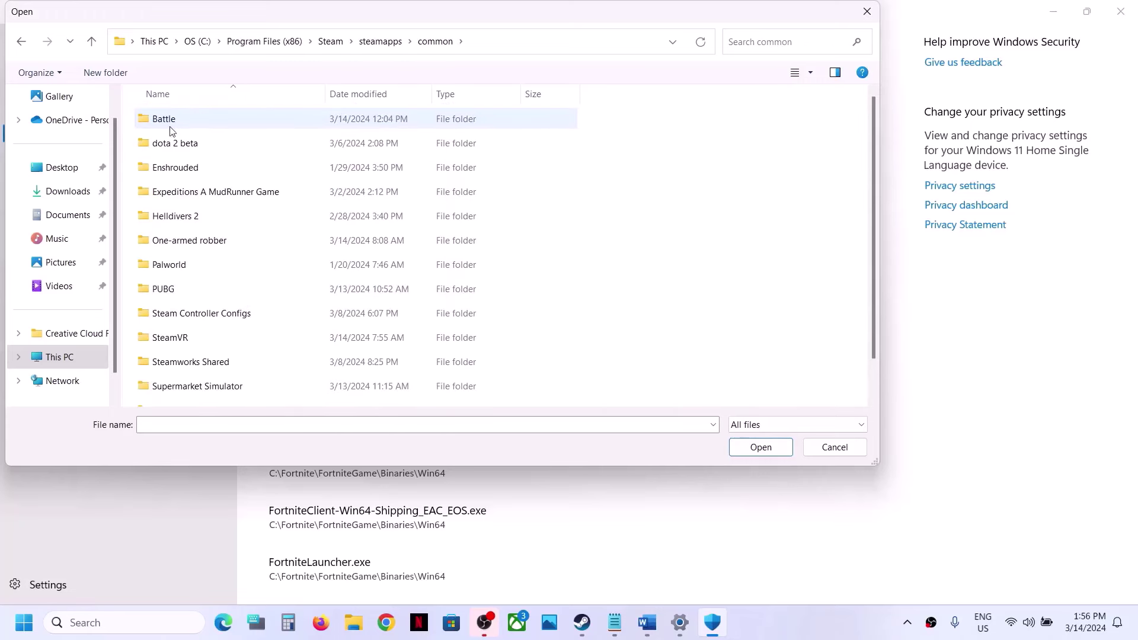
{"action": "double_click", "coordinate": [184, 117]}
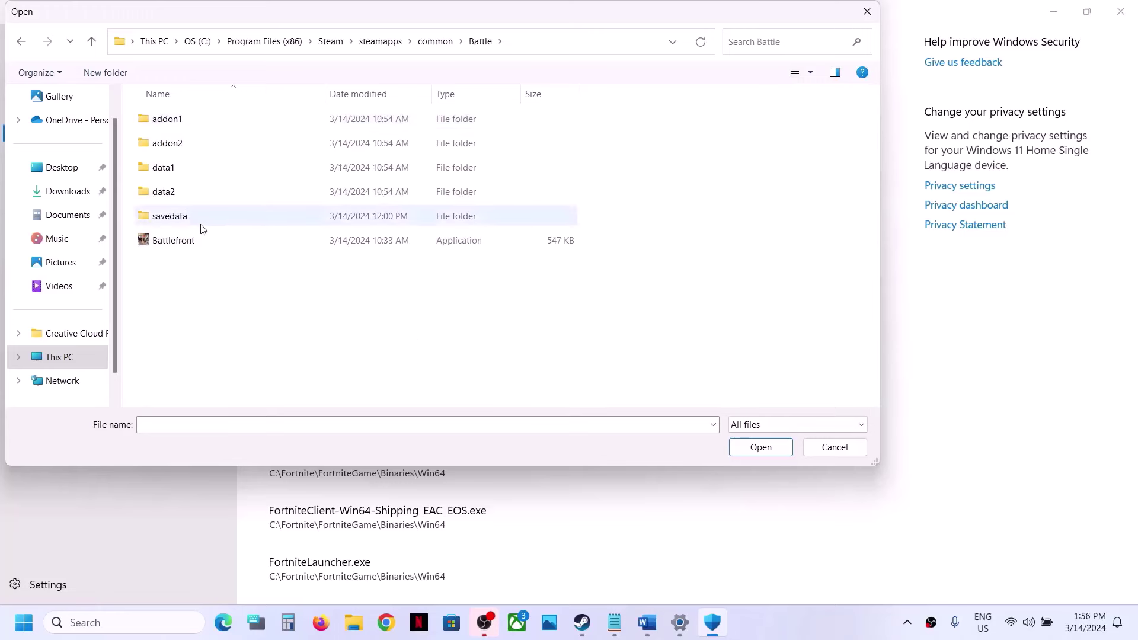
{"action": "left_click", "coordinate": [186, 238]}
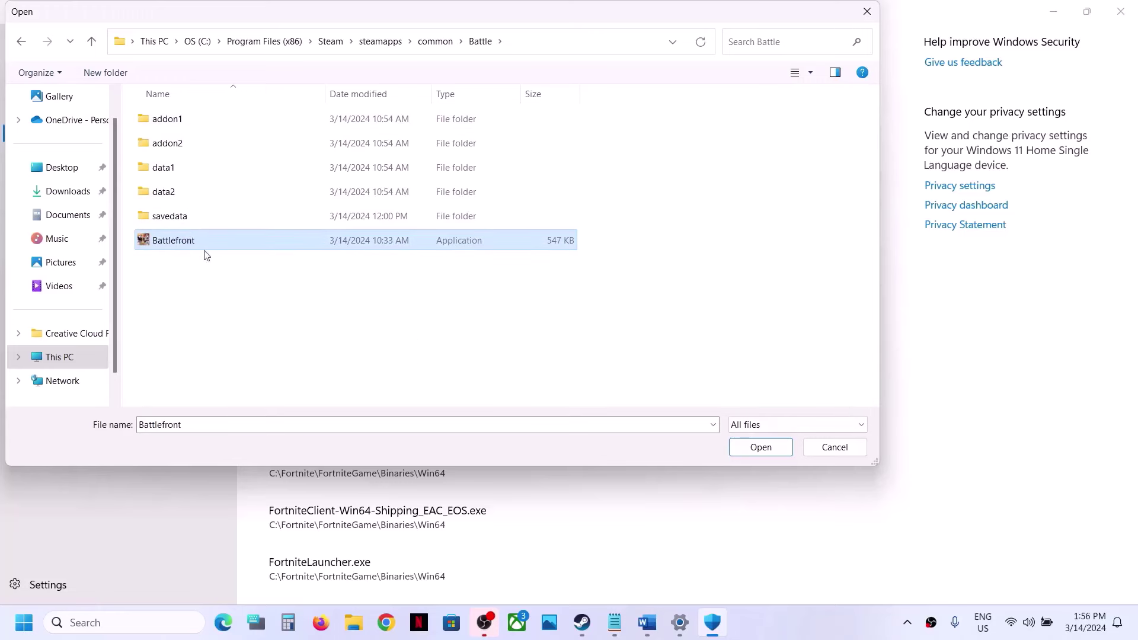
{"action": "left_click", "coordinate": [763, 450]}
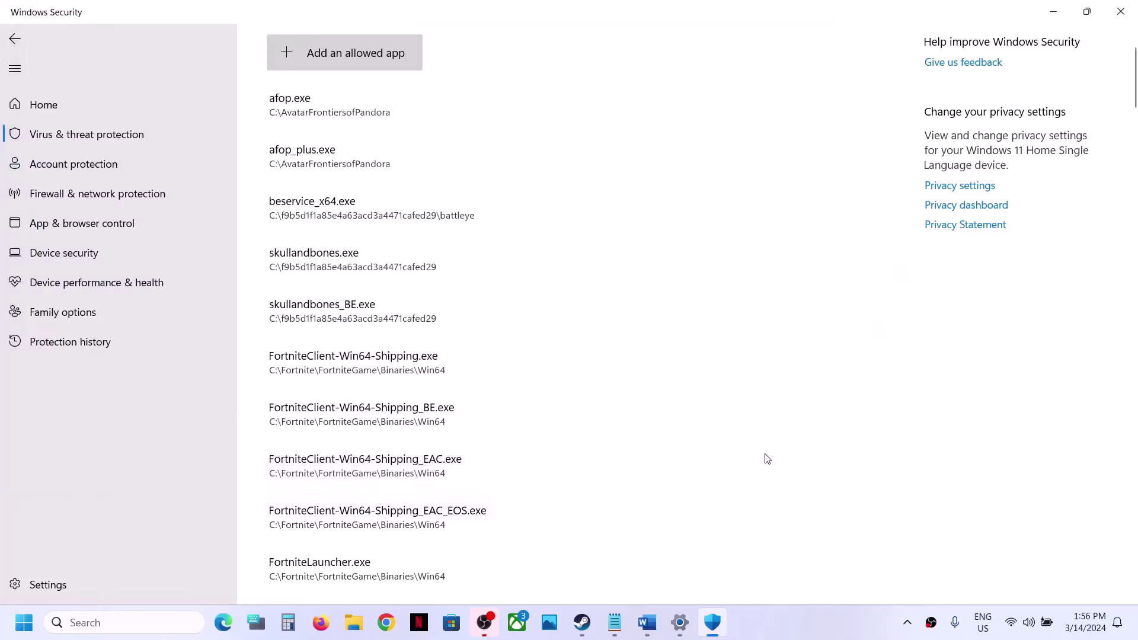
Open Control Panel by searching for 'control'.
{"action": "left_click", "coordinate": [140, 628]}
{"action": "type", "text": "control"}
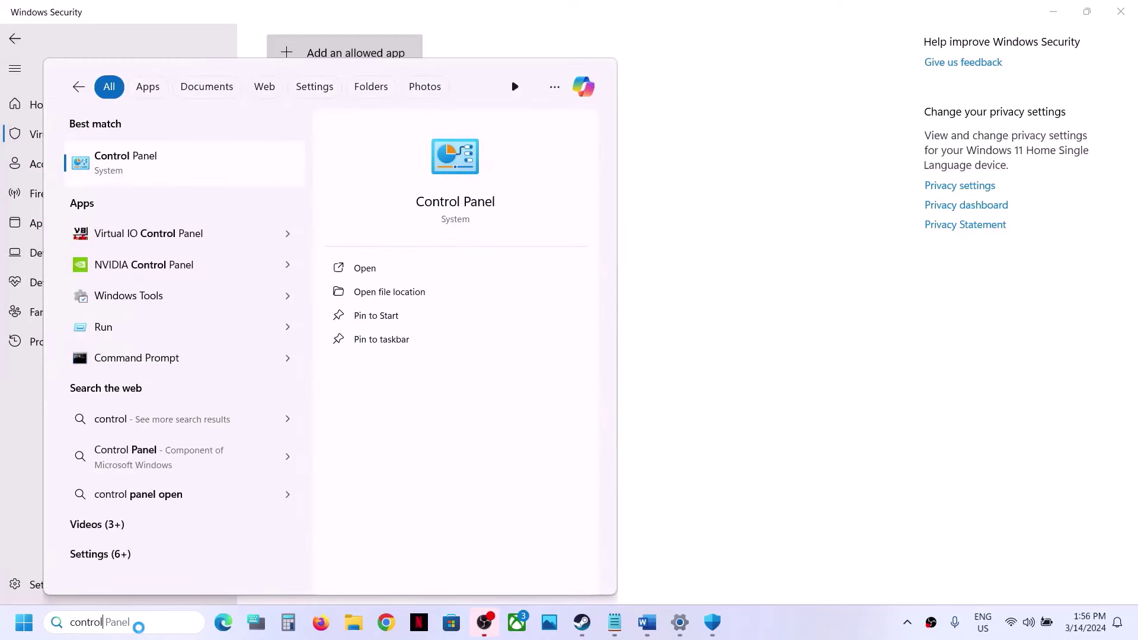
{"action": "key", "text": "Return"}
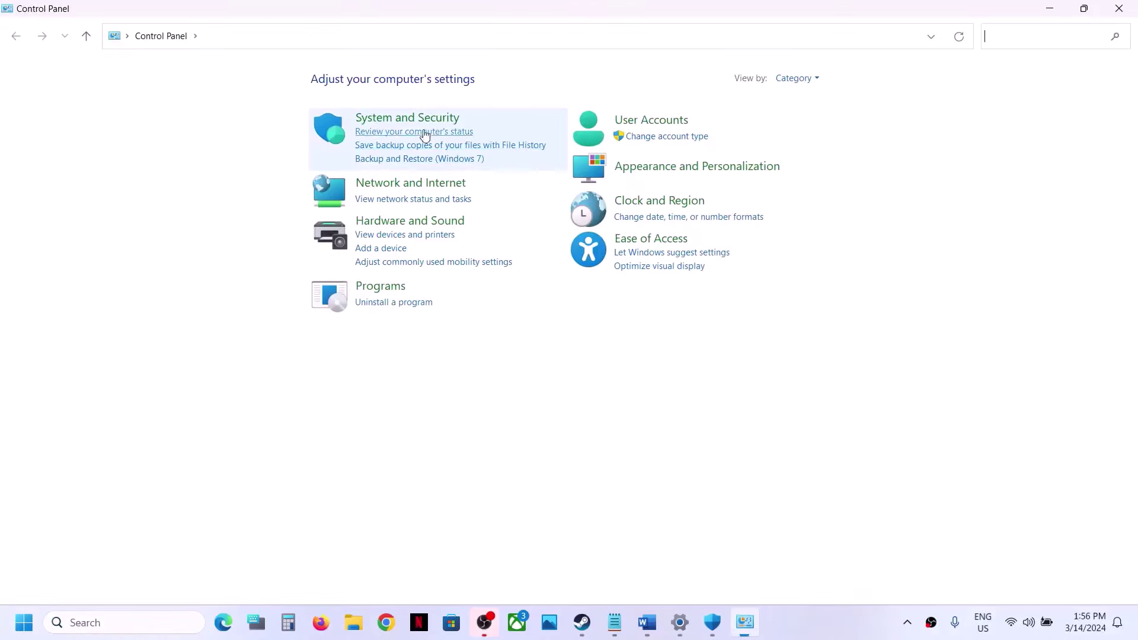
Open Windows Defender Firewall's allowed apps list under System and Security and unlock it for changes.
{"action": "left_click", "coordinate": [414, 119]}
{"action": "left_click", "coordinate": [268, 135]}
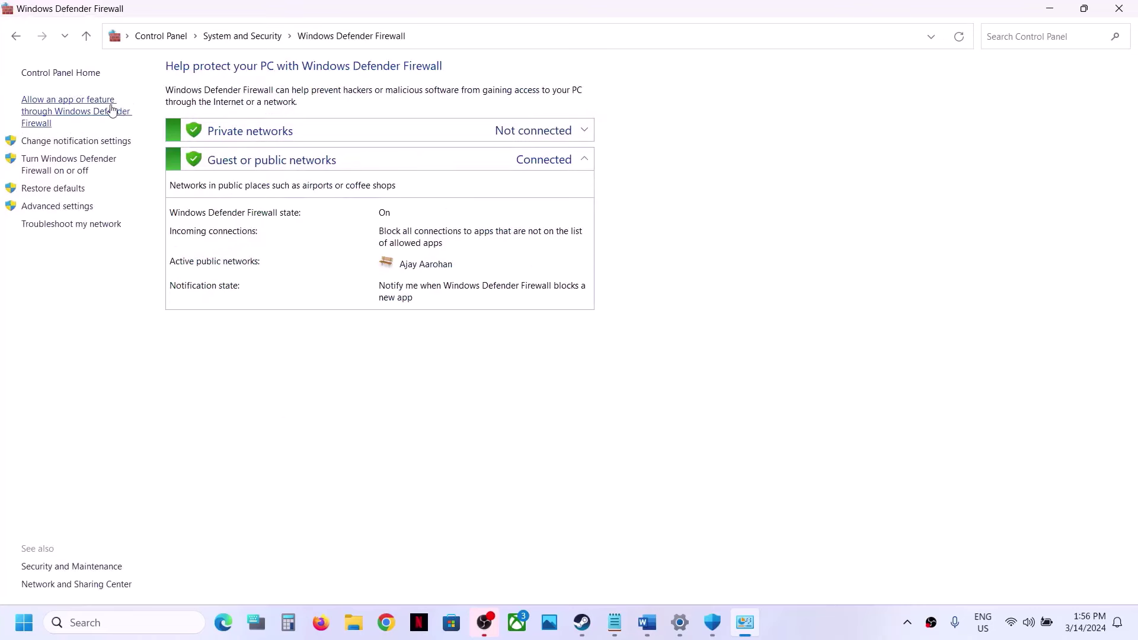
{"action": "left_click", "coordinate": [105, 116]}
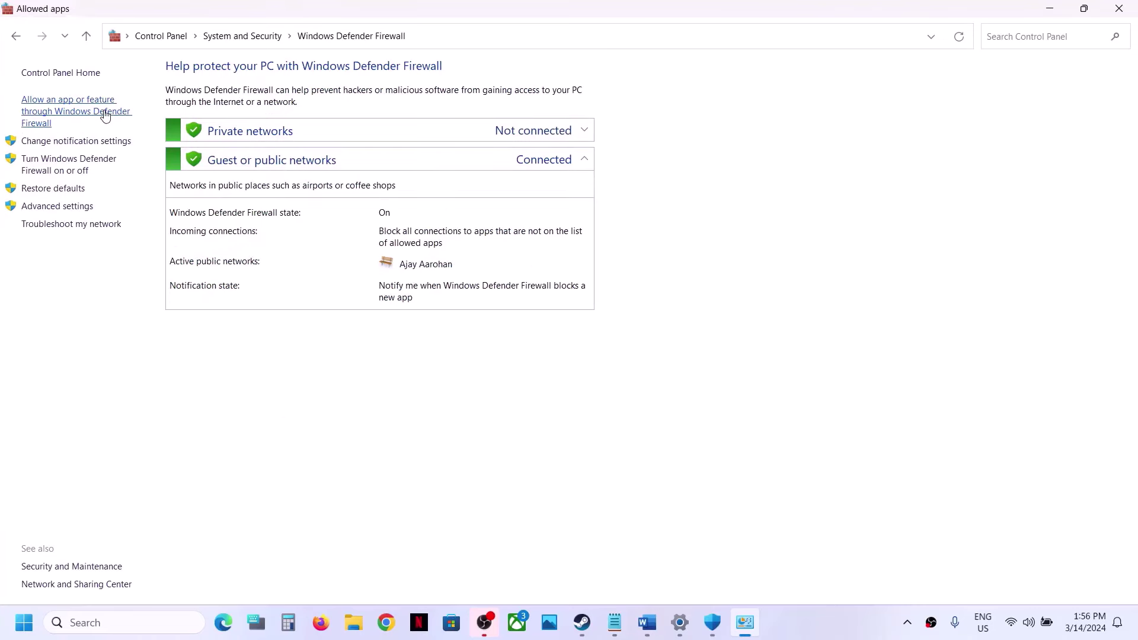
{"action": "left_click", "coordinate": [735, 110]}
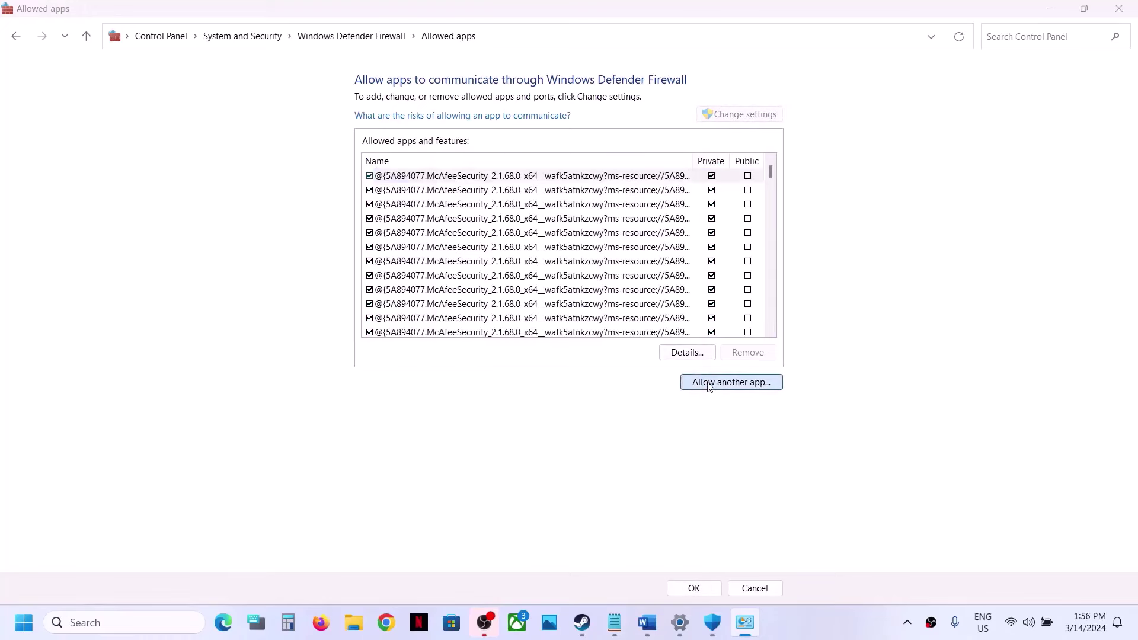
{"action": "left_click", "coordinate": [707, 382]}
Try adding Battlefront from common\Battle to the firewall; it's already an exception, so cancel.
{"action": "left_click", "coordinate": [669, 379]}
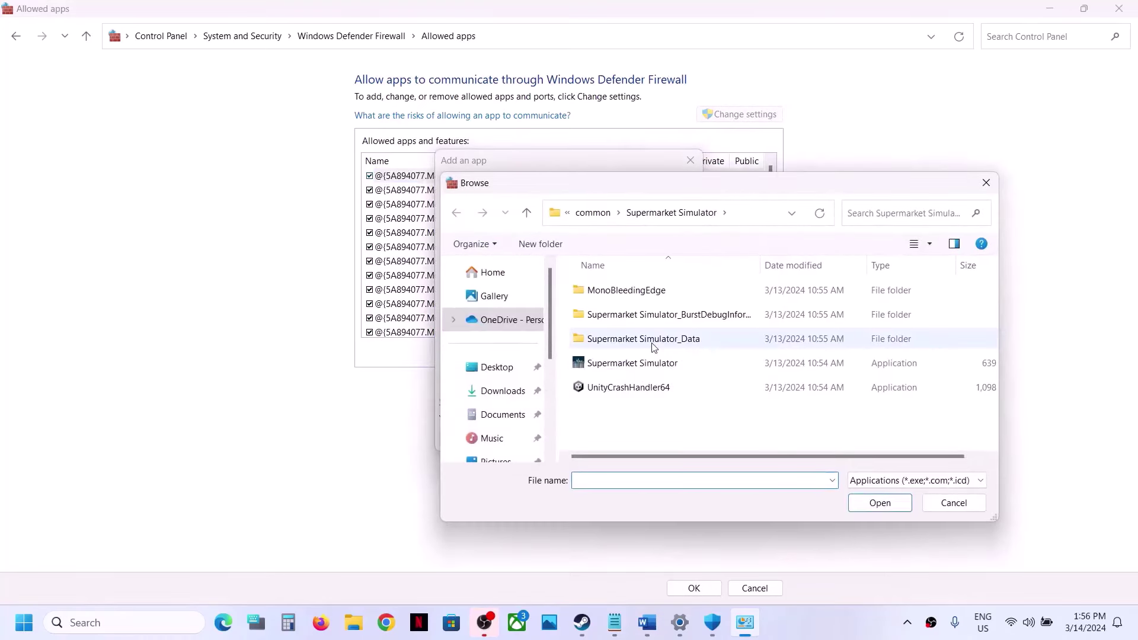
{"action": "left_click", "coordinate": [595, 216]}
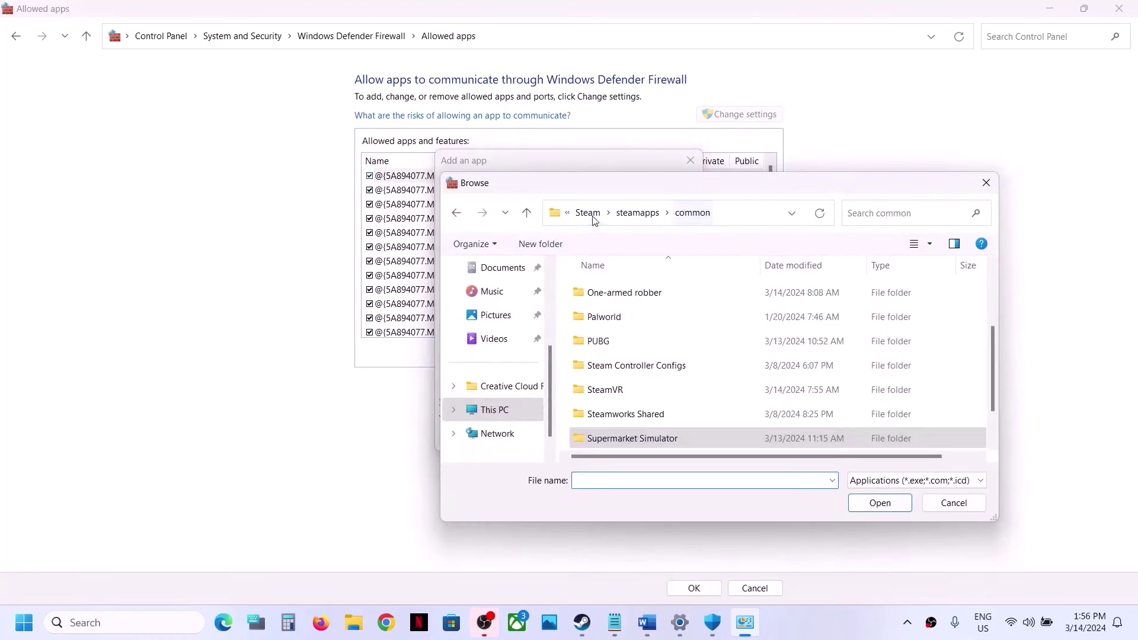
{"action": "scroll", "coordinate": [620, 319], "scroll_direction": "up", "scroll_amount": 2}
{"action": "double_click", "coordinate": [621, 293]}
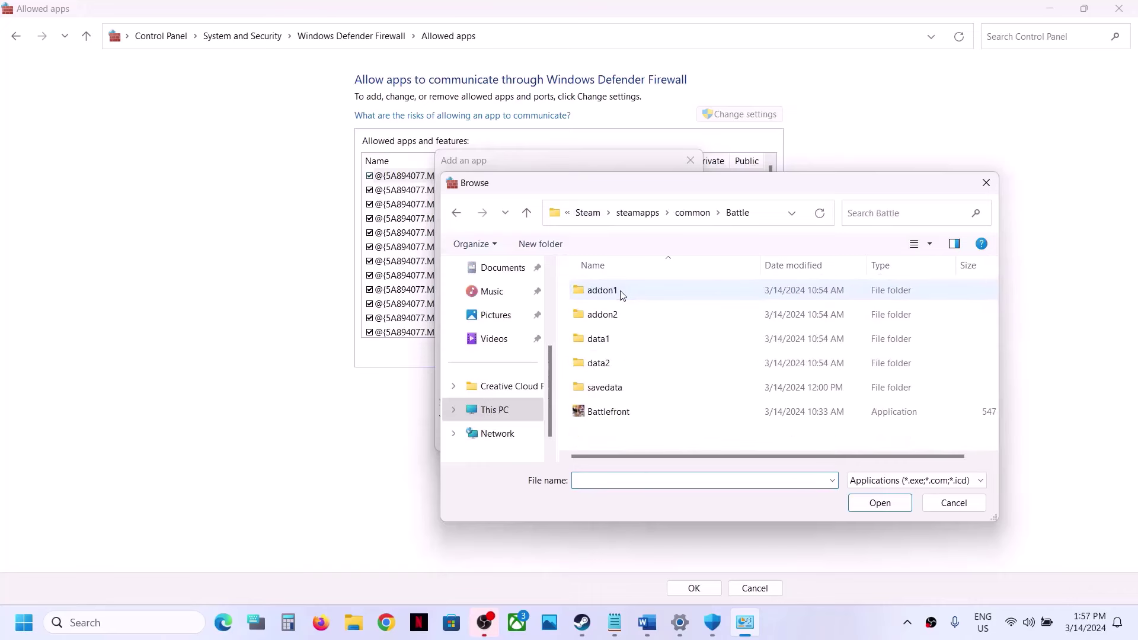
{"action": "left_click", "coordinate": [632, 415]}
{"action": "left_click", "coordinate": [869, 504]}
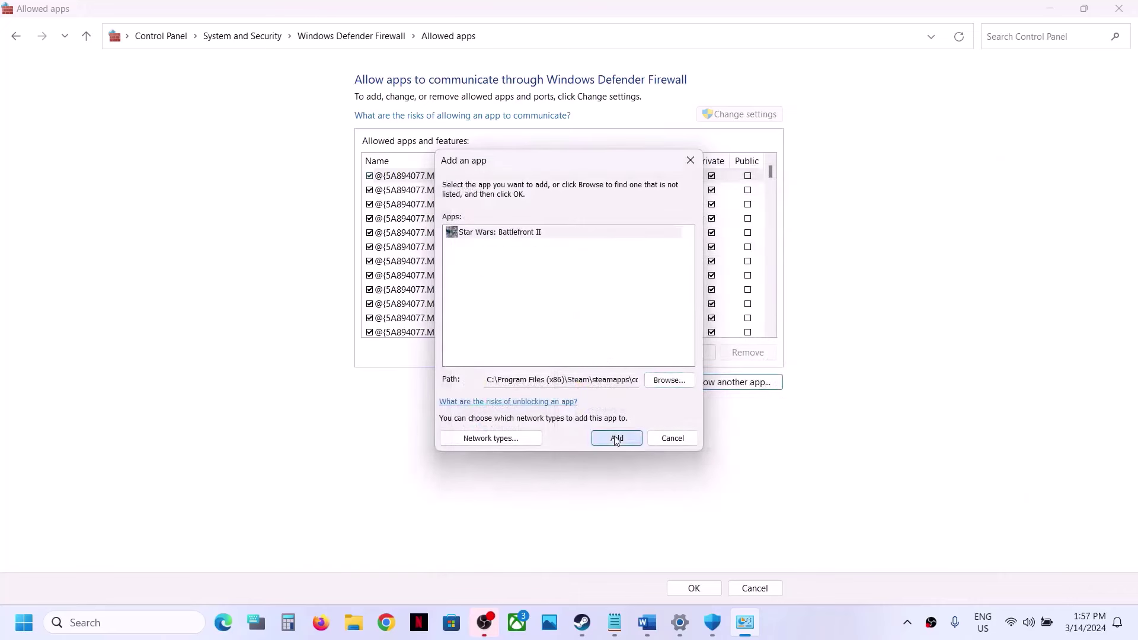
{"action": "left_click", "coordinate": [617, 440]}
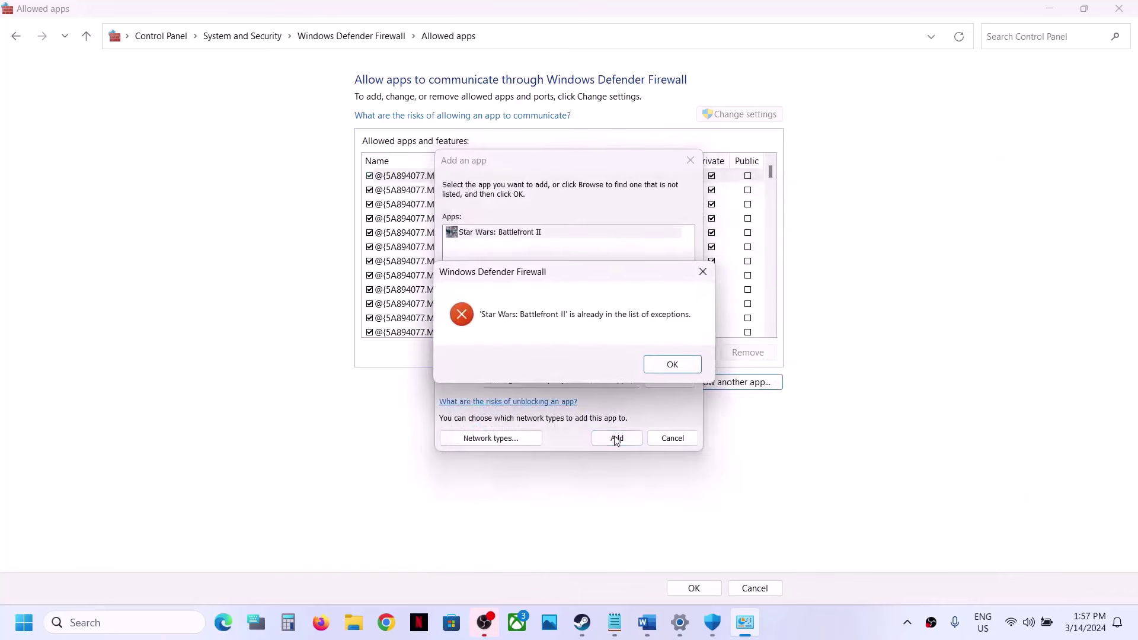
{"action": "left_click", "coordinate": [668, 366]}
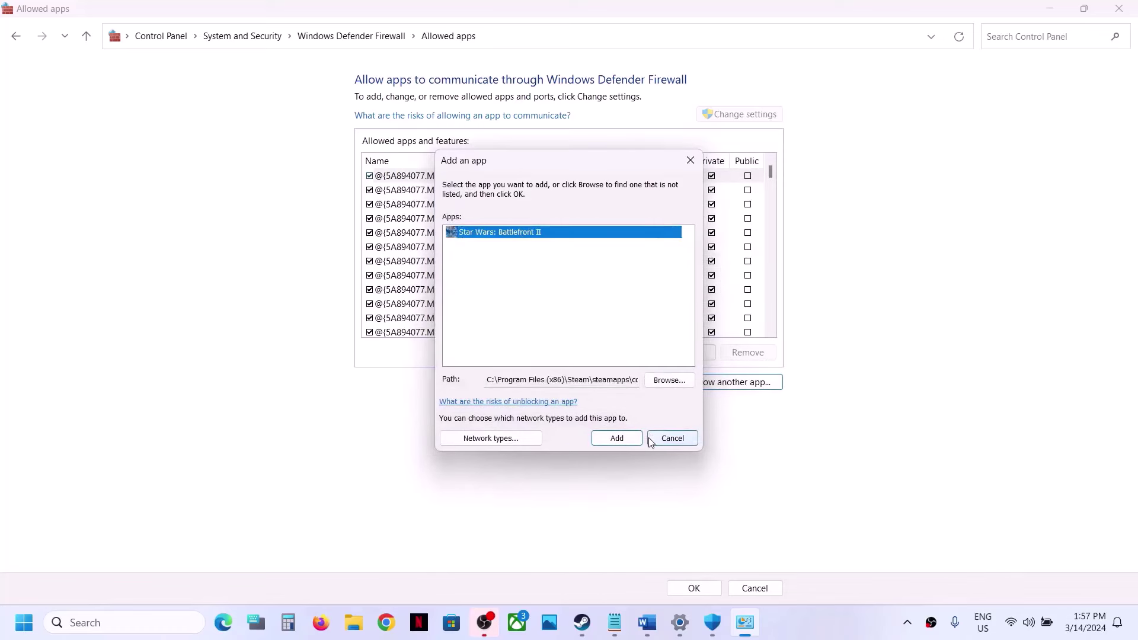
{"action": "left_click", "coordinate": [669, 438]}
Close the firewall, Windows Security and Settings windows, review Step 3, and minimize Word.
{"action": "left_click", "coordinate": [1124, 9]}
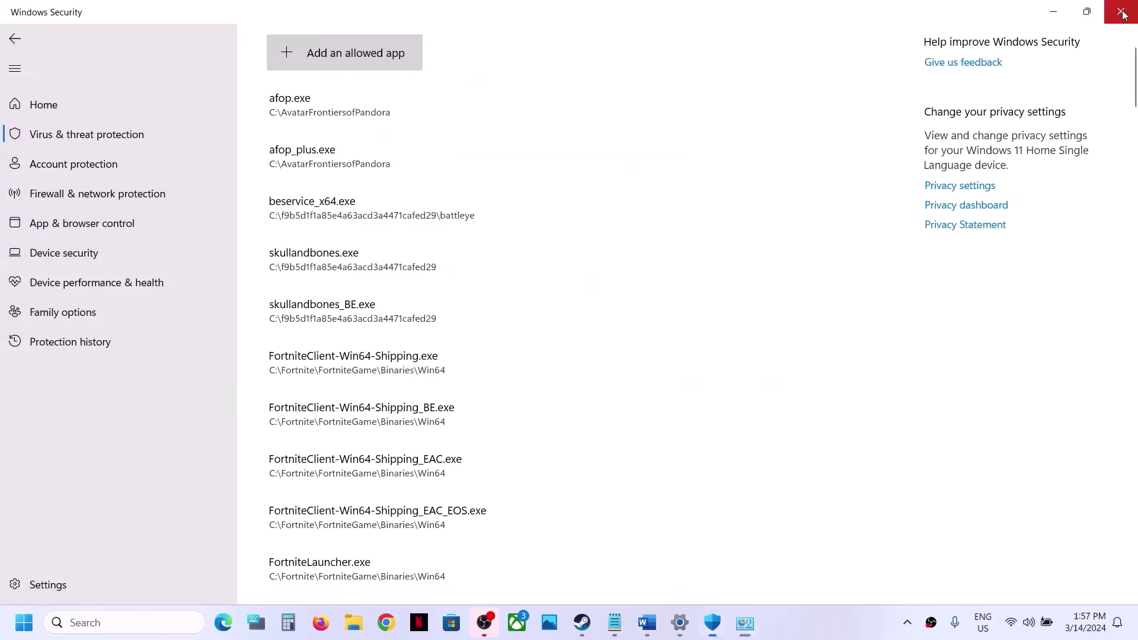
{"action": "left_click", "coordinate": [1124, 12]}
{"action": "left_click", "coordinate": [1125, 12]}
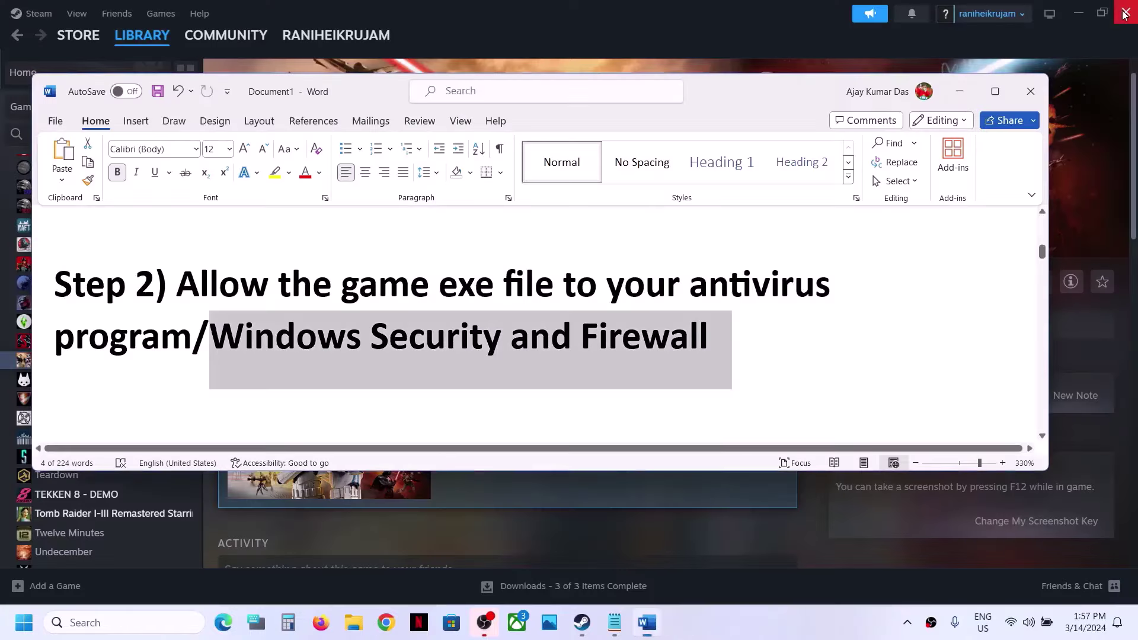
{"action": "scroll", "coordinate": [515, 321], "scroll_direction": "down", "scroll_amount": 3}
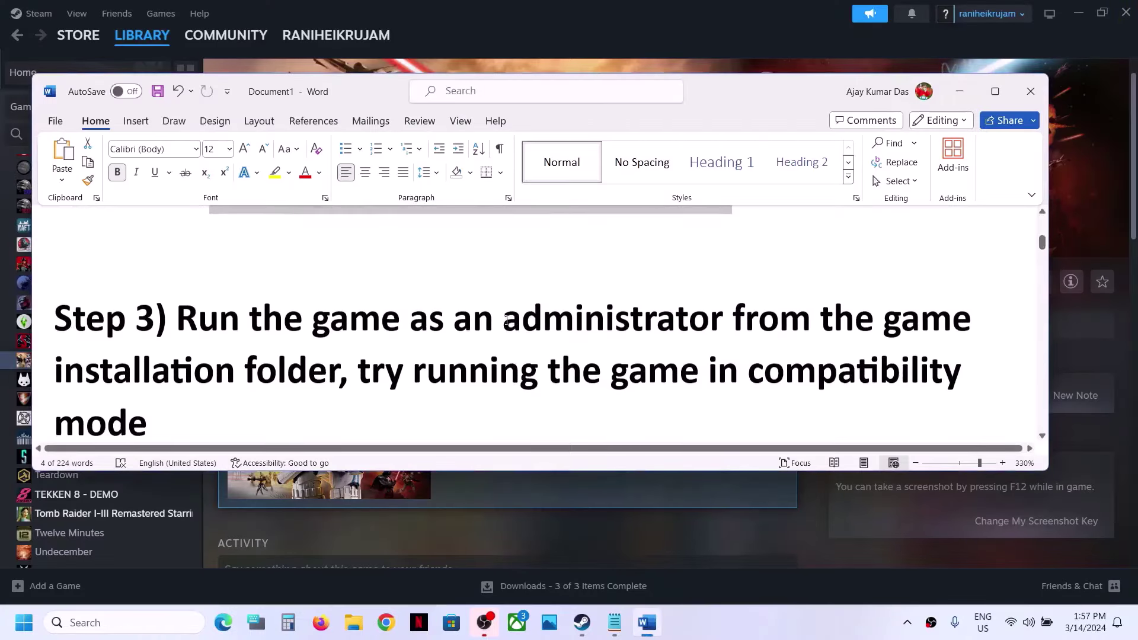
{"action": "left_click_drag", "start_coordinate": [185, 319], "coordinate": [339, 372]}
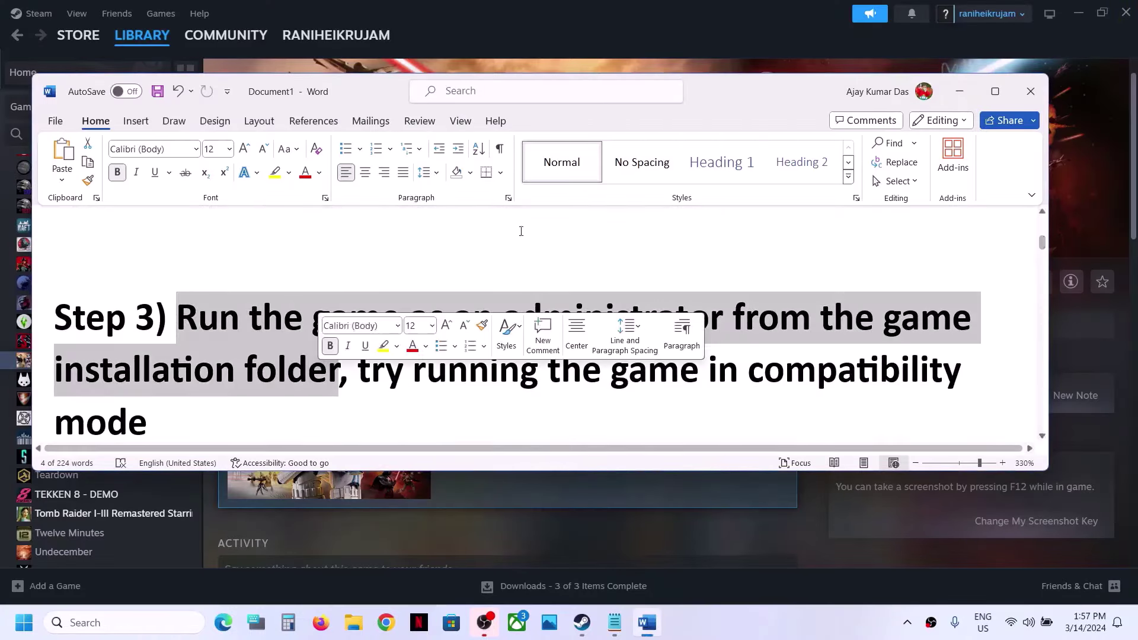
{"action": "left_click", "coordinate": [958, 94]}
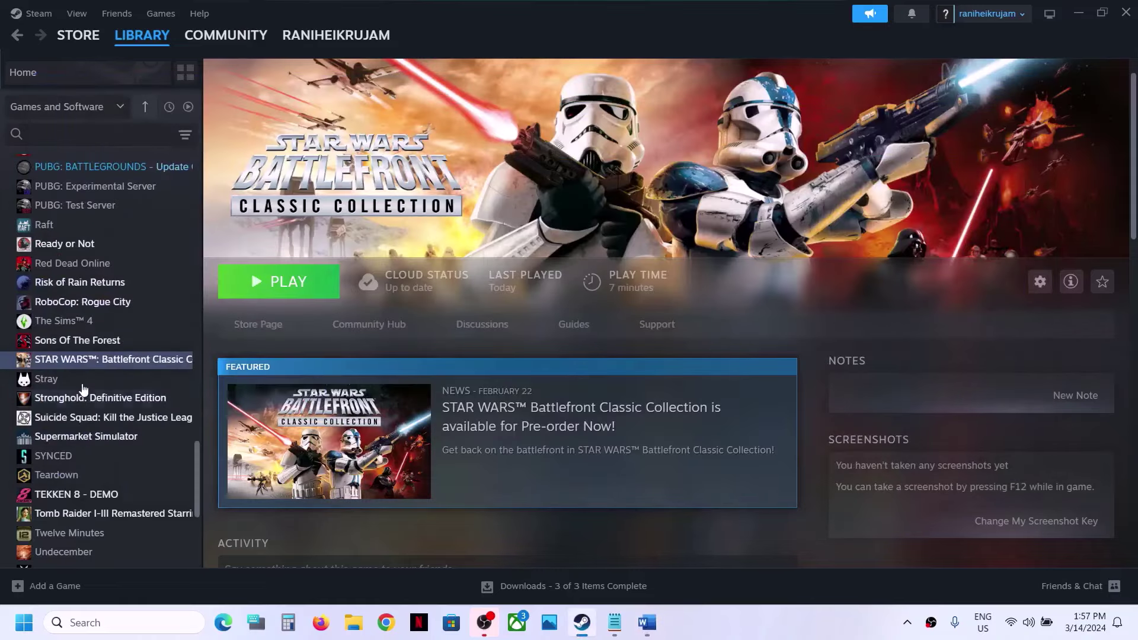
Browse STAR WARS Battlefront's local files from Steam and bring up the Battlefront application's context menu.
{"action": "right_click", "coordinate": [104, 358]}
{"action": "mouse_move", "coordinate": [158, 448]}
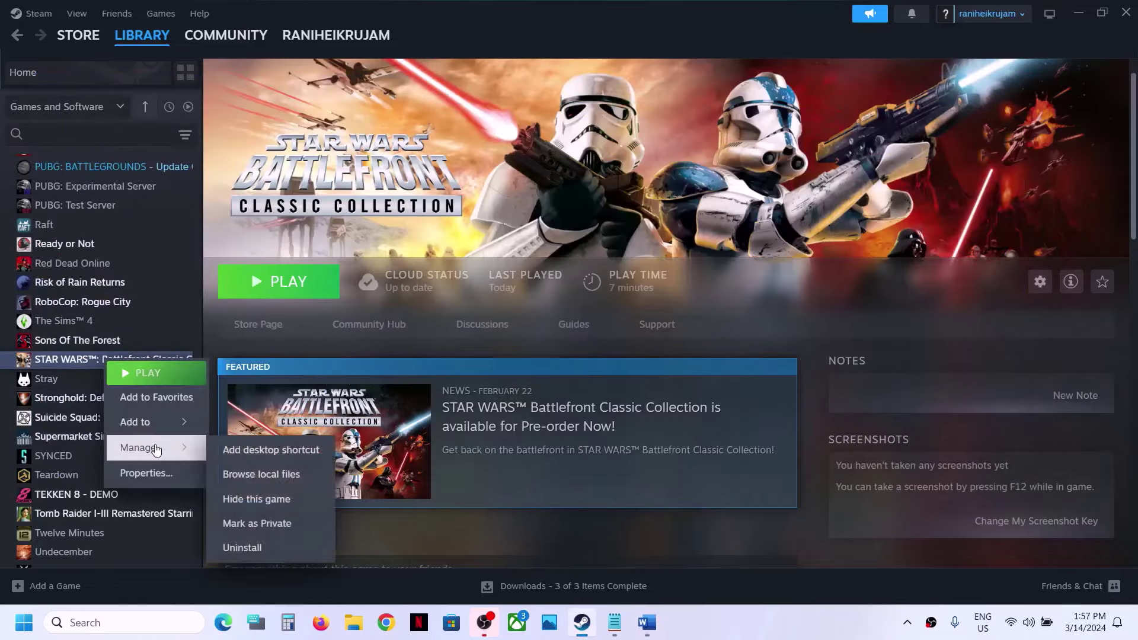
{"action": "left_click", "coordinate": [290, 483]}
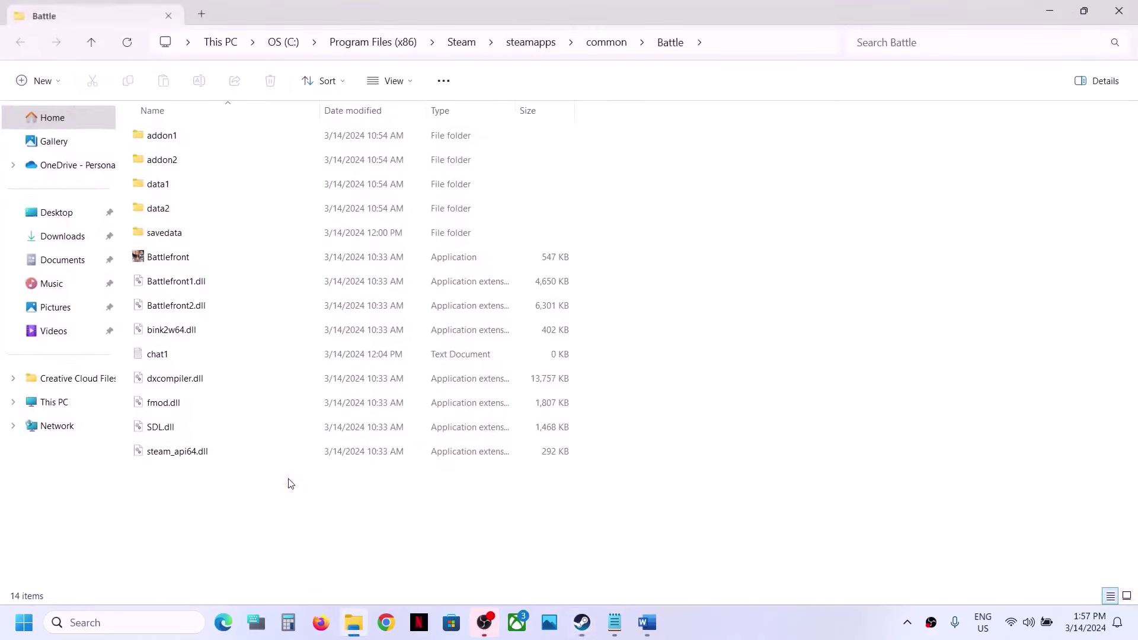
{"action": "left_click", "coordinate": [198, 261]}
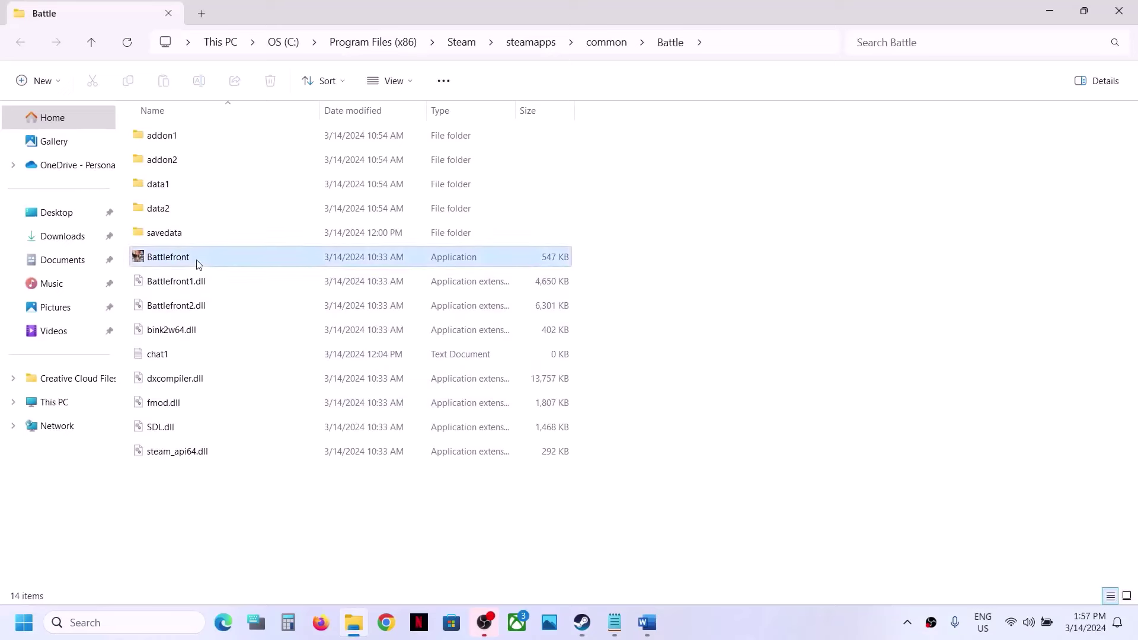
{"action": "right_click", "coordinate": [183, 264]}
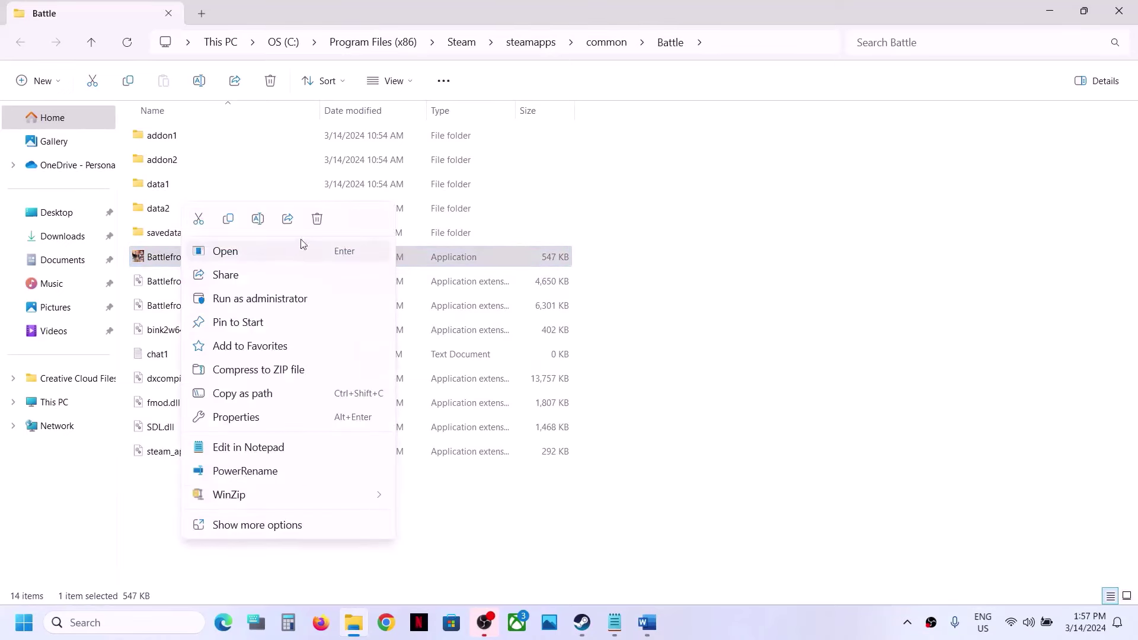
Set Battlefront to always run as administrator in its compatibility properties.
{"action": "left_click", "coordinate": [249, 418]}
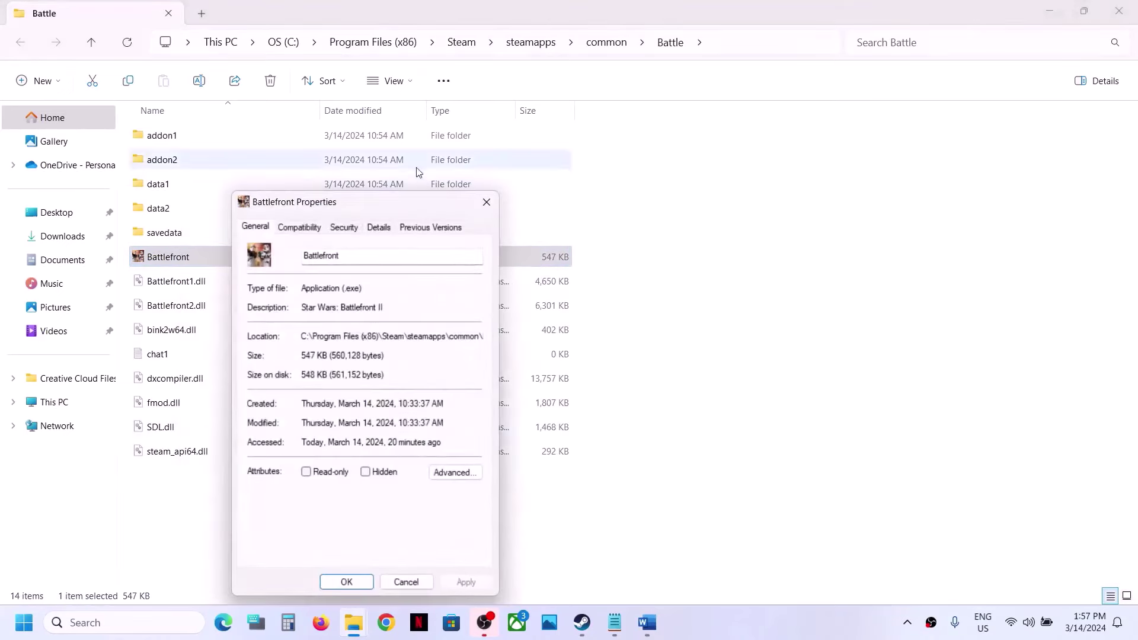
{"action": "left_click_drag", "start_coordinate": [397, 204], "coordinate": [519, 102]}
{"action": "left_click", "coordinate": [422, 126]}
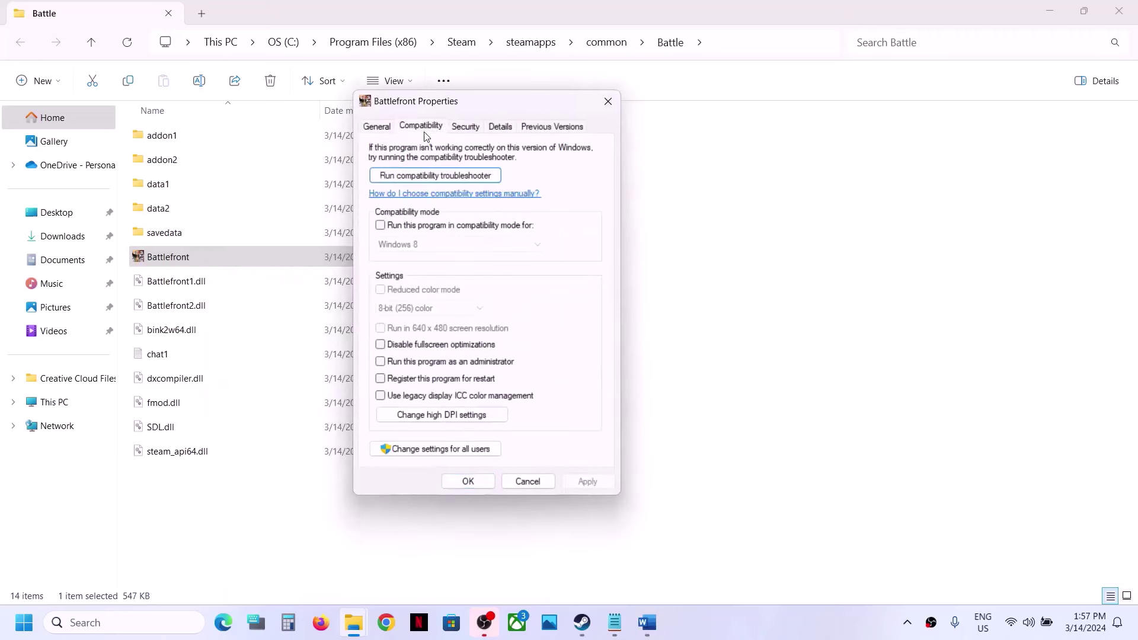
{"action": "left_click", "coordinate": [381, 362]}
{"action": "left_click", "coordinate": [596, 481]}
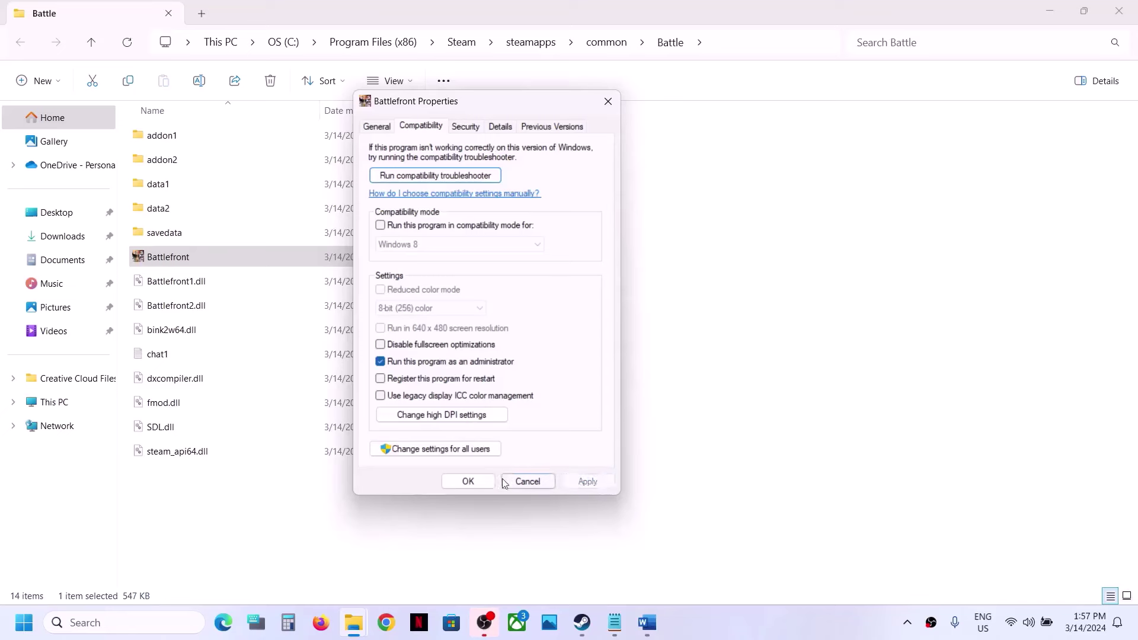
{"action": "left_click", "coordinate": [470, 482]}
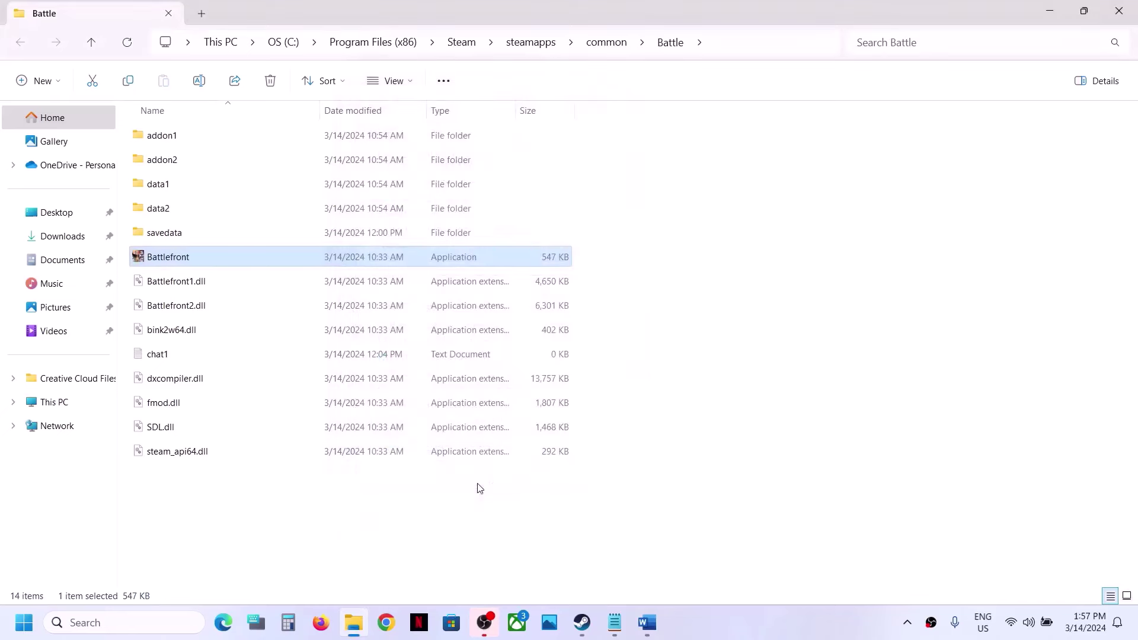
Enable compatibility mode for Battlefront targeting Windows 8.
{"action": "right_click", "coordinate": [201, 257]}
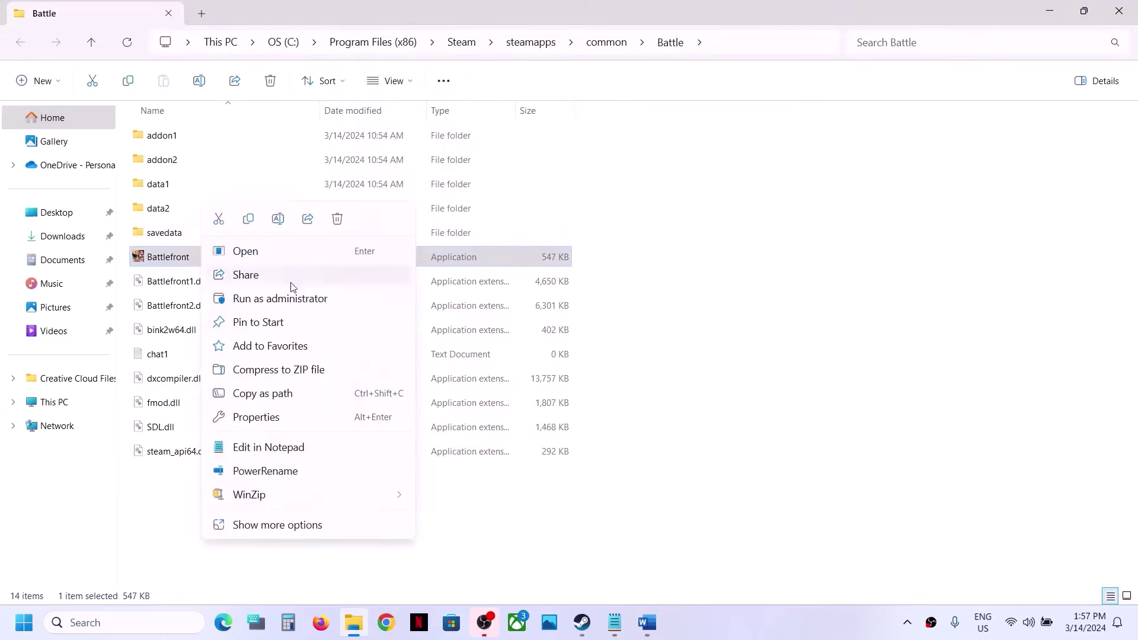
{"action": "left_click", "coordinate": [264, 419]}
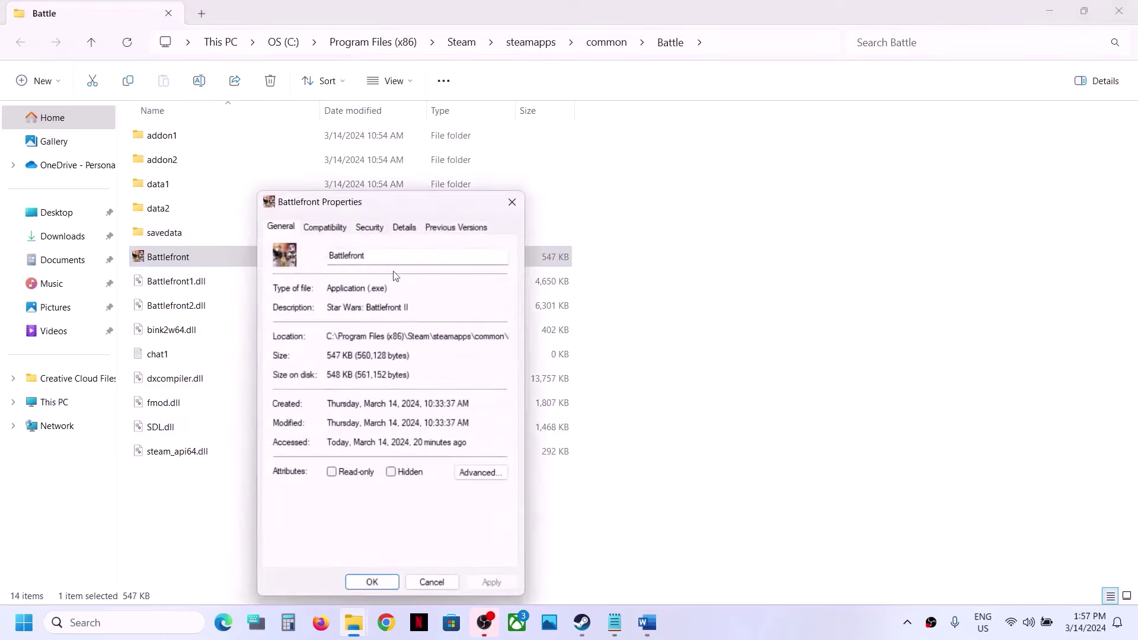
{"action": "left_click", "coordinate": [322, 229]}
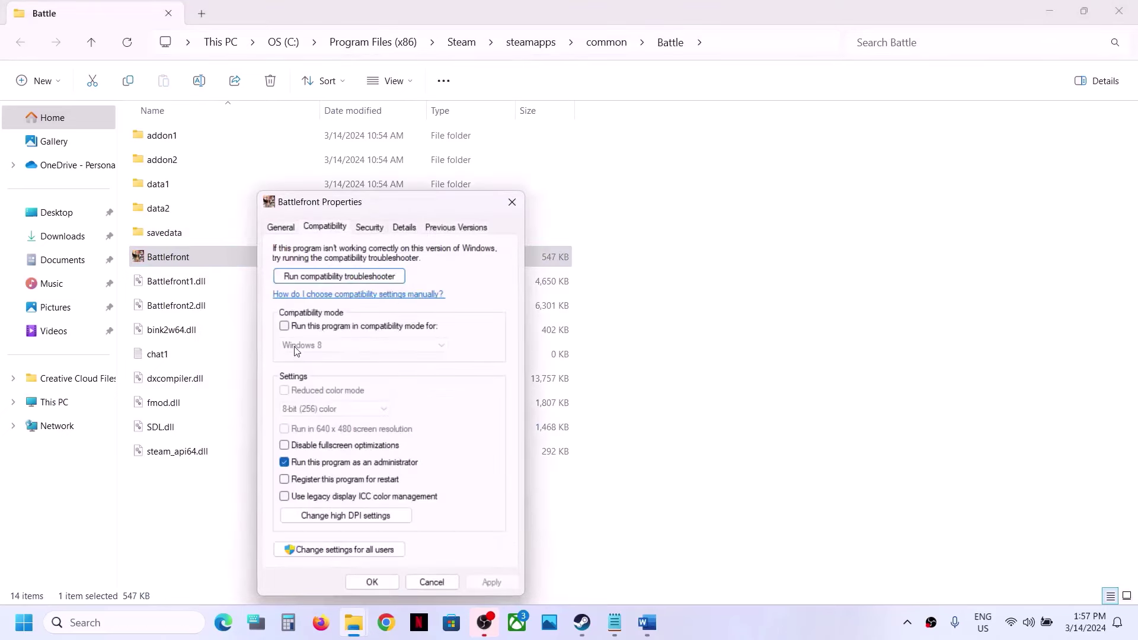
{"action": "left_click", "coordinate": [285, 326]}
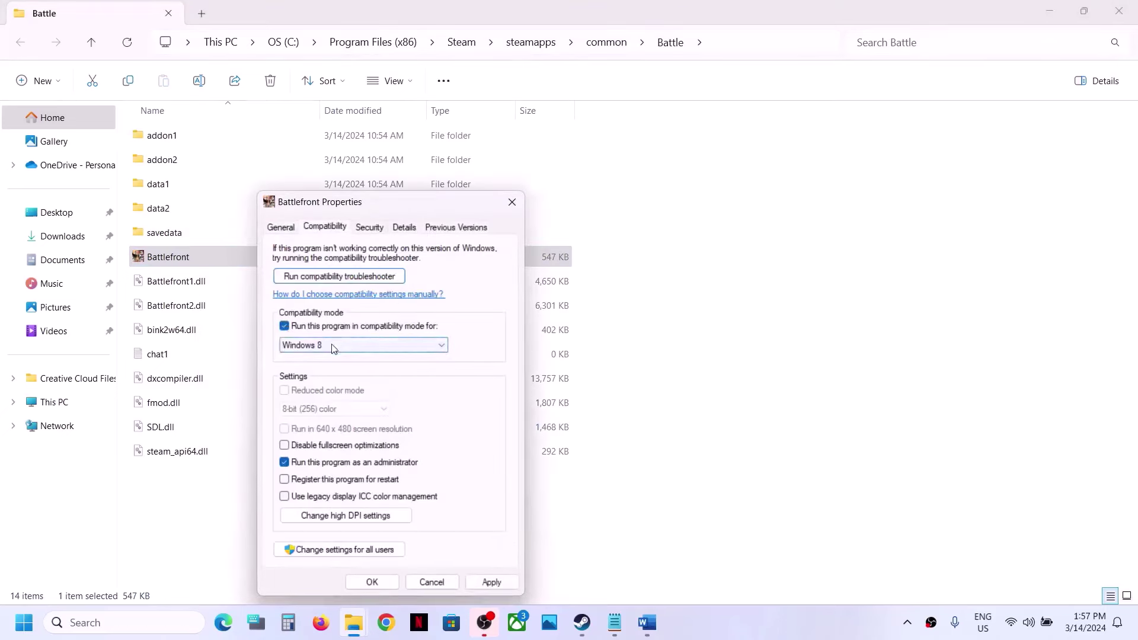
{"action": "left_click", "coordinate": [333, 346]}
{"action": "left_click", "coordinate": [330, 398]}
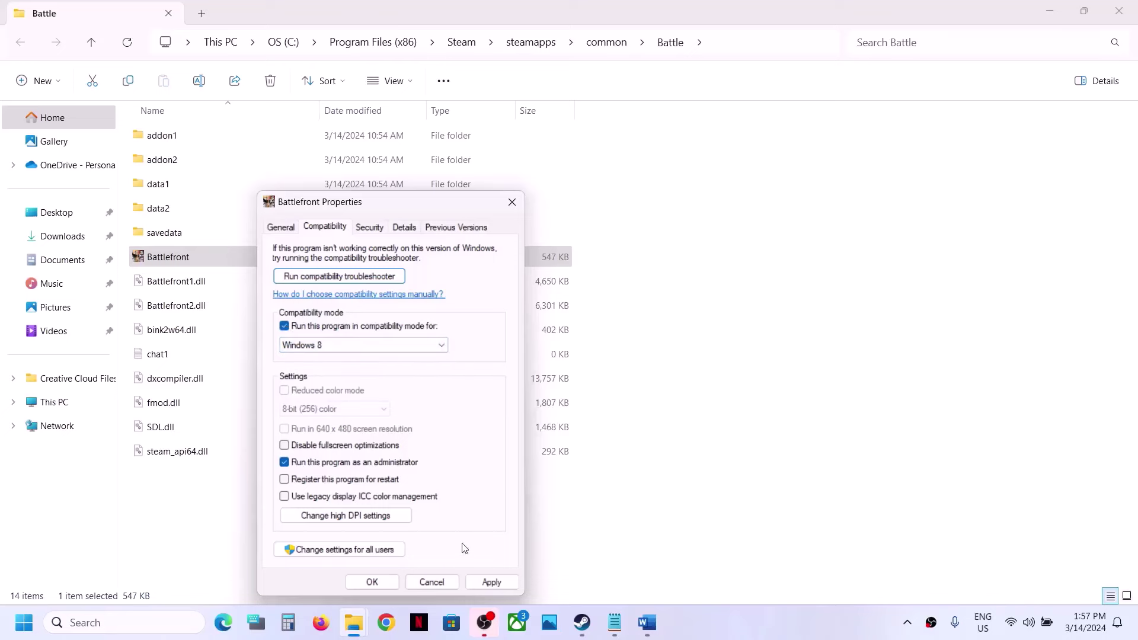
{"action": "left_click", "coordinate": [486, 580]}
{"action": "left_click", "coordinate": [373, 581]}
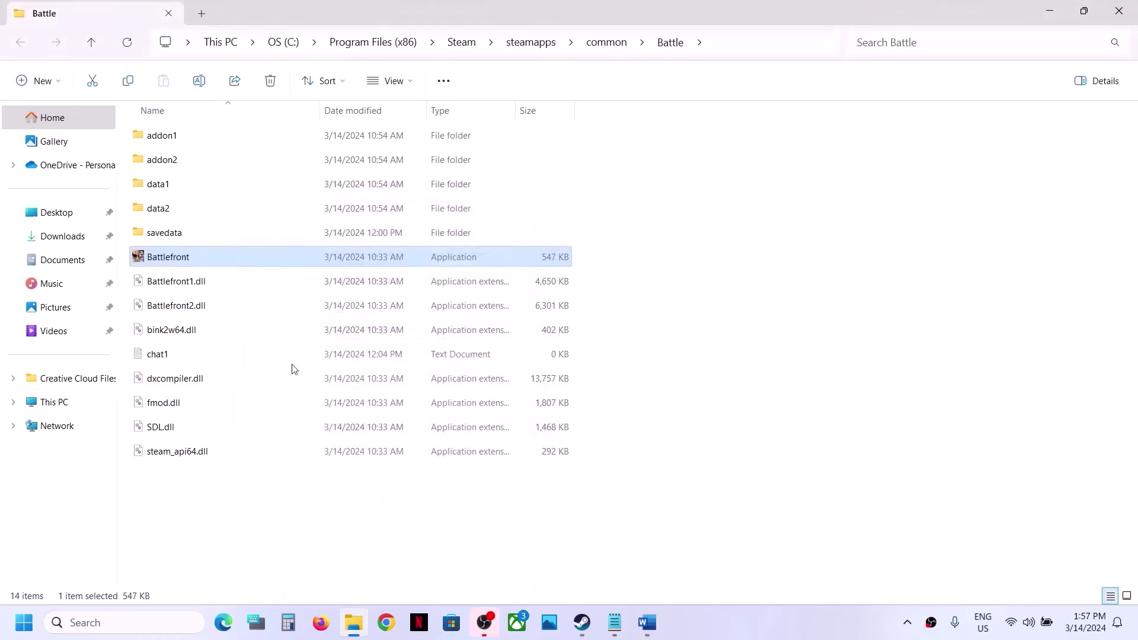
Change Battlefront's compatibility mode target to Windows 7 and apply it.
{"action": "right_click", "coordinate": [208, 262]}
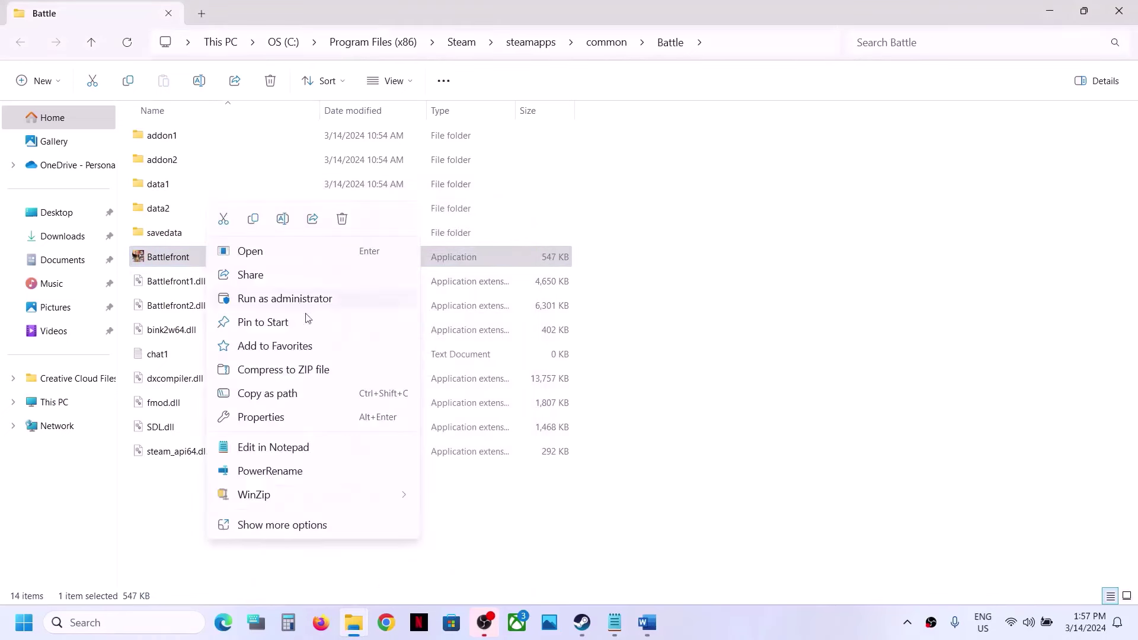
{"action": "left_click", "coordinate": [285, 415]}
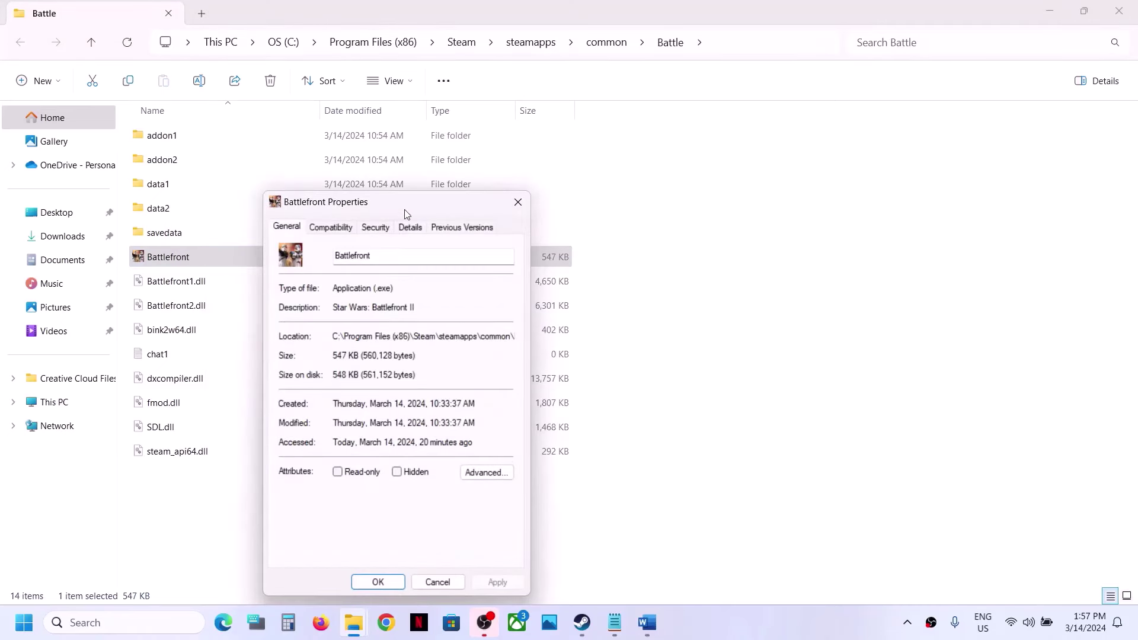
{"action": "left_click_drag", "start_coordinate": [407, 214], "coordinate": [507, 159]}
{"action": "left_click", "coordinate": [446, 173]}
{"action": "left_click", "coordinate": [404, 294]}
{"action": "left_click", "coordinate": [415, 334]}
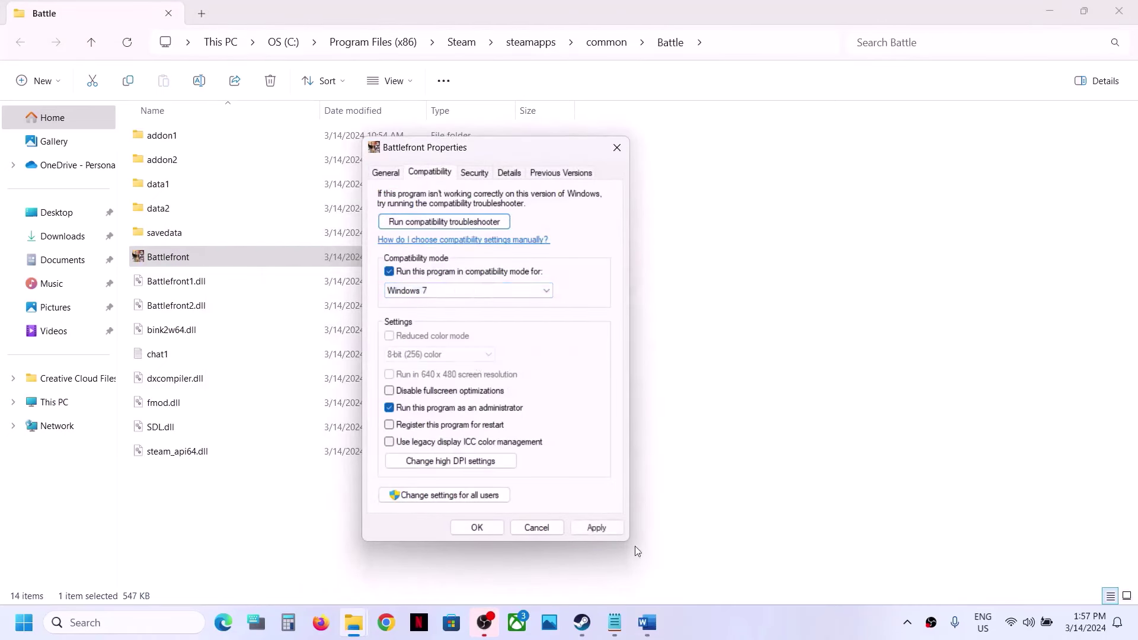
{"action": "left_click", "coordinate": [597, 528]}
{"action": "left_click", "coordinate": [483, 526]}
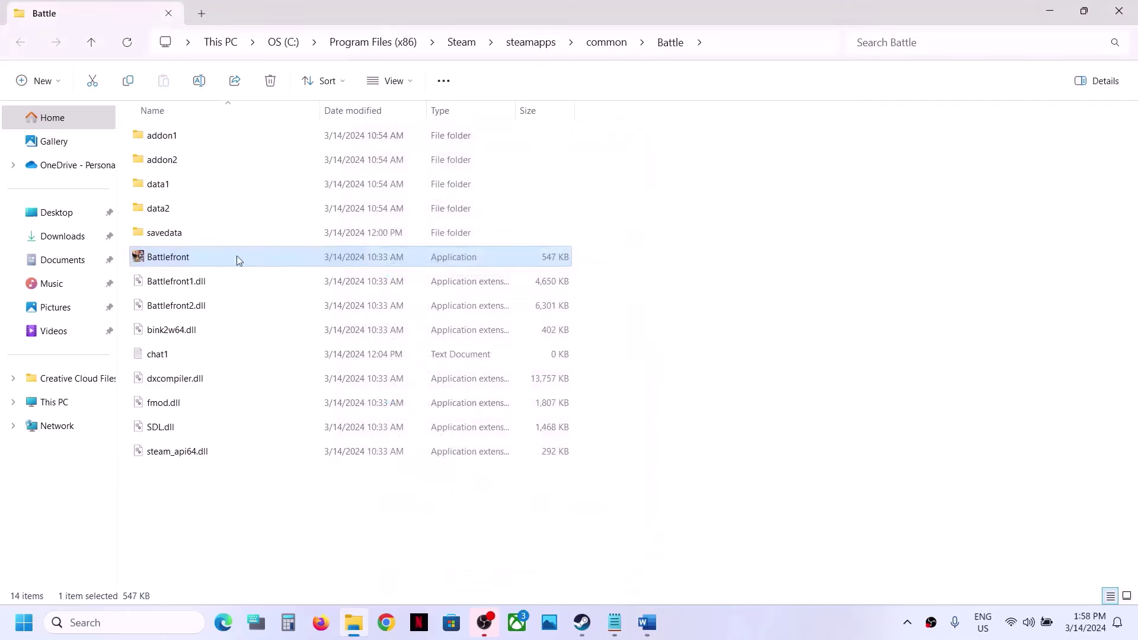
Disable fullscreen optimizations for Battlefront and apply.
{"action": "right_click", "coordinate": [226, 257]}
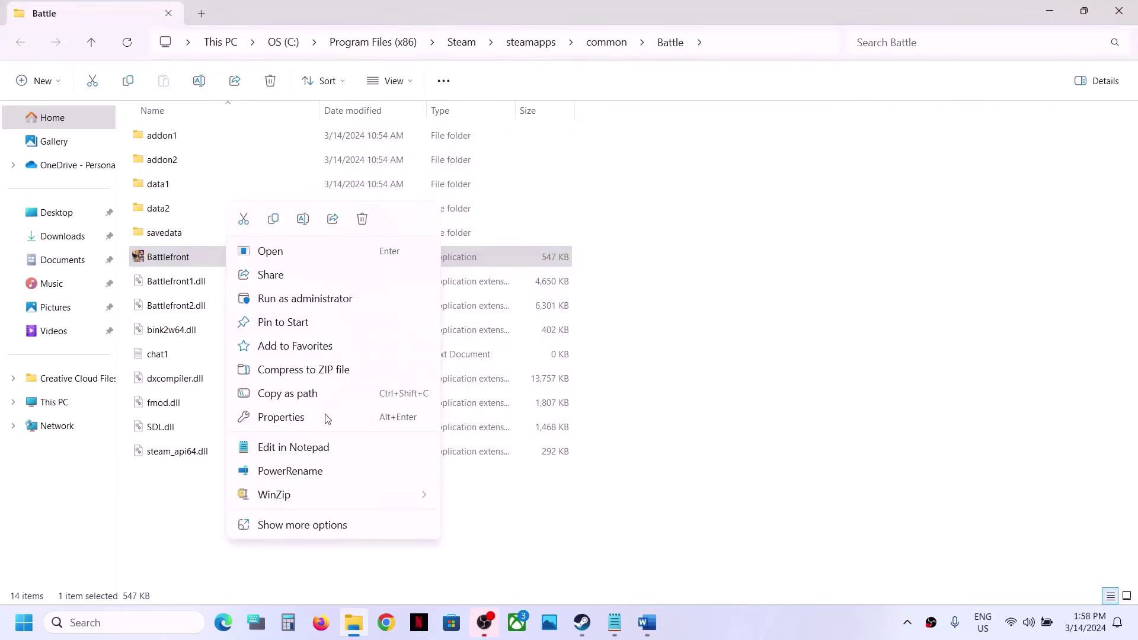
{"action": "left_click", "coordinate": [282, 418]}
{"action": "left_click", "coordinate": [353, 229]}
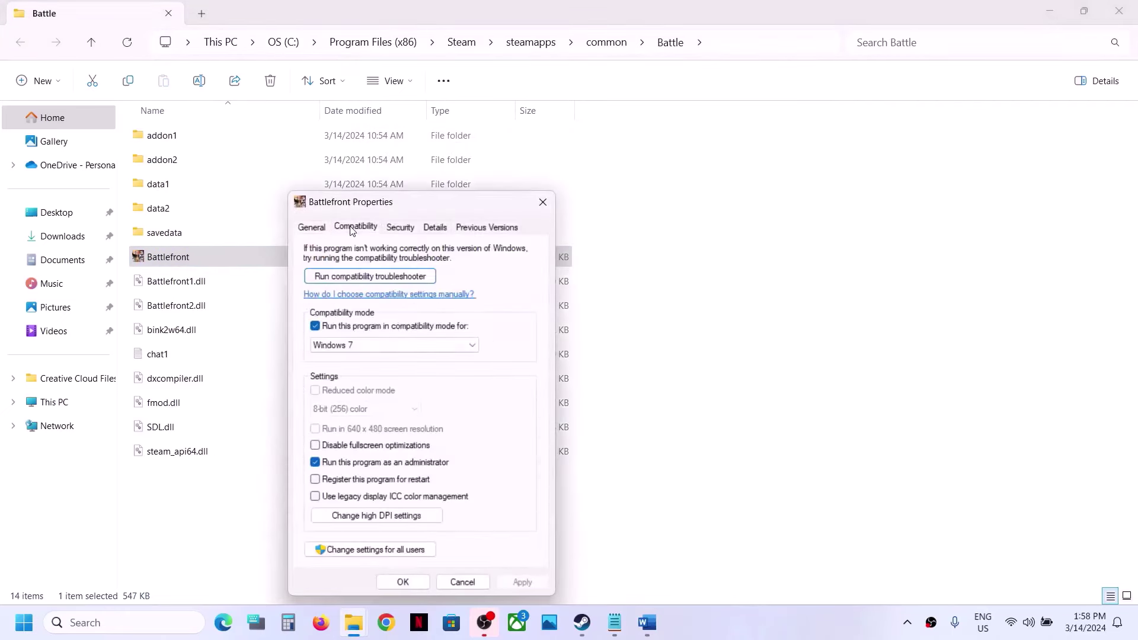
{"action": "left_click", "coordinate": [317, 447]}
{"action": "left_click", "coordinate": [511, 580]}
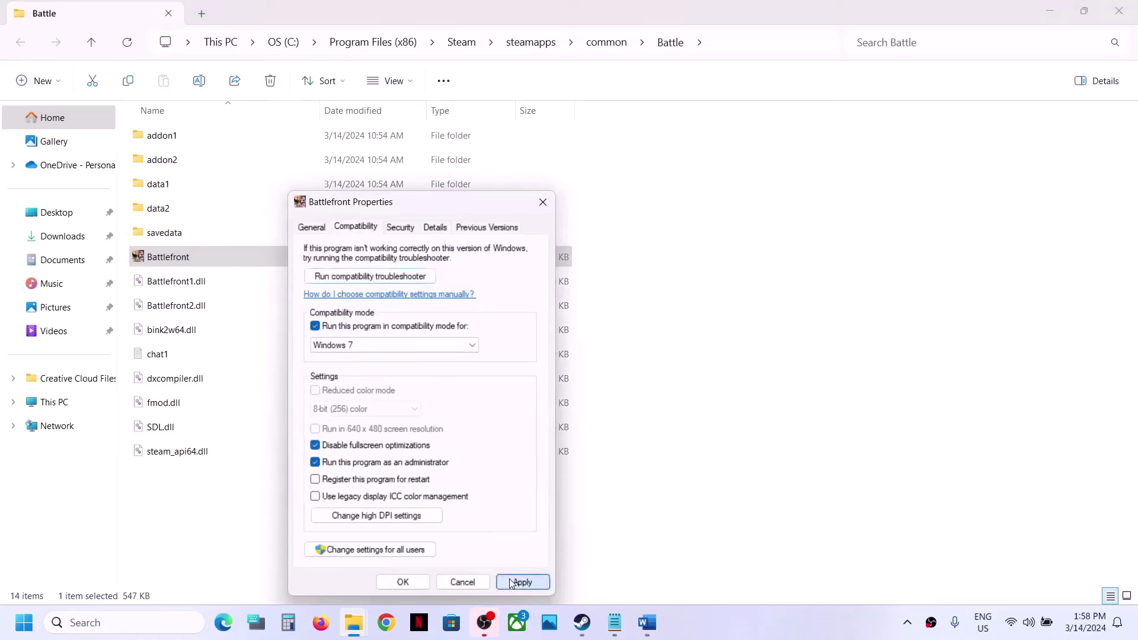
{"action": "left_click", "coordinate": [405, 581]}
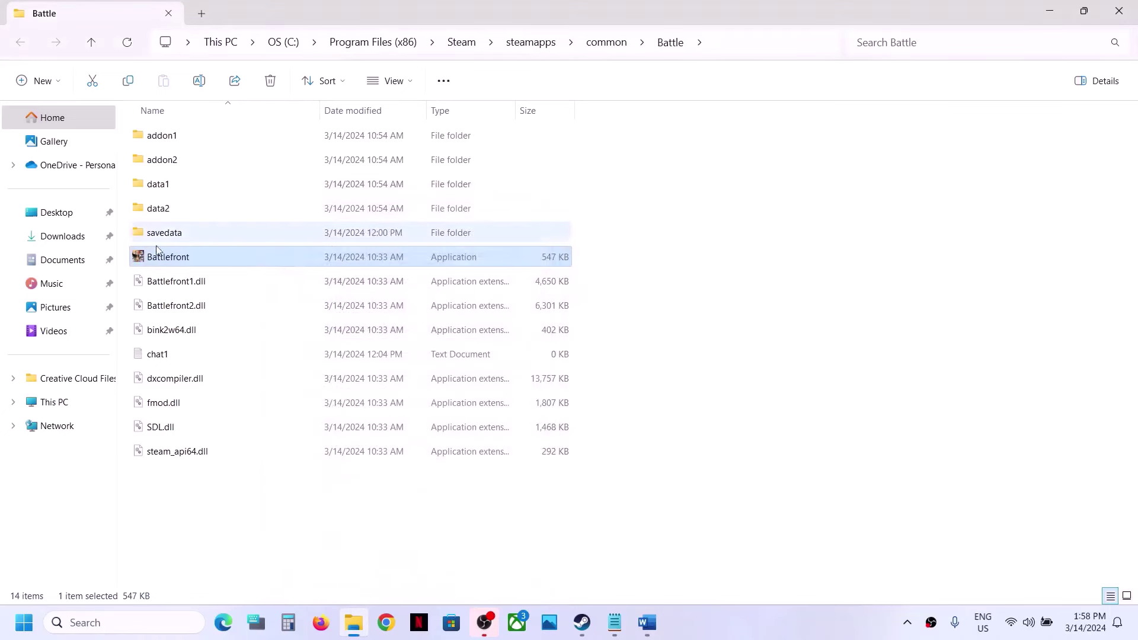
Uncheck compatibility mode, disable fullscreen optimizations and run as administrator, then apply.
{"action": "right_click", "coordinate": [193, 261]}
{"action": "left_click", "coordinate": [274, 417]}
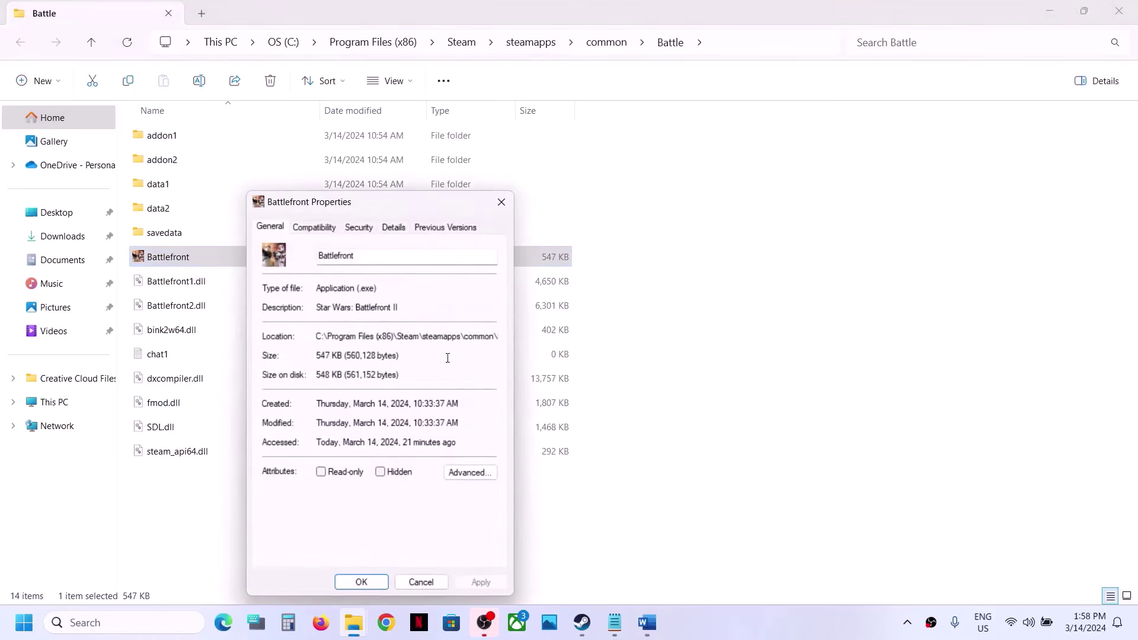
{"action": "left_click", "coordinate": [315, 227]}
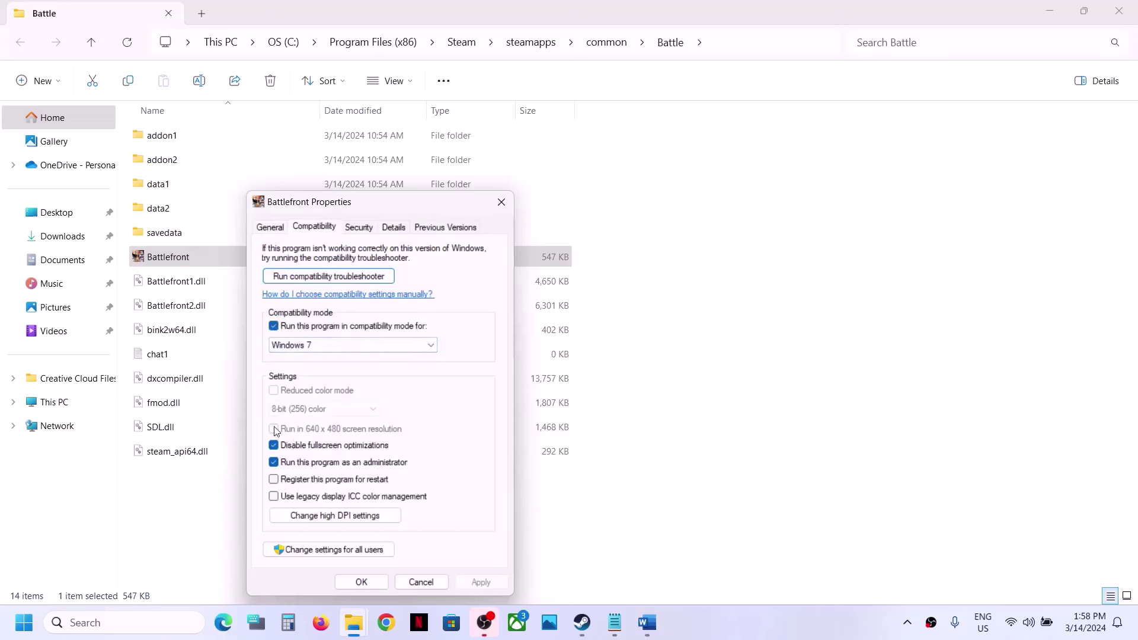
{"action": "left_click", "coordinate": [273, 326]}
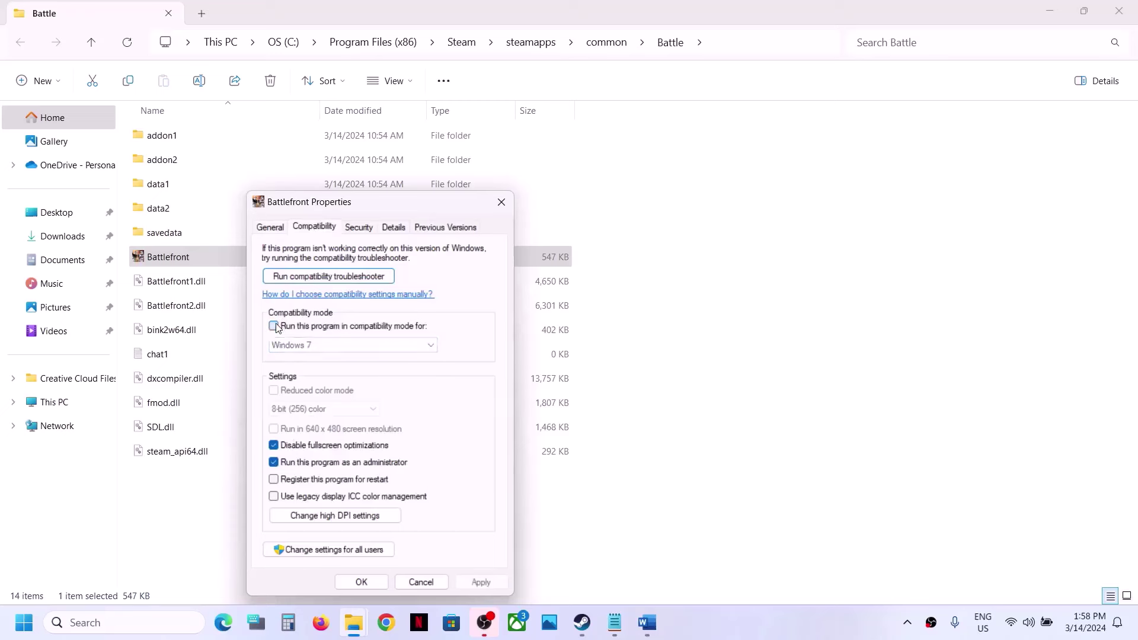
{"action": "left_click", "coordinate": [274, 446]}
{"action": "left_click", "coordinate": [274, 462]}
{"action": "left_click", "coordinate": [481, 581]}
Close Battlefront's properties and check the next instruction in the Word guide before returning to Steam.
{"action": "left_click", "coordinate": [362, 583]}
{"action": "left_click", "coordinate": [582, 622]}
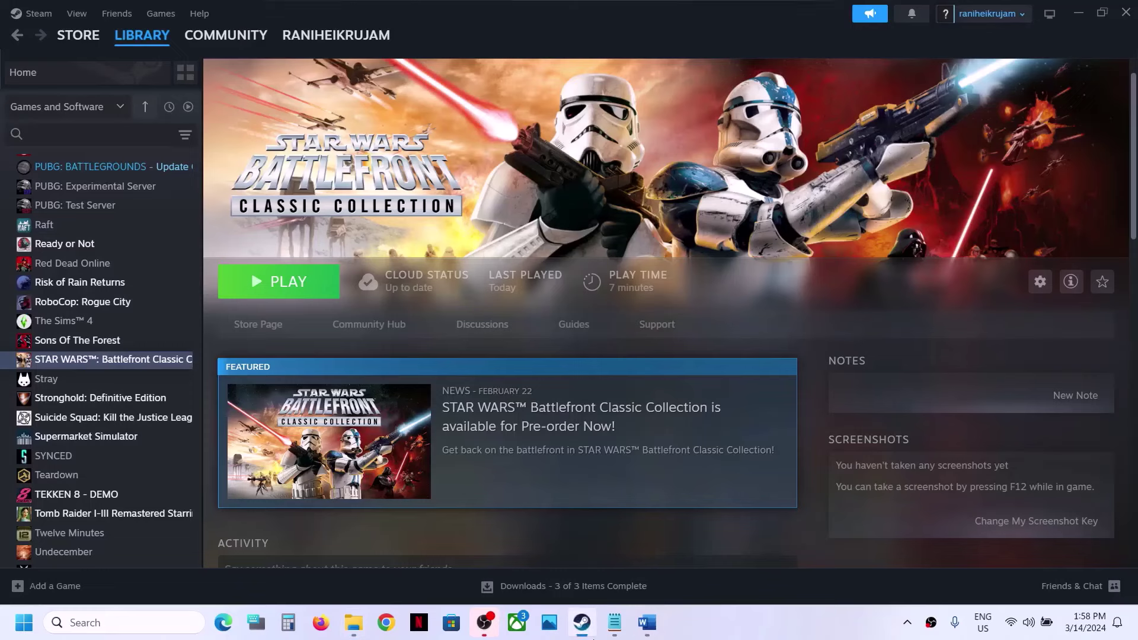
{"action": "left_click", "coordinate": [649, 624]}
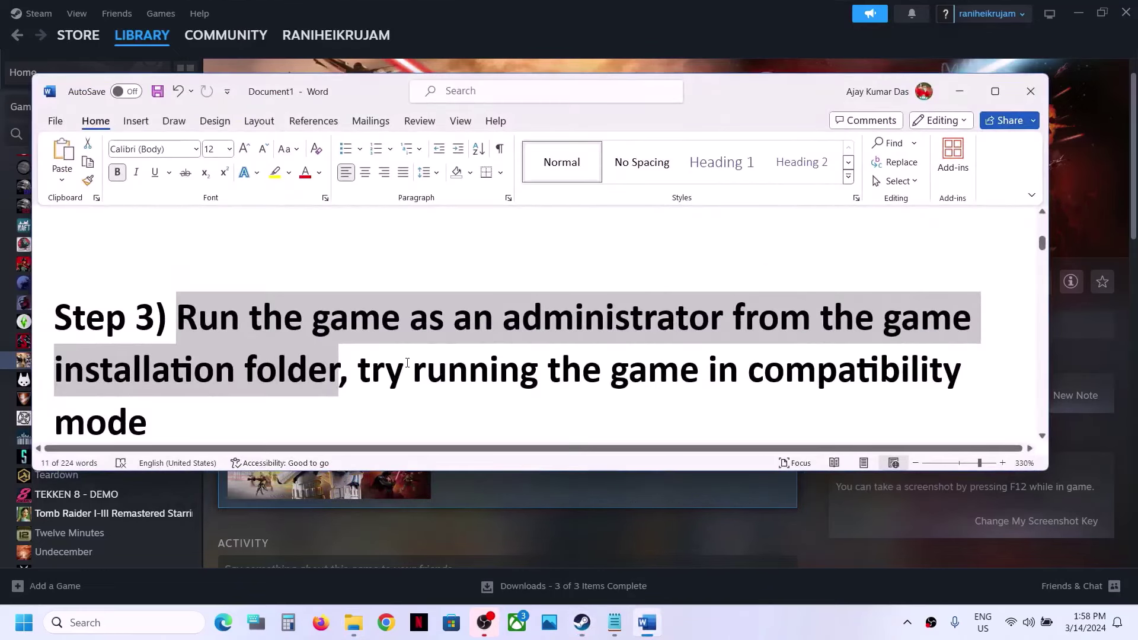
{"action": "scroll", "coordinate": [407, 363], "scroll_direction": "down", "scroll_amount": 5}
{"action": "left_click_drag", "start_coordinate": [241, 300], "coordinate": [495, 298]}
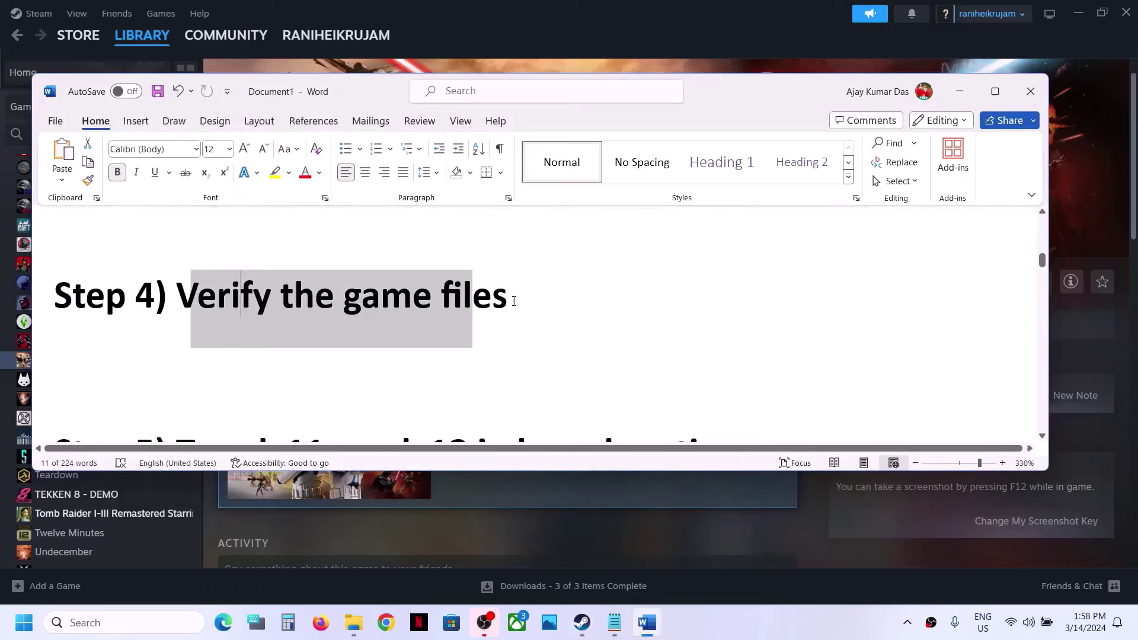
{"action": "left_click", "coordinate": [528, 21]}
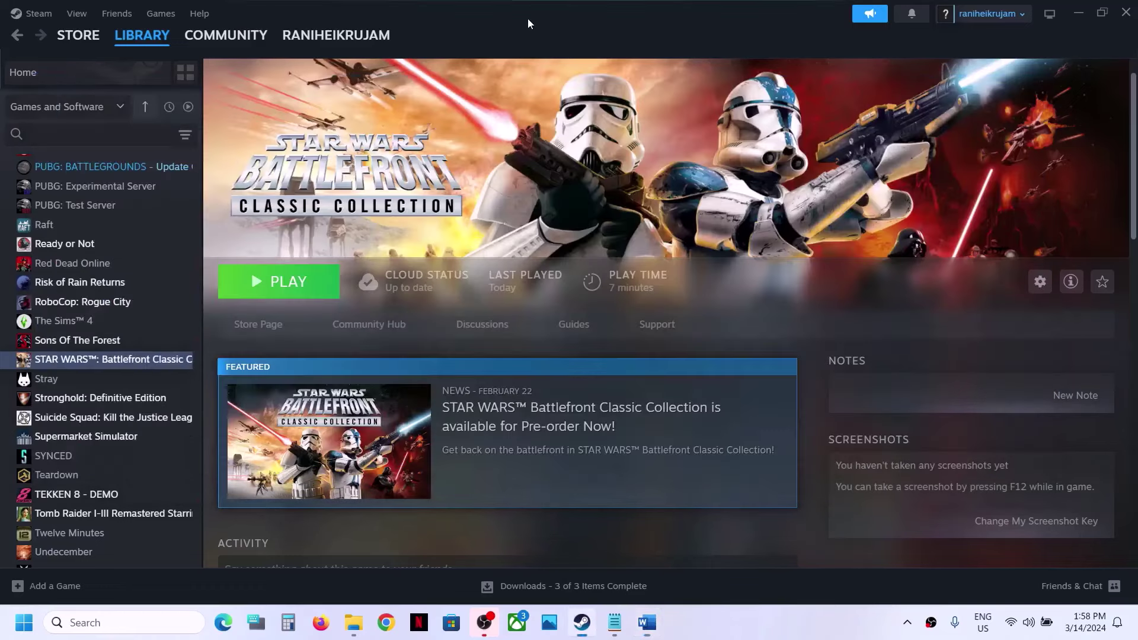
Verify integrity of the Battlefront Classic Collection game files from its Installed Files properties.
{"action": "right_click", "coordinate": [127, 360]}
{"action": "left_click", "coordinate": [166, 477]}
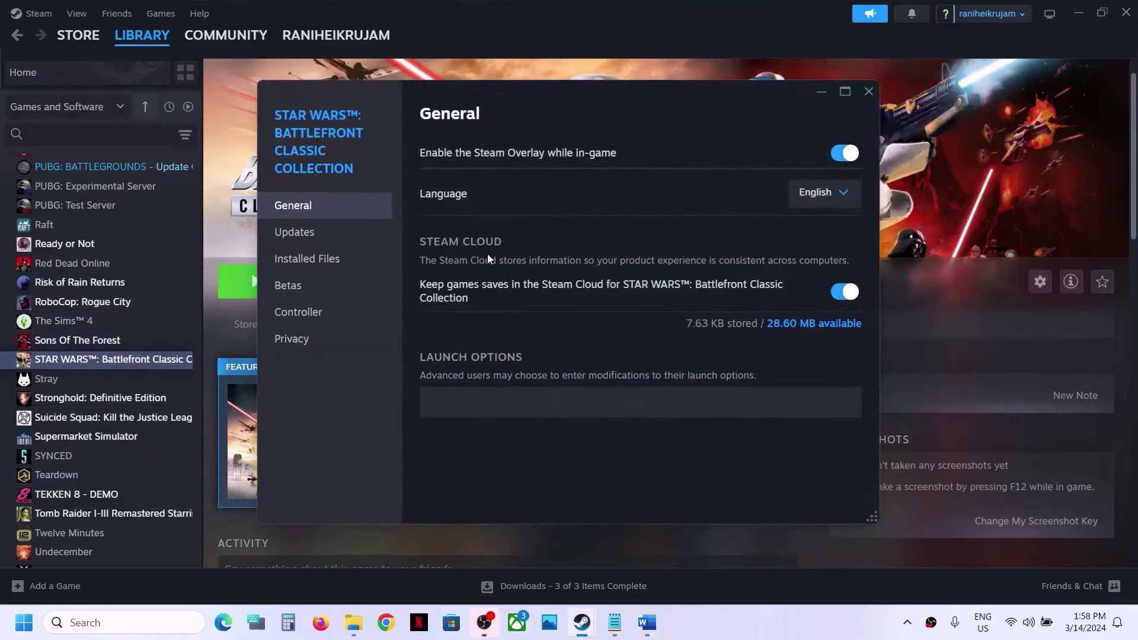
{"action": "left_click", "coordinate": [343, 263]}
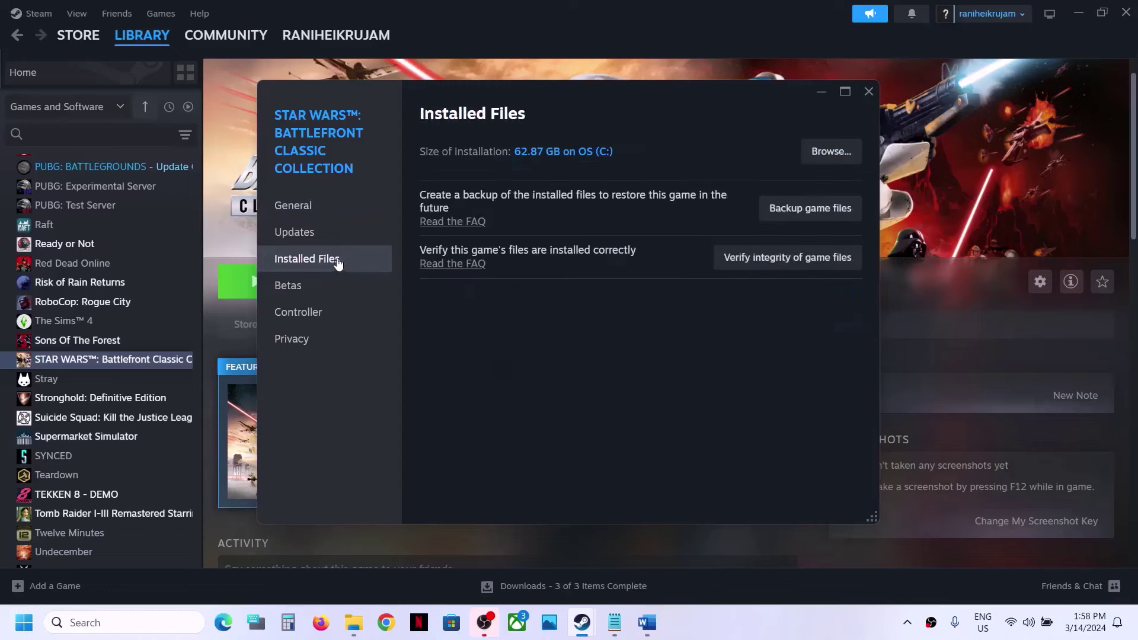
{"action": "left_click", "coordinate": [754, 263]}
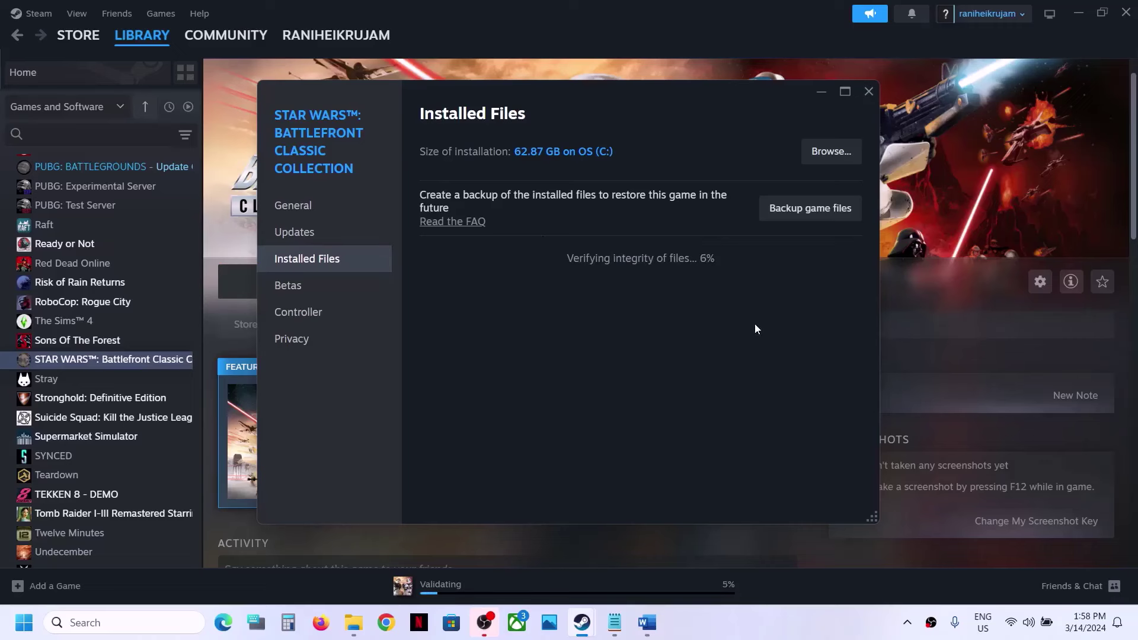
{"action": "left_click", "coordinate": [955, 321]}
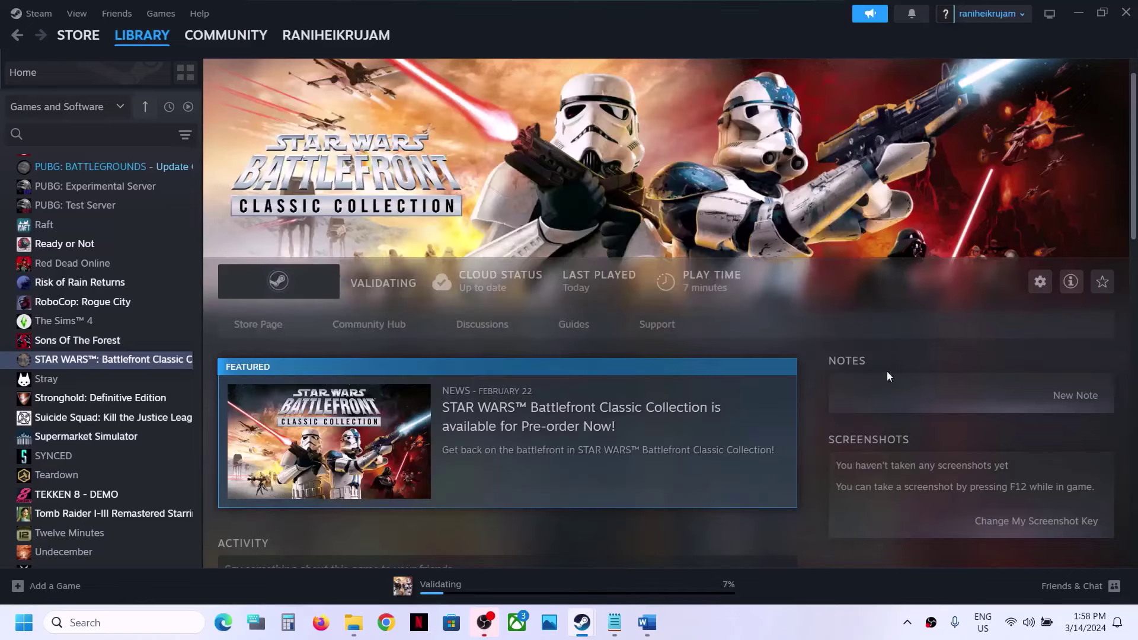
Highlight the Step 5 launch options tip in the Word notes.
{"action": "left_click", "coordinate": [647, 623]}
{"action": "scroll", "coordinate": [363, 308], "scroll_direction": "down", "scroll_amount": 3}
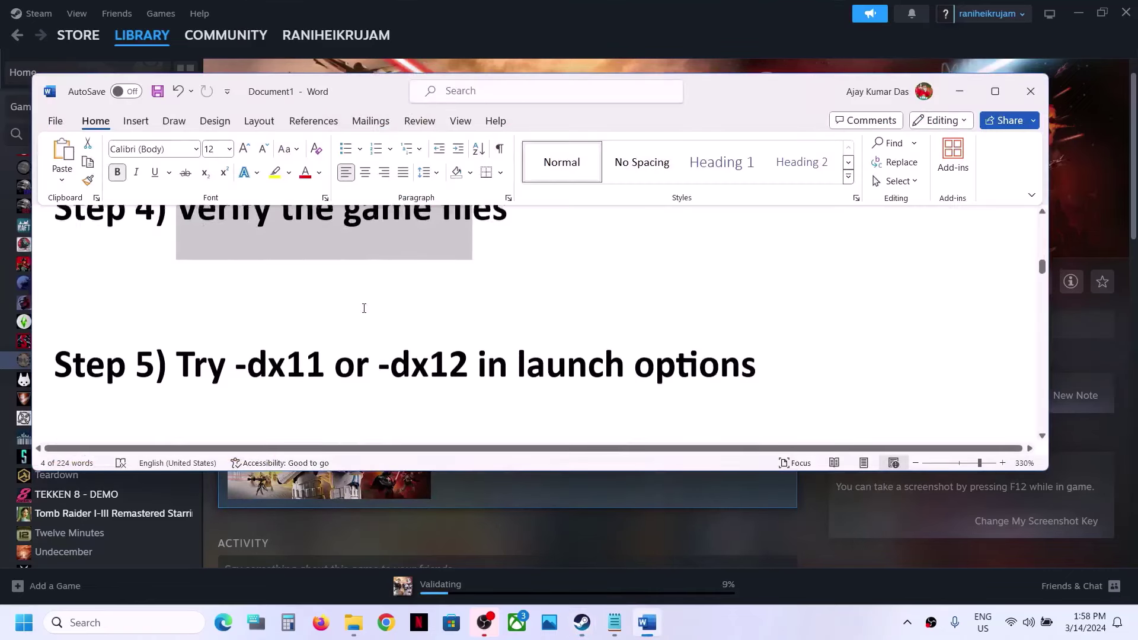
{"action": "left_click_drag", "start_coordinate": [191, 320], "coordinate": [632, 320]}
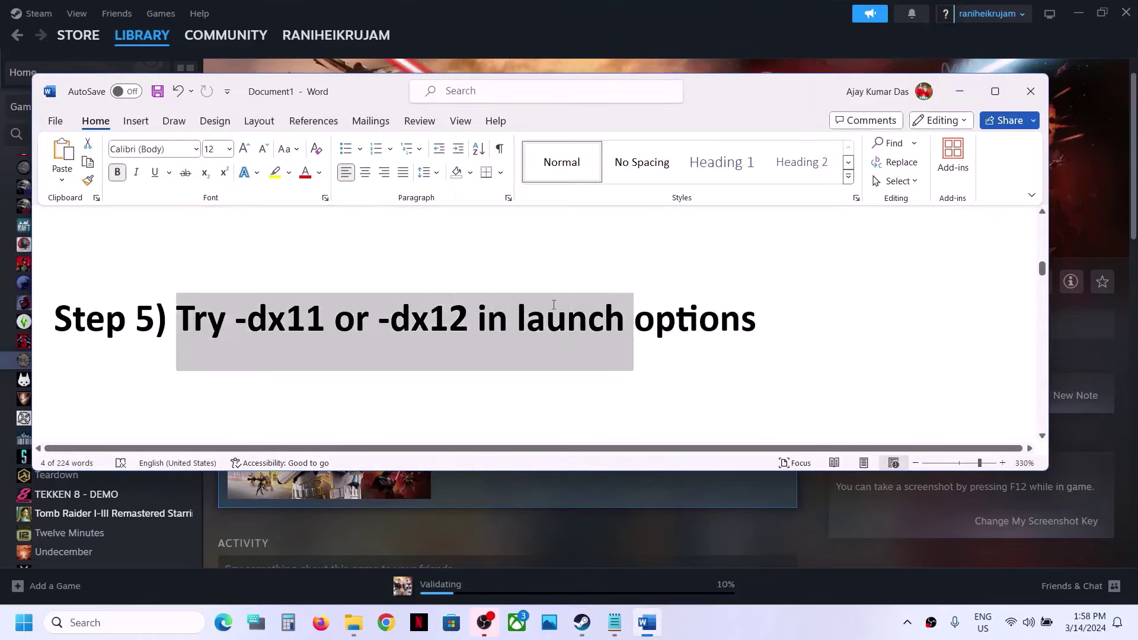
Enter -dx11 in Battlefront Classic Collection's Steam Launch Options.
{"action": "left_click", "coordinate": [795, 33]}
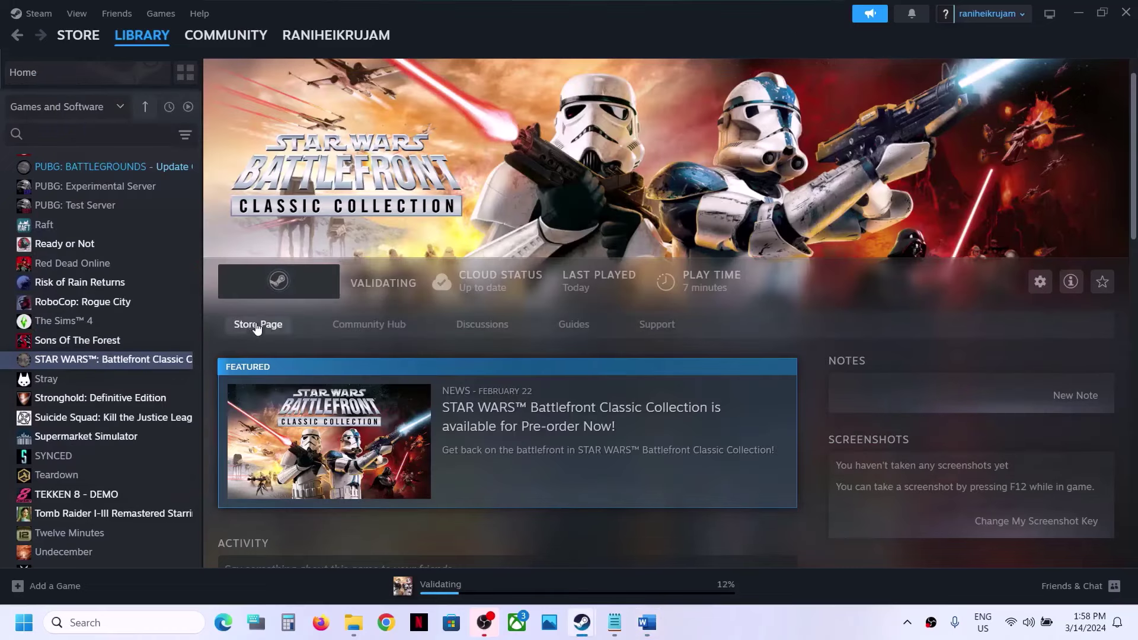
{"action": "right_click", "coordinate": [145, 358]}
{"action": "left_click", "coordinate": [206, 451]}
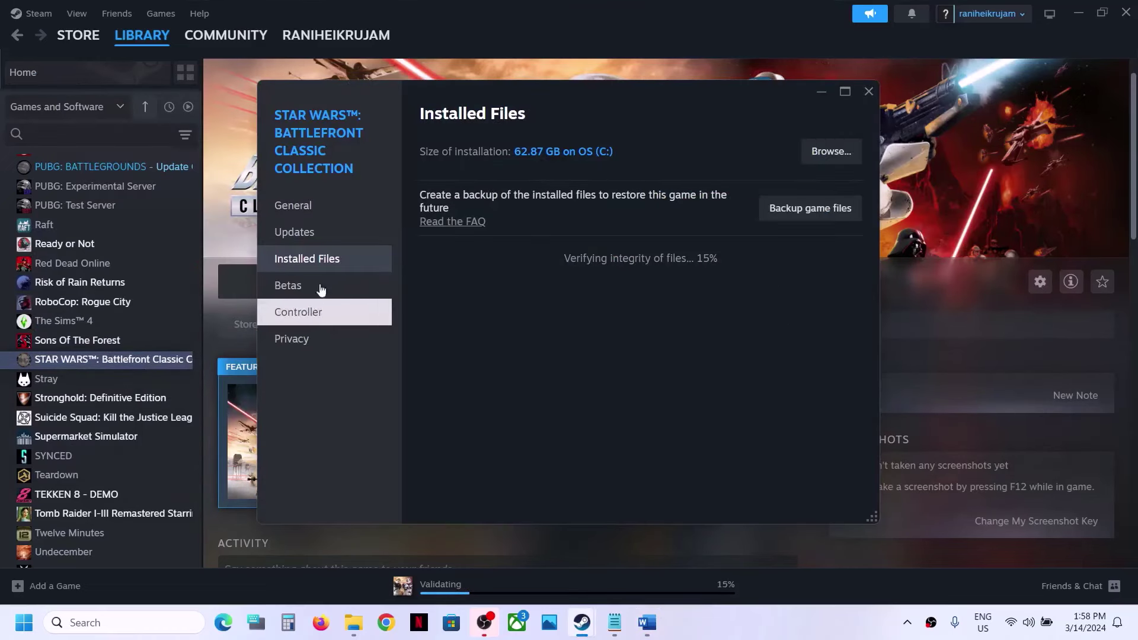
{"action": "left_click", "coordinate": [306, 207]}
{"action": "left_click", "coordinate": [449, 407]}
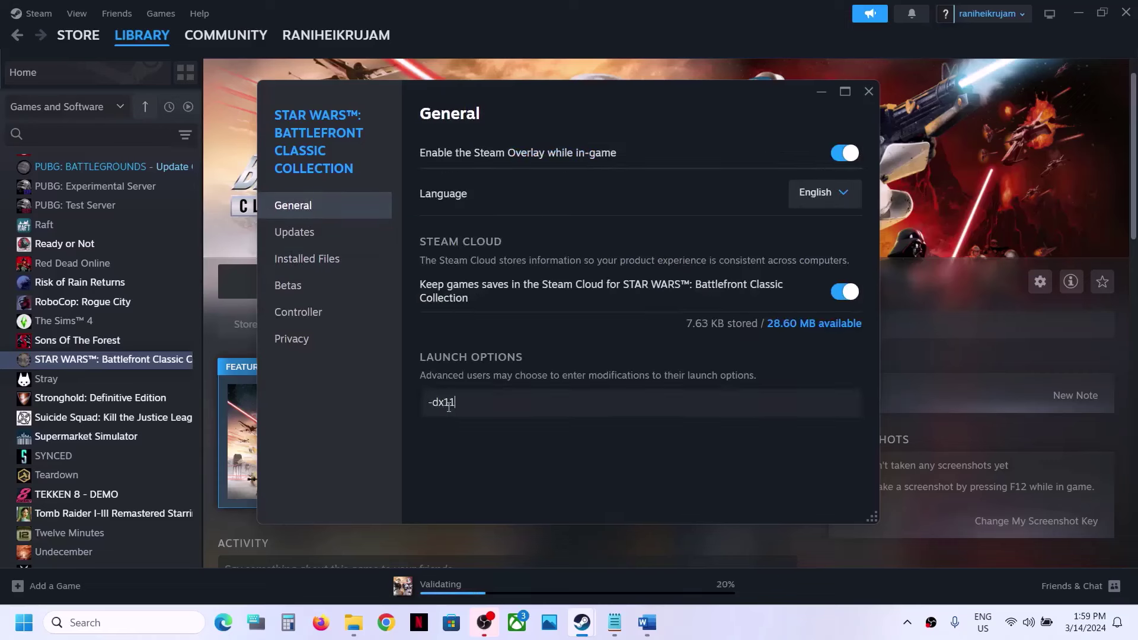
{"action": "type", "text": "-dx11"}
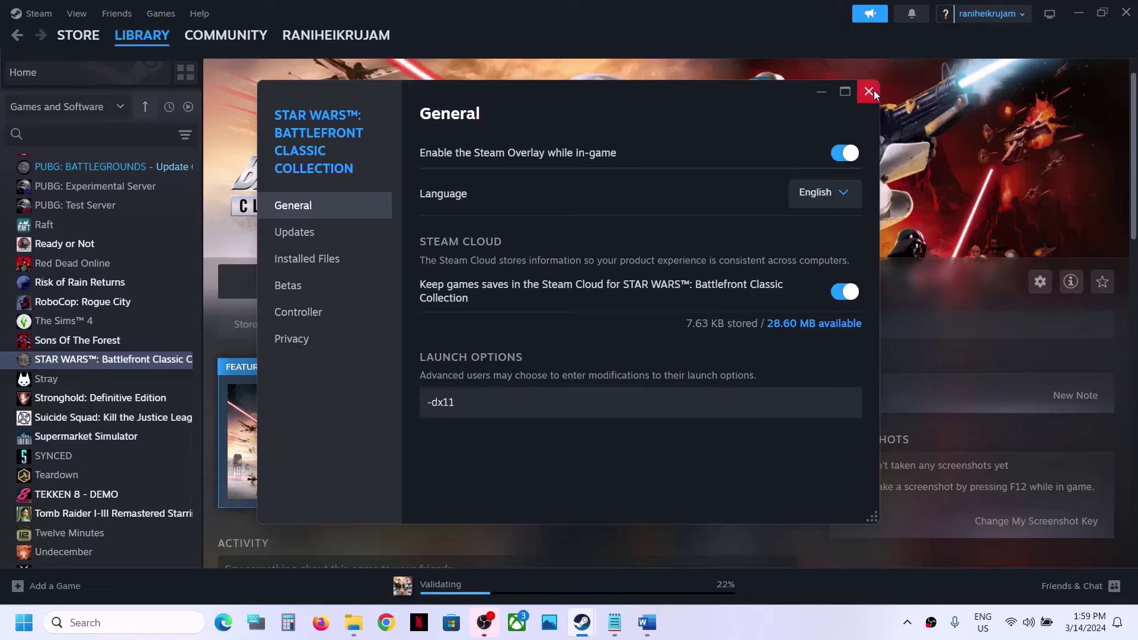
{"action": "left_click", "coordinate": [869, 90]}
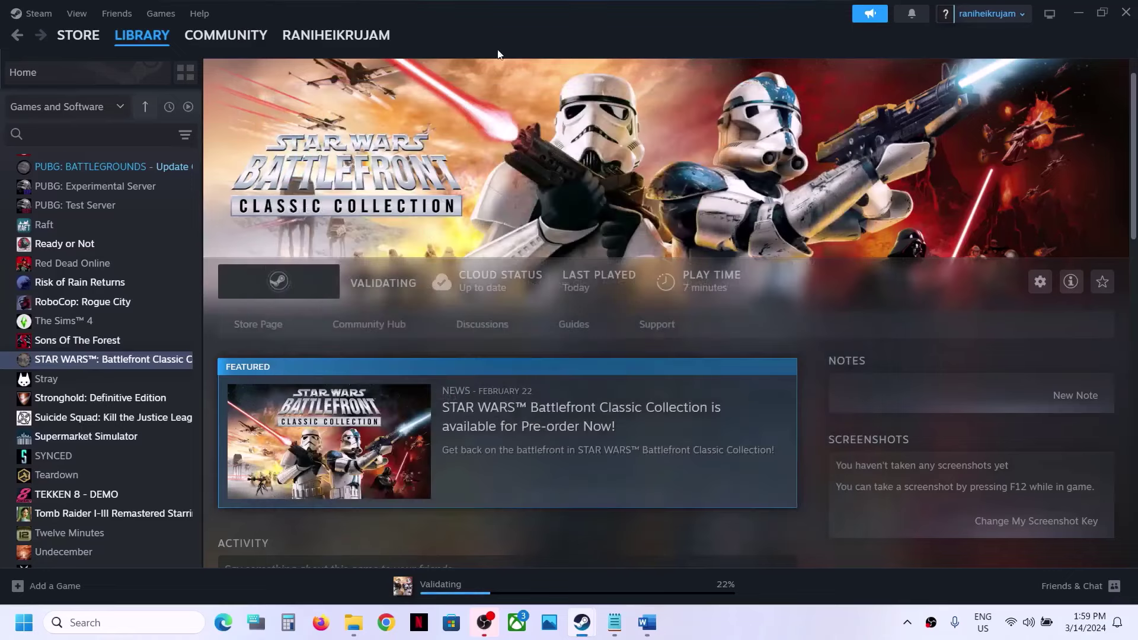
Reopen the game's properties and clear the Launch Options field completely.
{"action": "right_click", "coordinate": [127, 360]}
{"action": "left_click", "coordinate": [168, 452]}
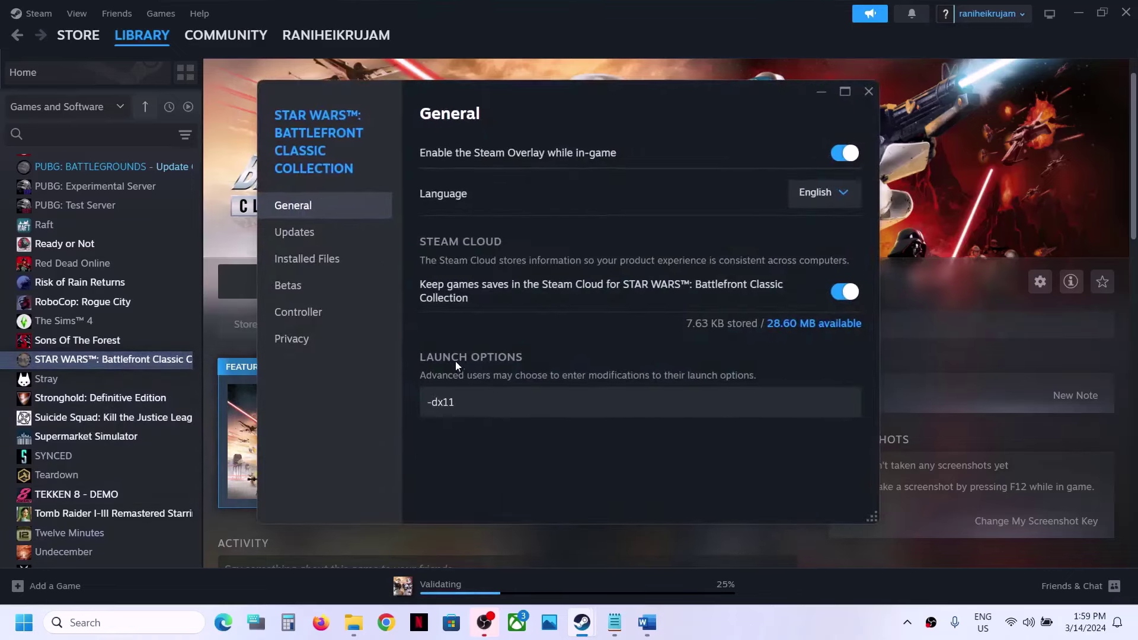
{"action": "left_click", "coordinate": [869, 90]}
{"action": "right_click", "coordinate": [134, 359]}
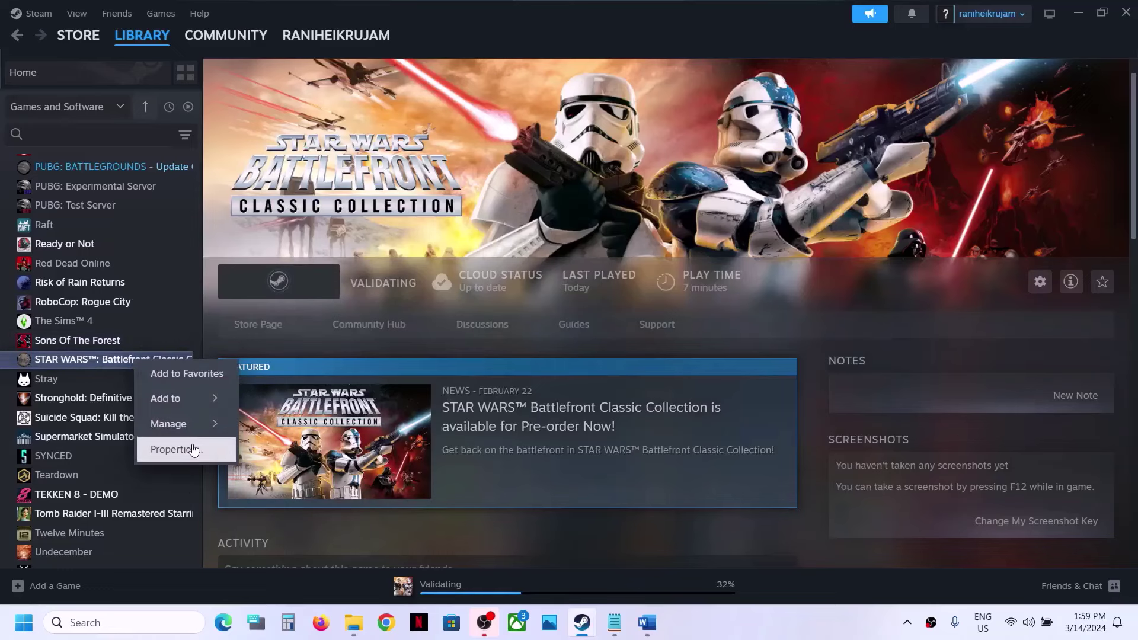
{"action": "left_click", "coordinate": [178, 449]}
{"action": "left_click", "coordinate": [426, 403]}
{"action": "key", "text": "ctrl+a"}
{"action": "key", "text": "BackSpace"}
{"action": "left_click", "coordinate": [604, 454]}
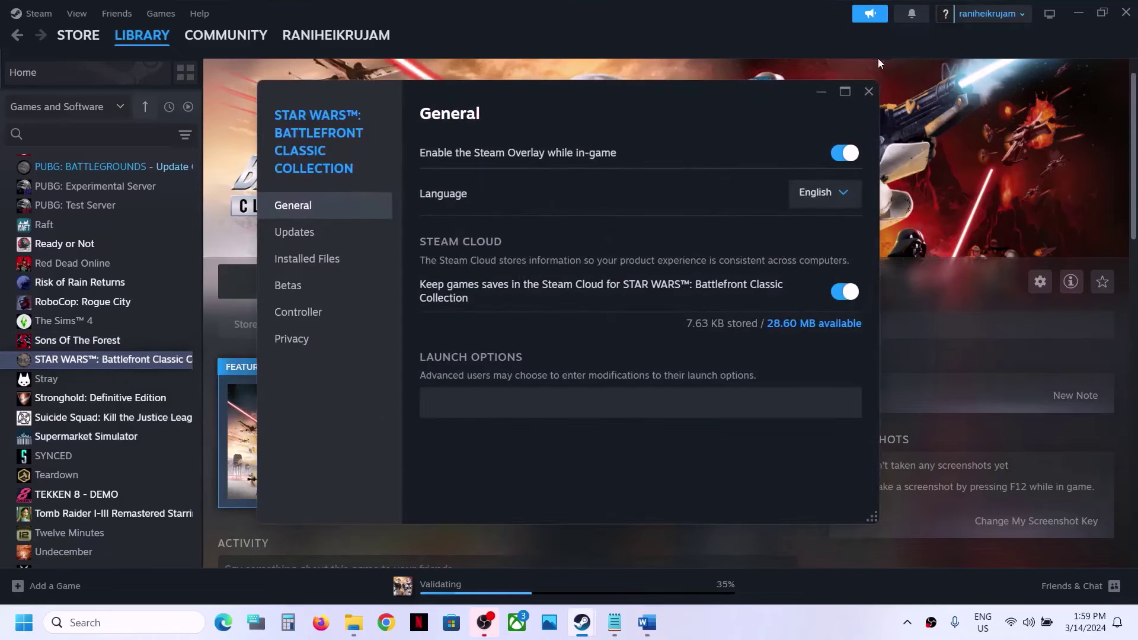
{"action": "left_click", "coordinate": [869, 91]}
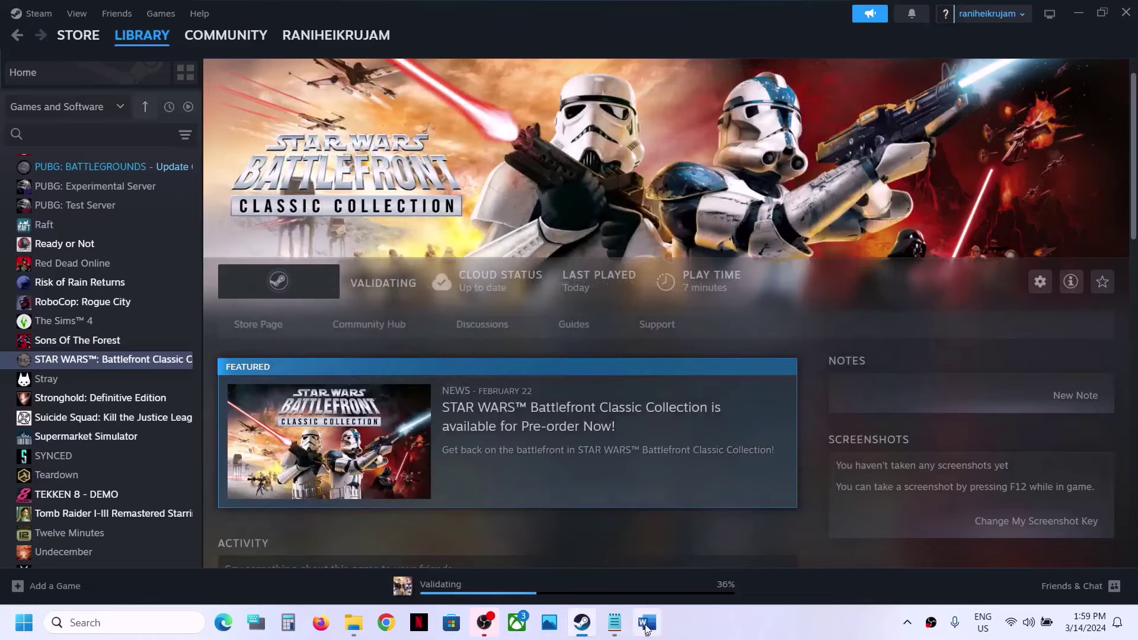
Scroll the Word guide to Step 6 and highlight its clean driver installation heading.
{"action": "left_click", "coordinate": [648, 622]}
{"action": "scroll", "coordinate": [413, 366], "scroll_direction": "down", "scroll_amount": 3}
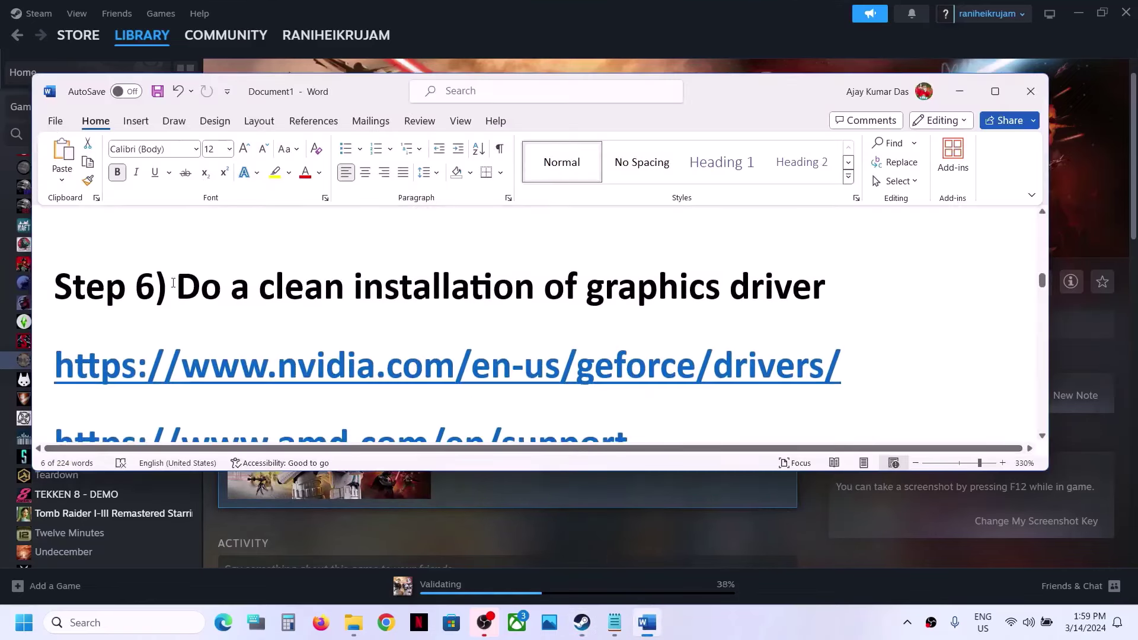
{"action": "left_click_drag", "start_coordinate": [182, 285], "coordinate": [830, 296]}
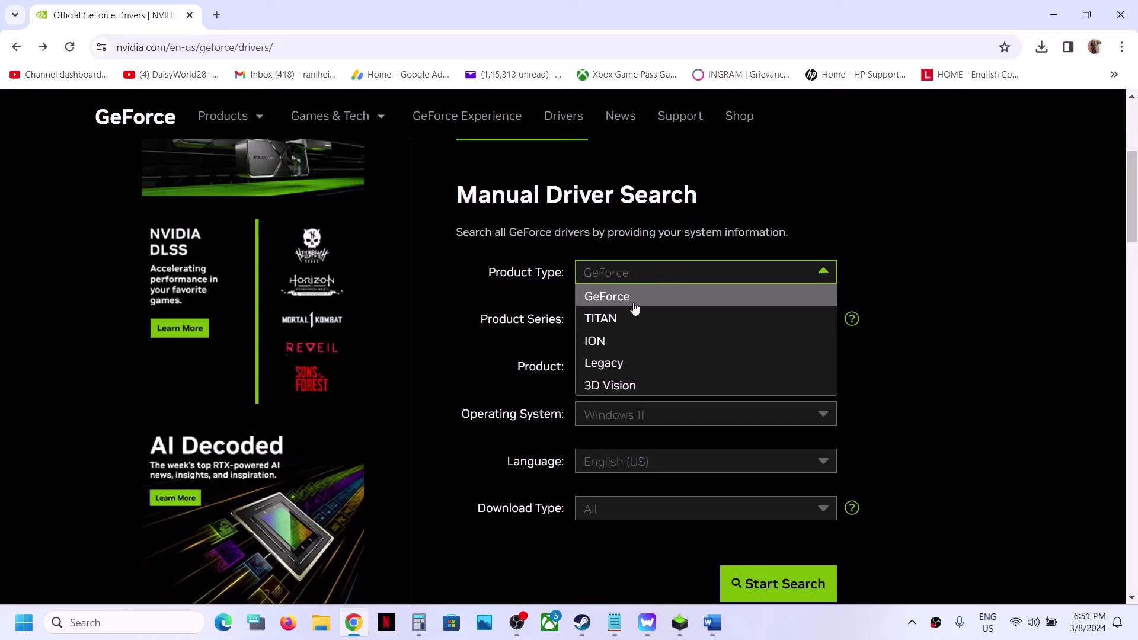
Search NVIDIA drivers for GeForce, RTX 30 Series (Notebooks), Windows 11.
{"action": "left_click", "coordinate": [633, 303]}
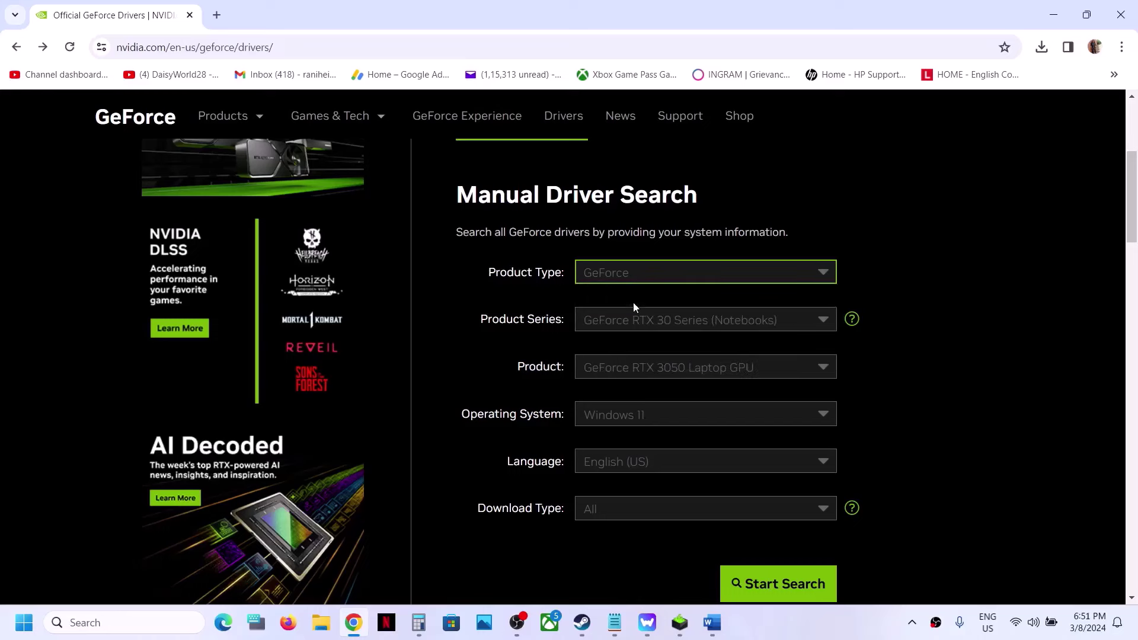
{"action": "left_click", "coordinate": [672, 328]}
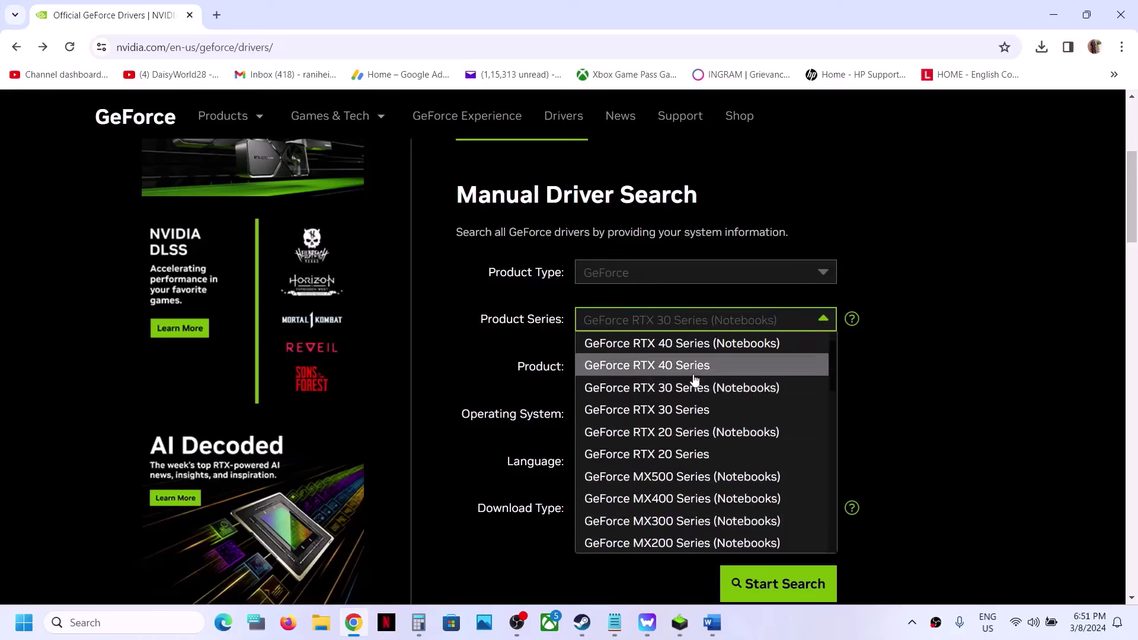
{"action": "left_click", "coordinate": [708, 389]}
{"action": "left_click", "coordinate": [656, 424]}
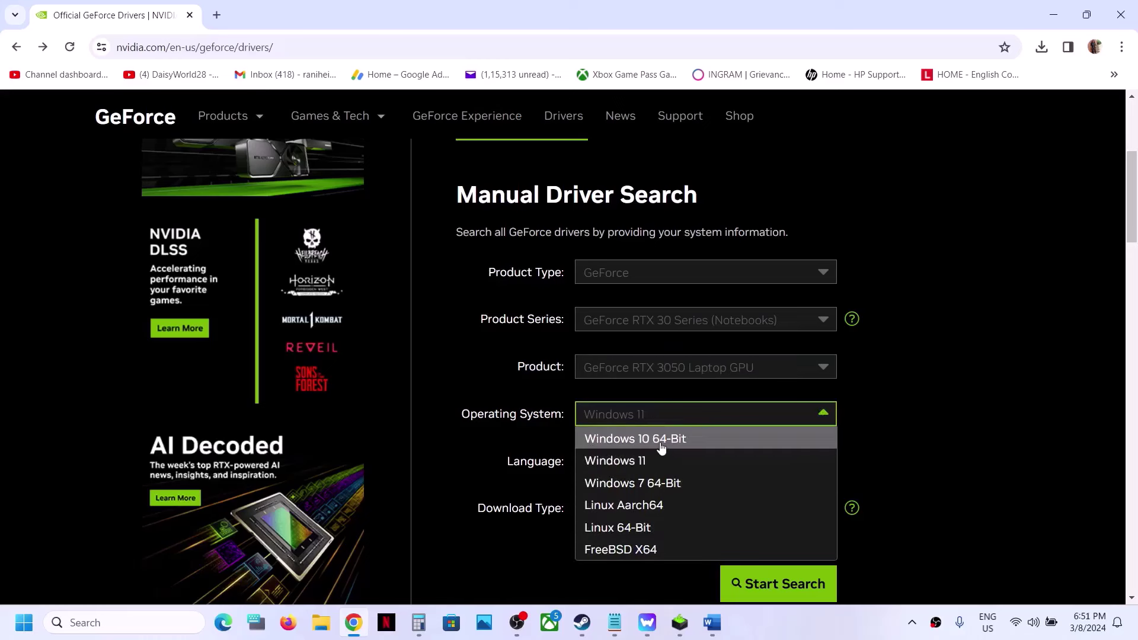
{"action": "left_click", "coordinate": [916, 418]}
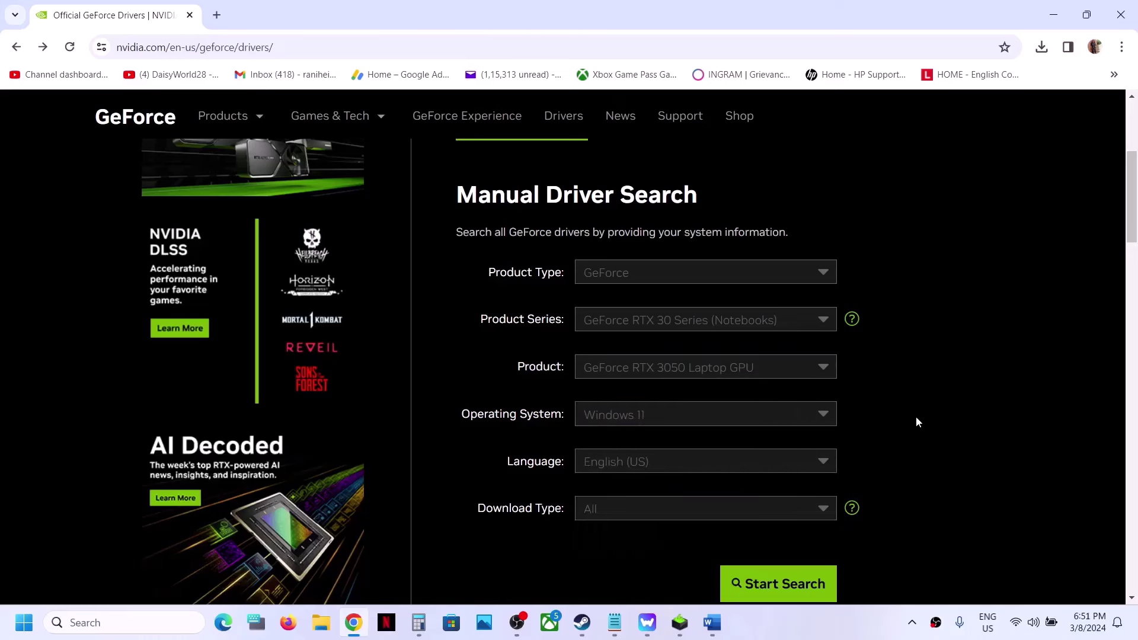
{"action": "left_click", "coordinate": [784, 584]}
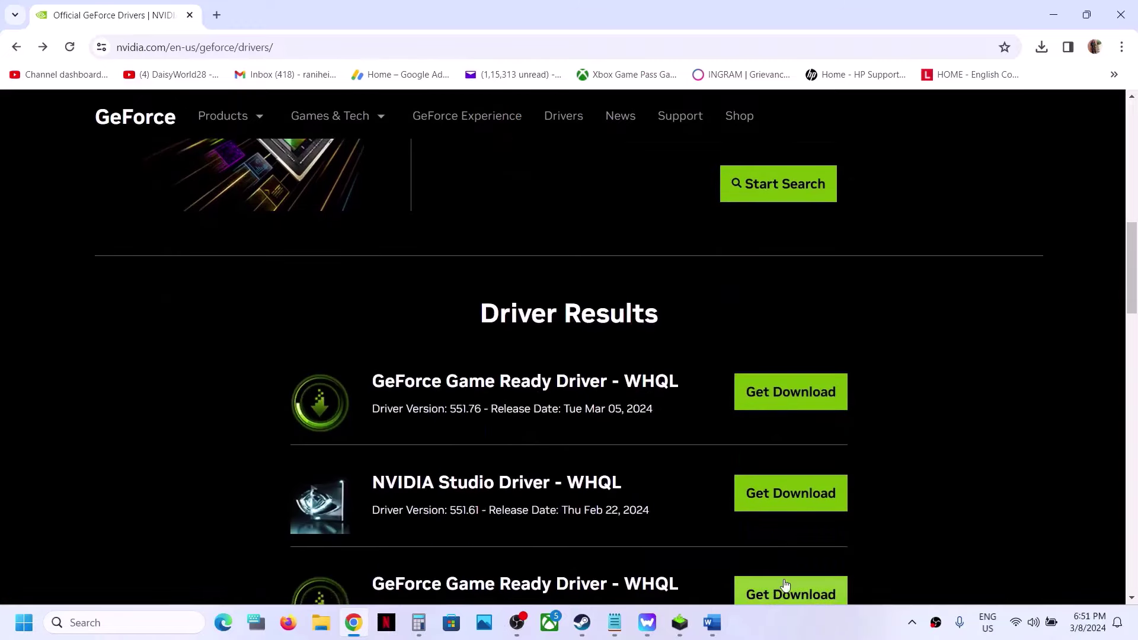
Highlight the Game Ready driver version 551.76 and open its download page.
{"action": "left_click_drag", "start_coordinate": [374, 385], "coordinate": [542, 383]}
{"action": "left_click_drag", "start_coordinate": [376, 415], "coordinate": [482, 411]}
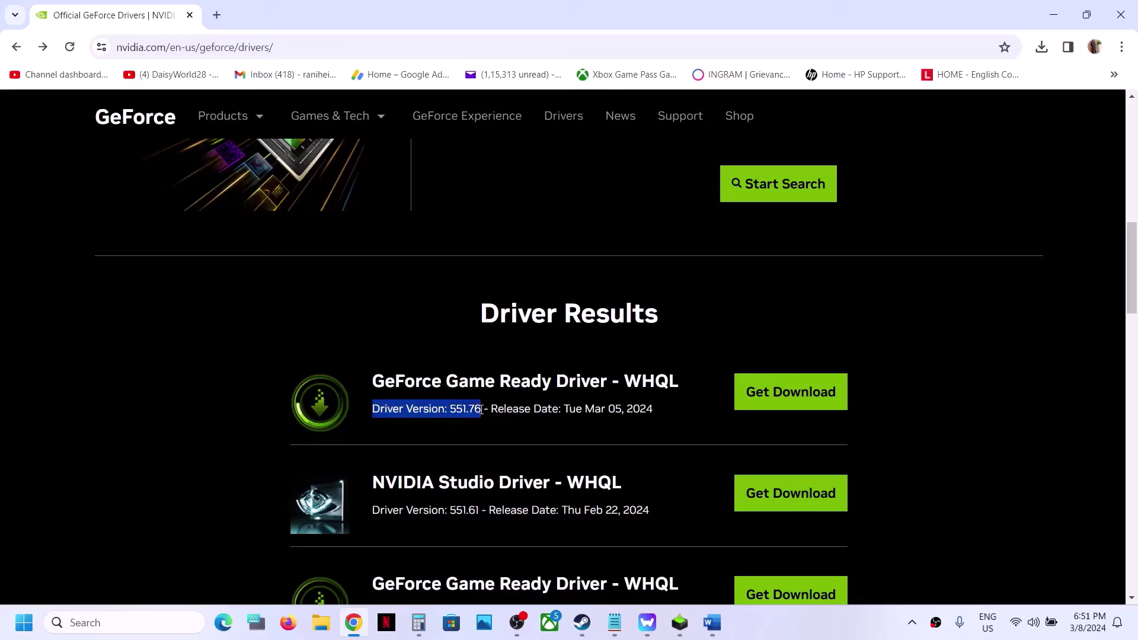
{"action": "left_click", "coordinate": [461, 408]}
{"action": "left_click_drag", "start_coordinate": [379, 406], "coordinate": [482, 406]}
{"action": "scroll", "coordinate": [578, 404], "scroll_direction": "up", "scroll_amount": 1}
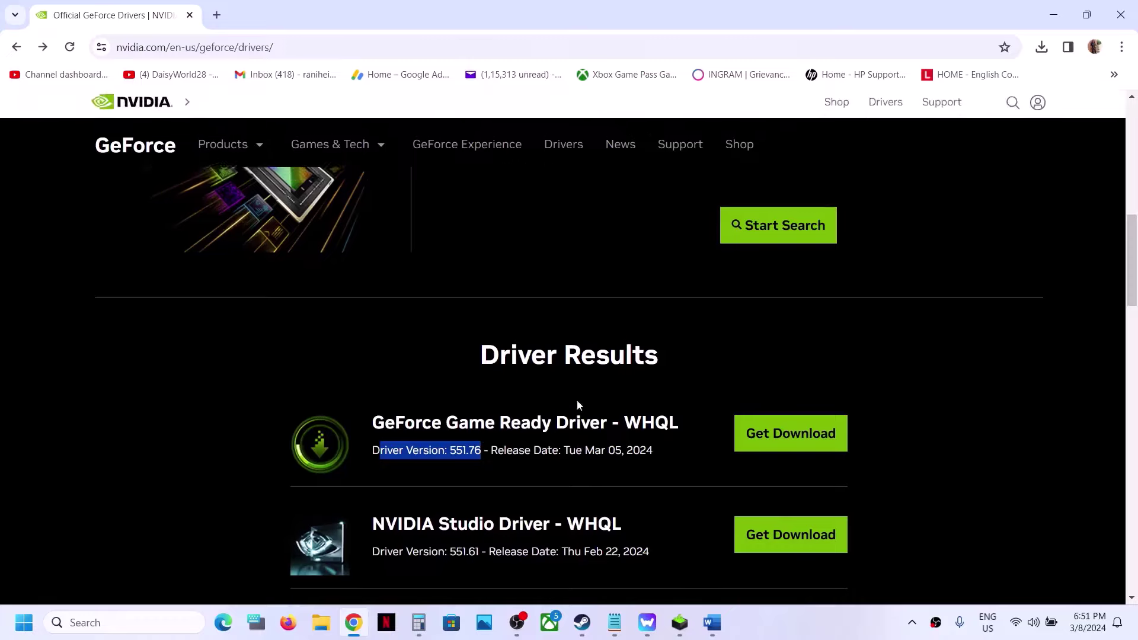
{"action": "left_click", "coordinate": [777, 437]}
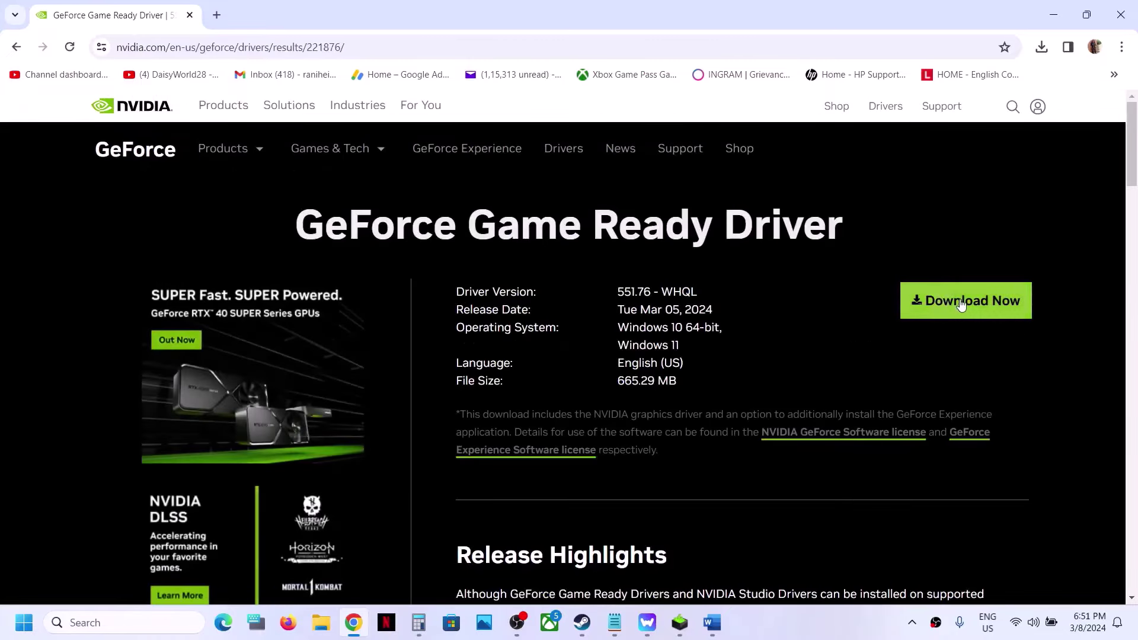
Download Game Ready Driver 551.76 and bring up the NVIDIA installer.
{"action": "left_click", "coordinate": [959, 302]}
{"action": "left_click", "coordinate": [1041, 46]}
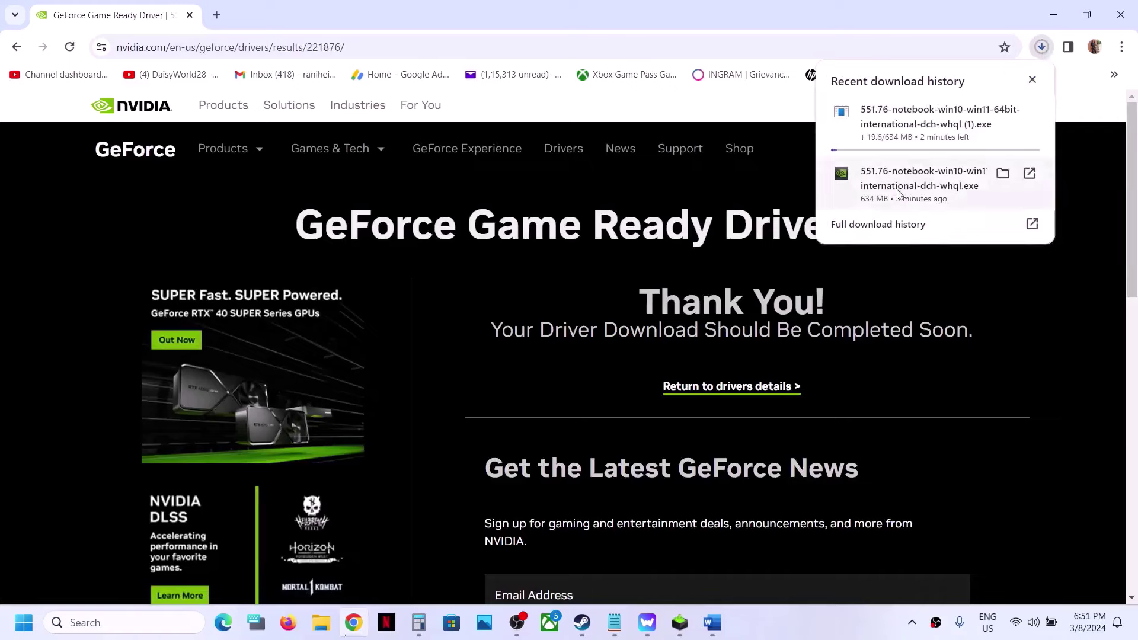
{"action": "left_click", "coordinate": [682, 628]}
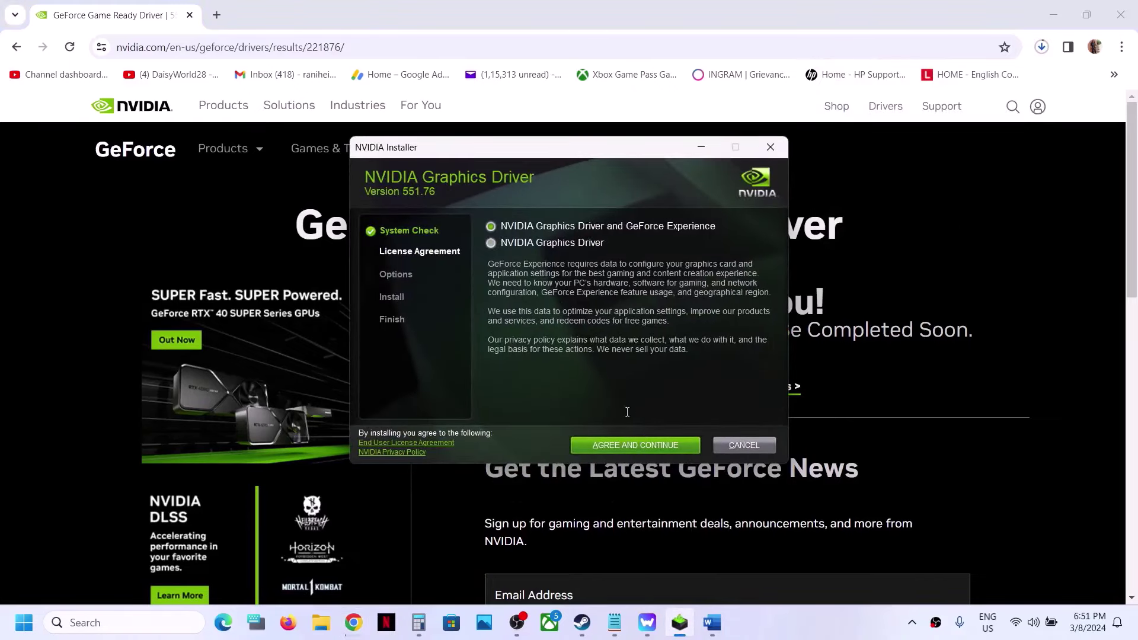
Accept the license and start a Custom (Advanced) clean installation of driver 551.76.
{"action": "left_click", "coordinate": [624, 444]}
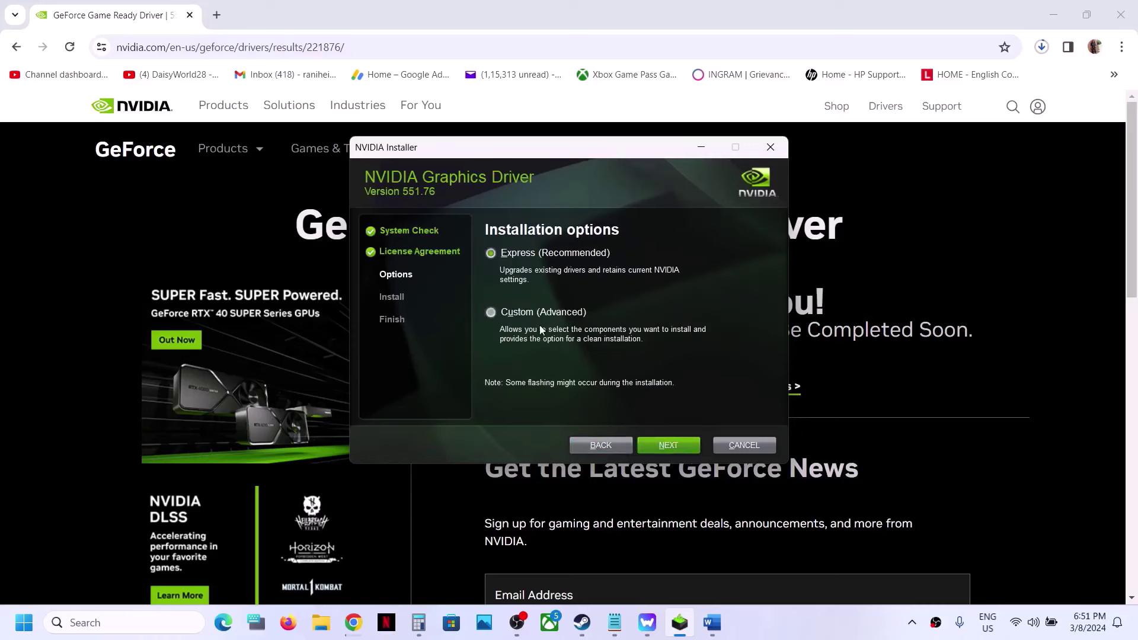
{"action": "left_click", "coordinate": [491, 313]}
{"action": "left_click", "coordinate": [664, 447]}
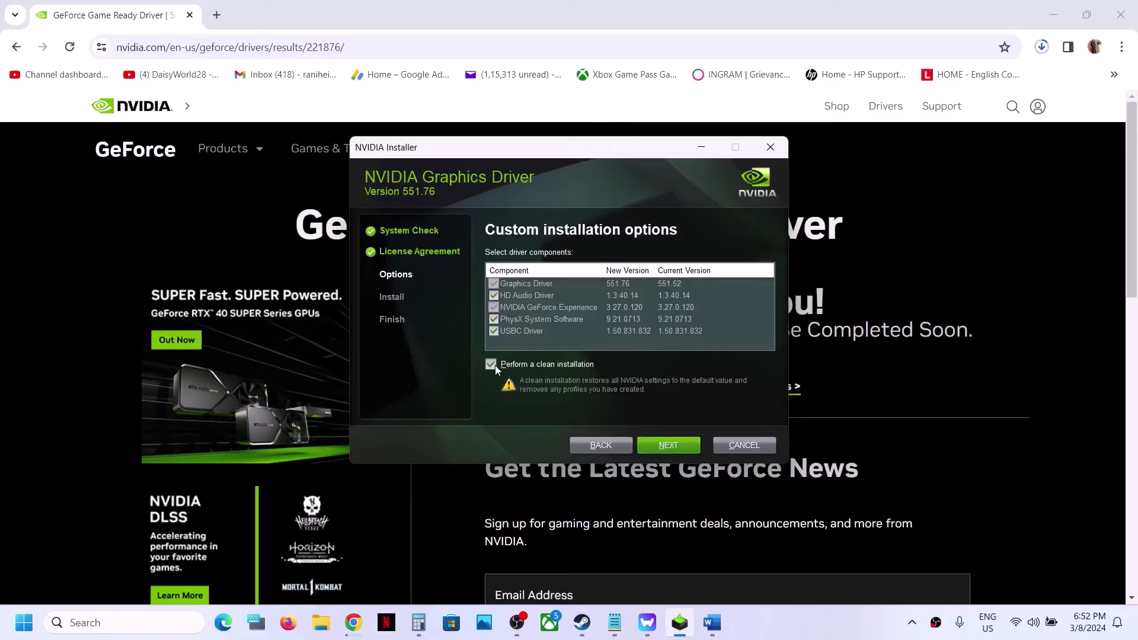
{"action": "left_click", "coordinate": [660, 448]}
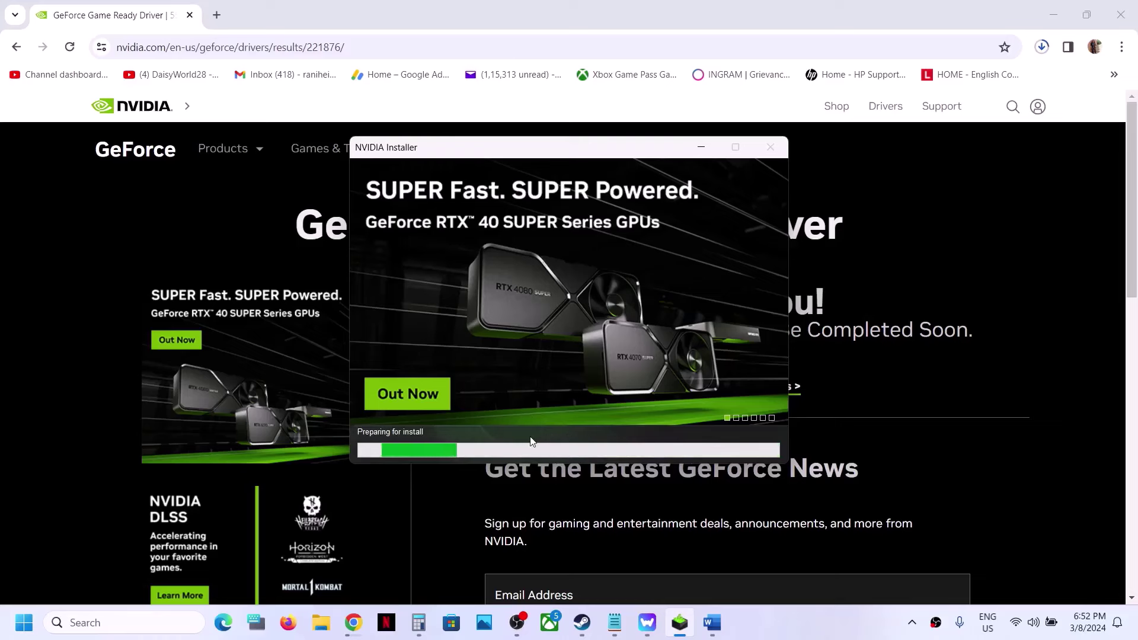
{"action": "key", "text": "super"}
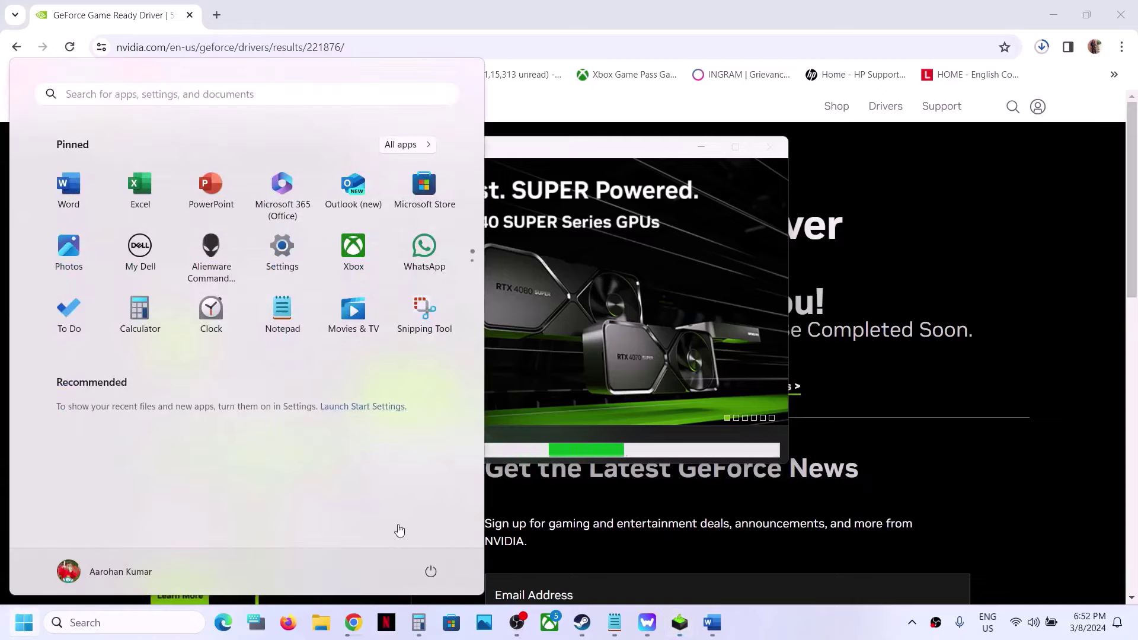
Dismiss the Start menu power options and begin a Windows search.
{"action": "left_click", "coordinate": [429, 571]}
{"action": "left_click", "coordinate": [709, 246]}
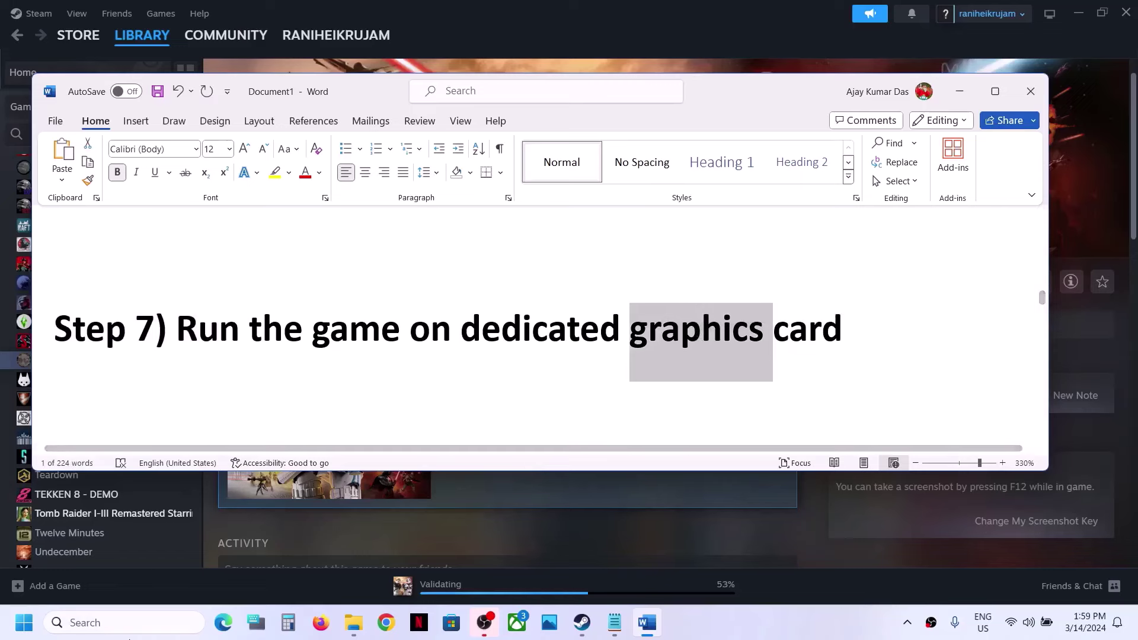
{"action": "left_click", "coordinate": [119, 625]}
Open Graphics settings and add the Battlefront executable from steamapps\common\Battle.
{"action": "type", "text": "graphics"}
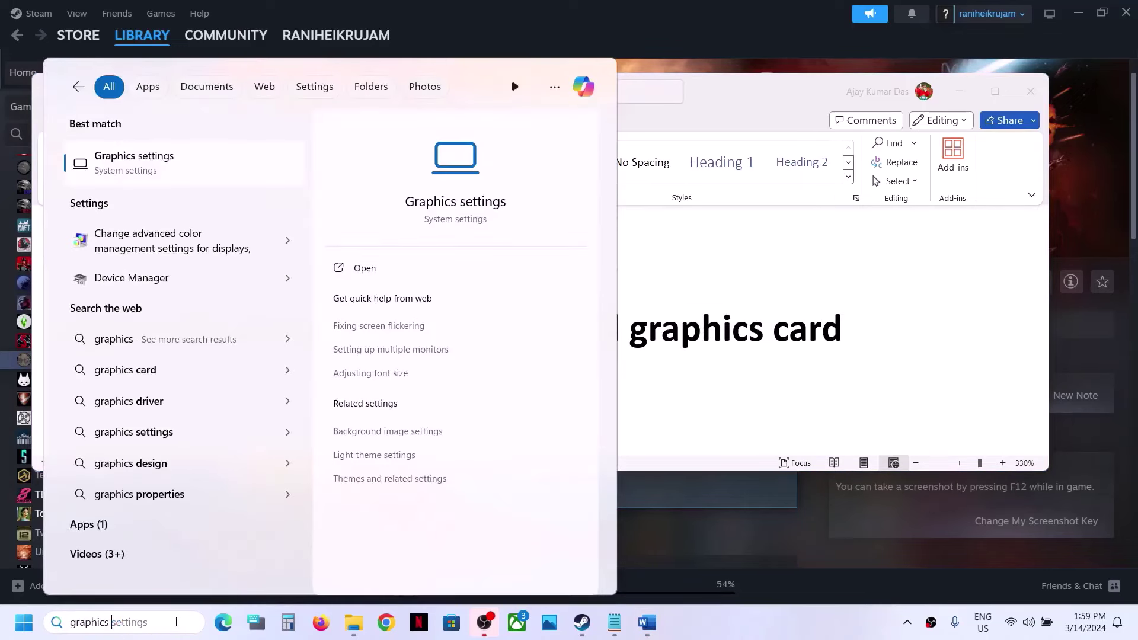
{"action": "left_click", "coordinate": [166, 162]}
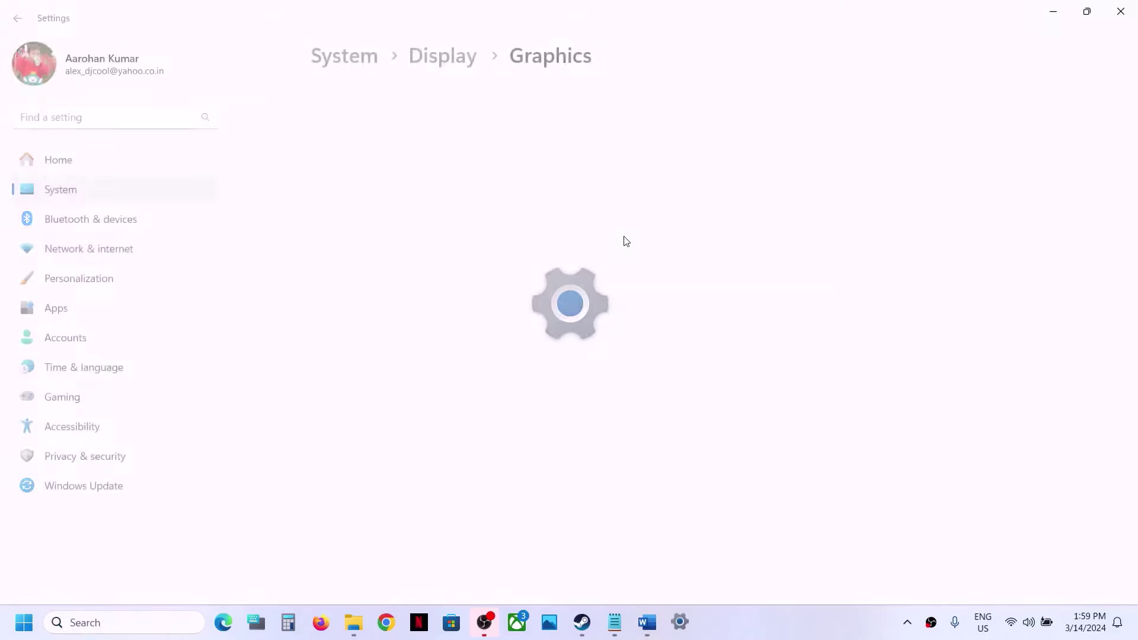
{"action": "left_click", "coordinate": [361, 268]}
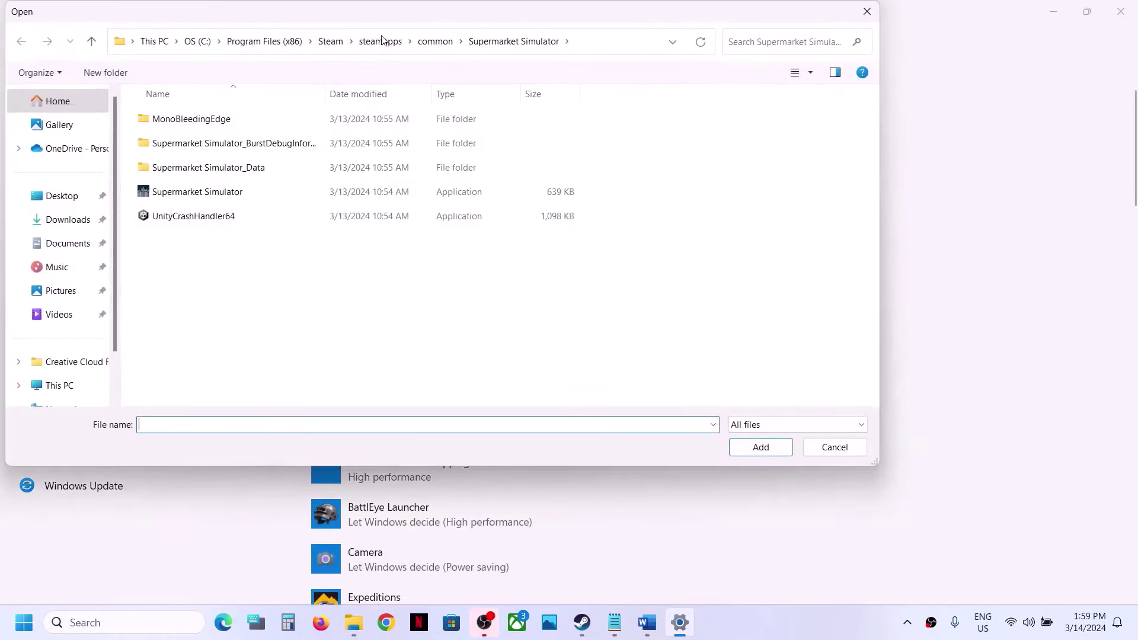
{"action": "left_click", "coordinate": [436, 41]}
{"action": "left_click", "coordinate": [187, 119]}
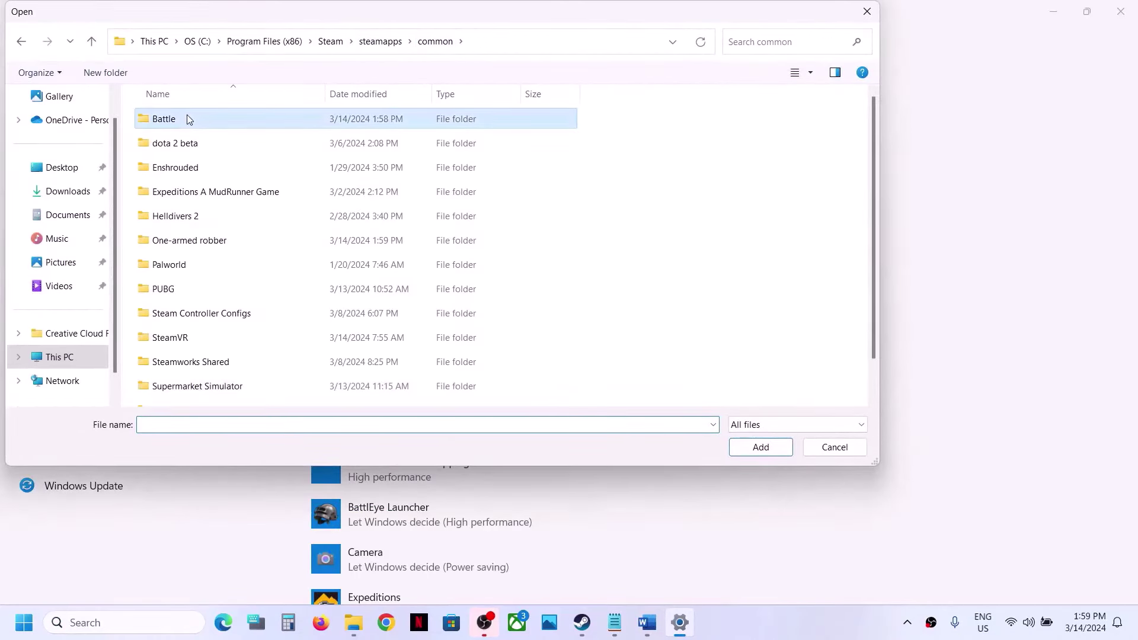
{"action": "double_click", "coordinate": [187, 119]}
{"action": "left_click", "coordinate": [156, 243]}
{"action": "left_click", "coordinate": [752, 447]}
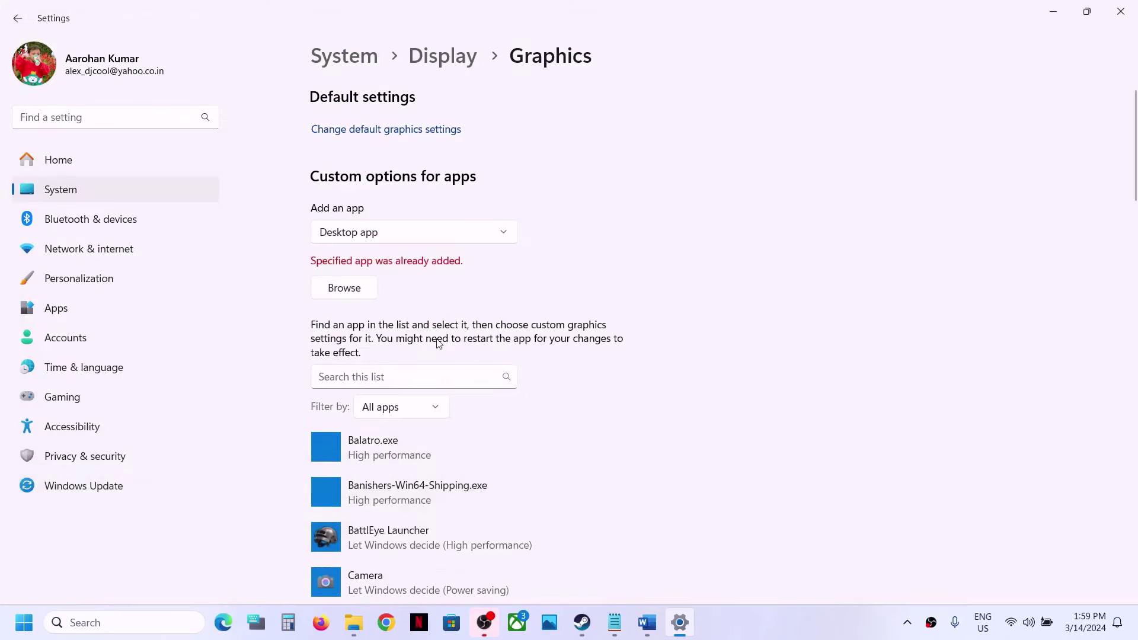
Set Star Wars: Battlefront II to High performance on the NVIDIA GeForce RTX 3050 and save.
{"action": "scroll", "coordinate": [437, 342], "scroll_direction": "down", "scroll_amount": 3}
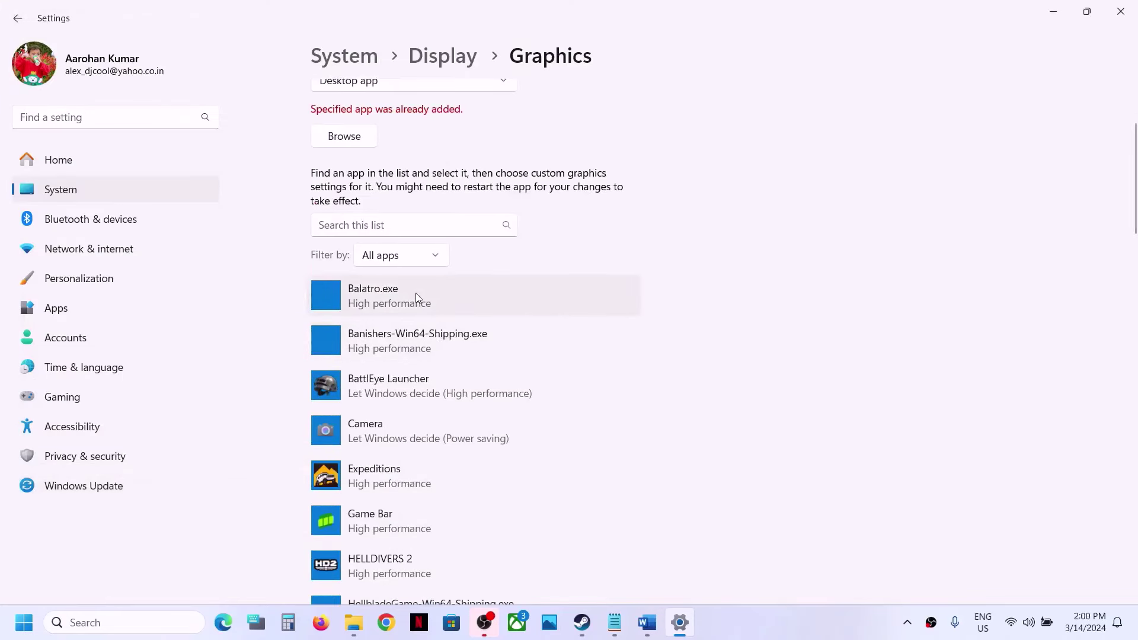
{"action": "scroll", "coordinate": [409, 397], "scroll_direction": "down", "scroll_amount": 2}
{"action": "scroll", "coordinate": [409, 397], "scroll_direction": "down", "scroll_amount": 1}
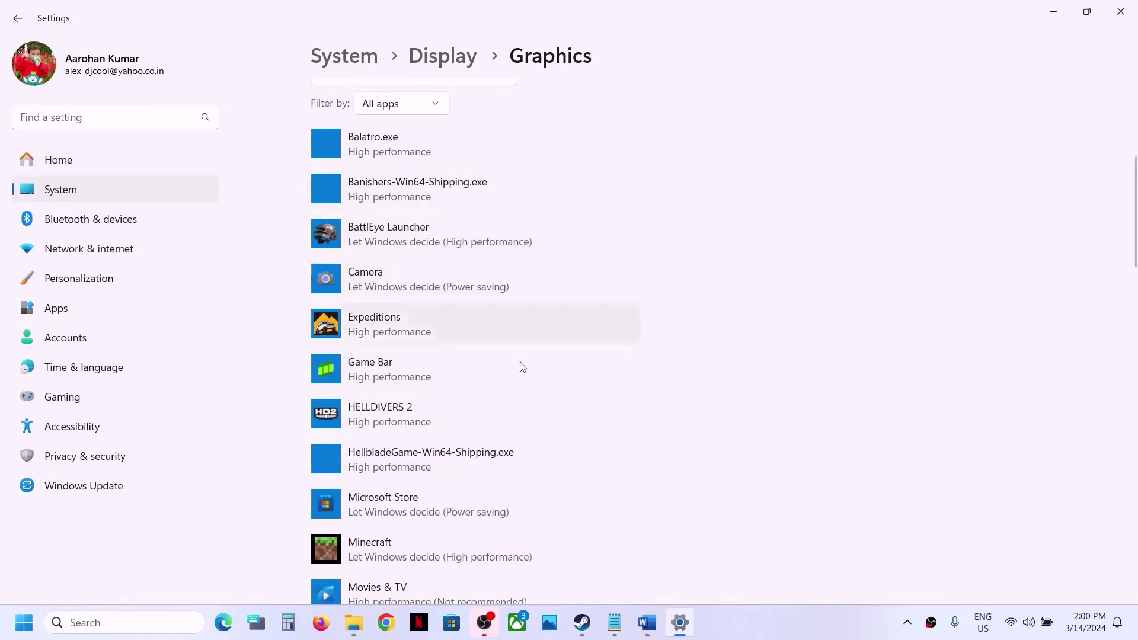
{"action": "left_click", "coordinate": [820, 630]}
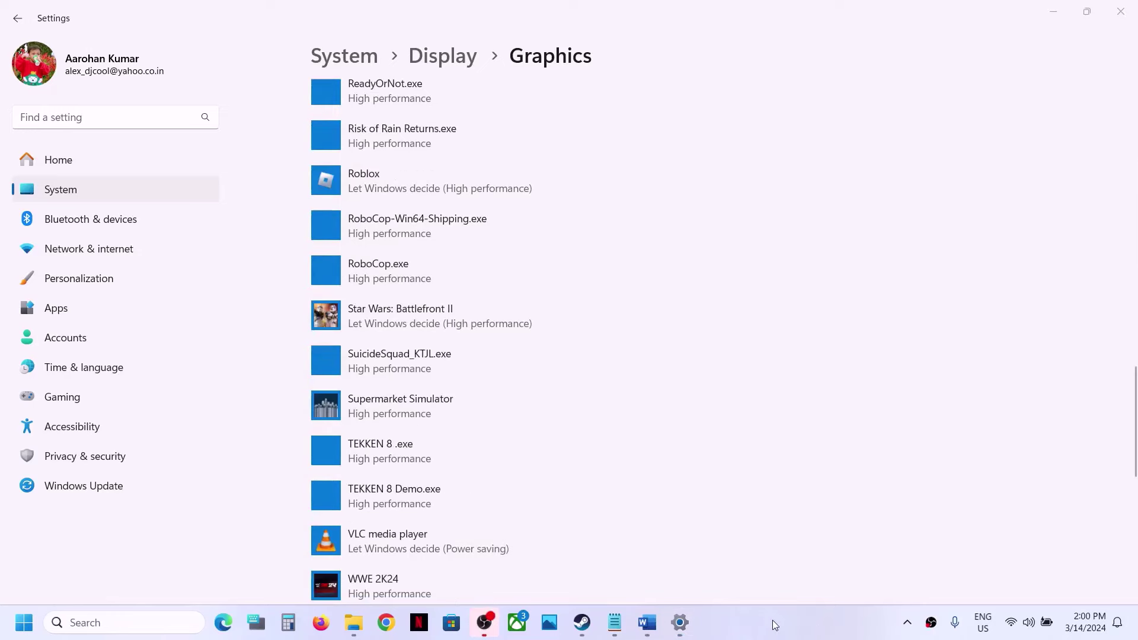
{"action": "left_click", "coordinate": [417, 318]}
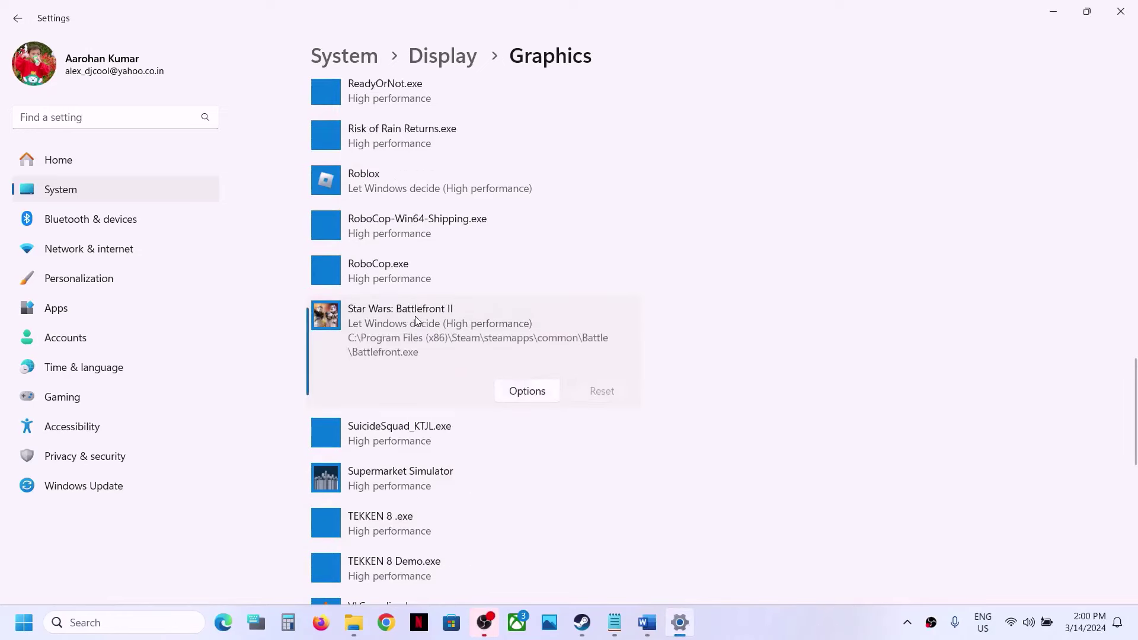
{"action": "left_click", "coordinate": [525, 394]}
{"action": "left_click", "coordinate": [445, 302]}
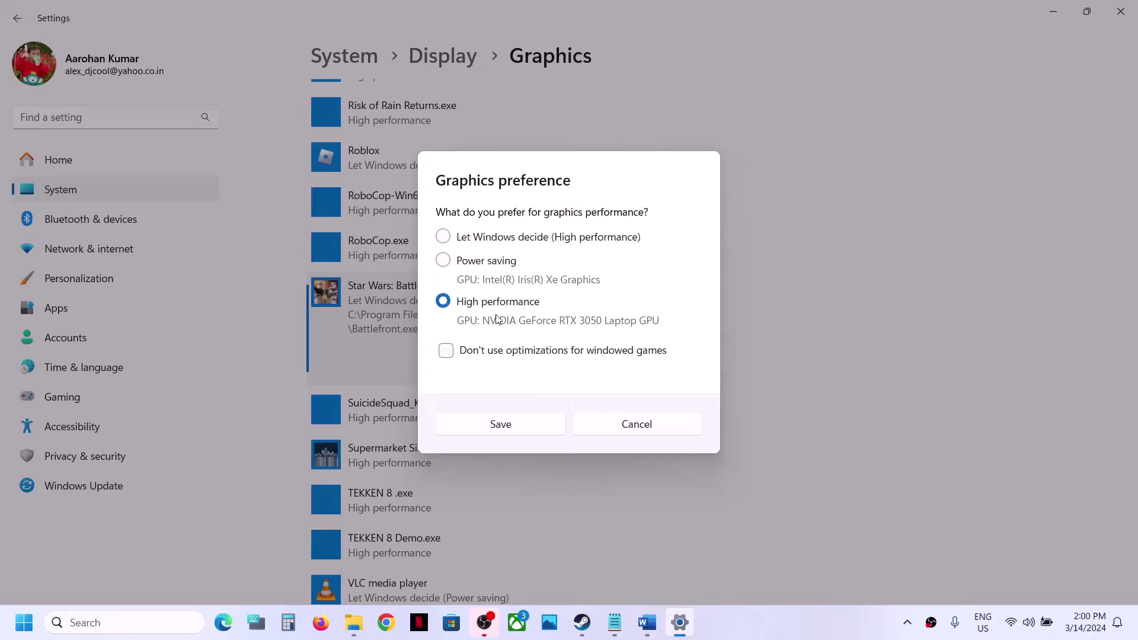
{"action": "left_click", "coordinate": [501, 425]}
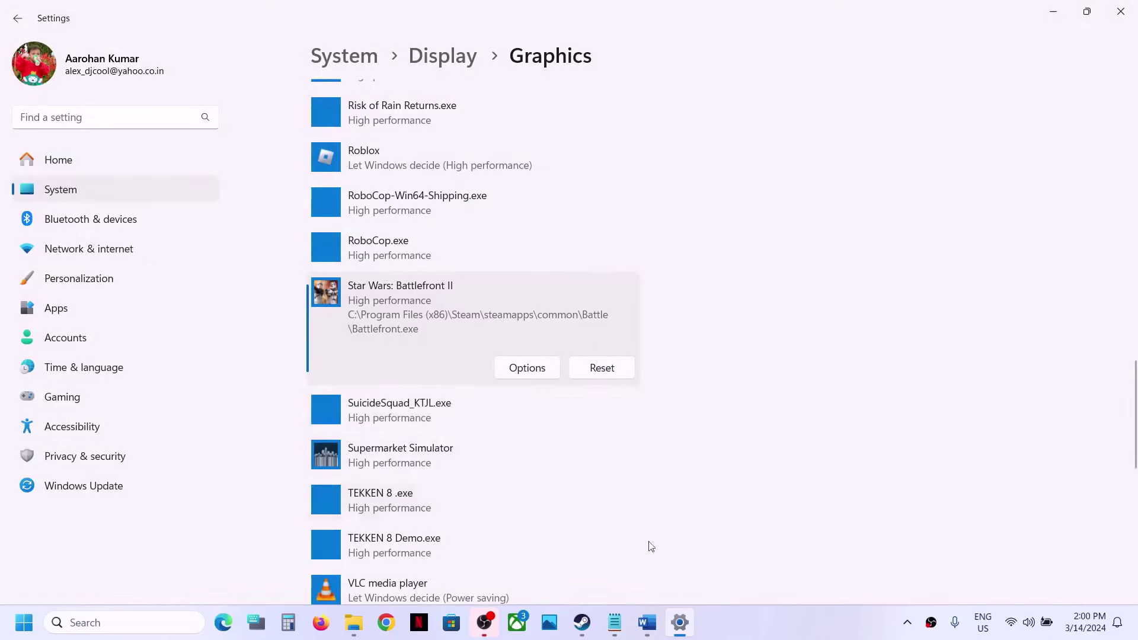
{"action": "left_click", "coordinate": [582, 623]}
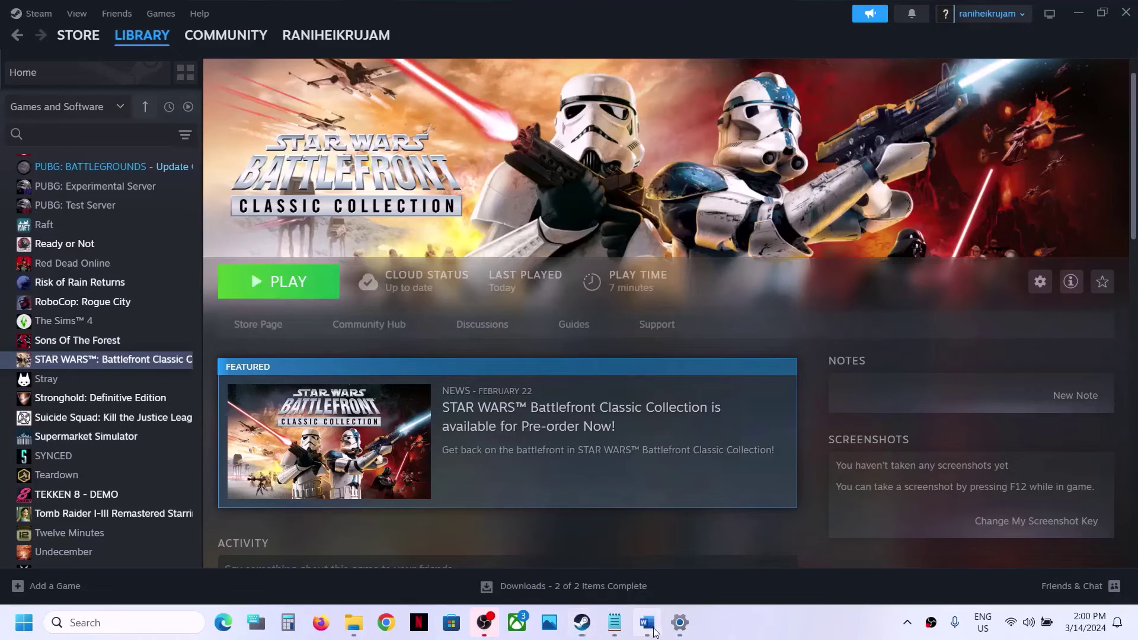
{"action": "left_click", "coordinate": [647, 623]}
{"action": "scroll", "coordinate": [478, 357], "scroll_direction": "down", "scroll_amount": 2}
{"action": "scroll", "coordinate": [478, 358], "scroll_direction": "down", "scroll_amount": 1}
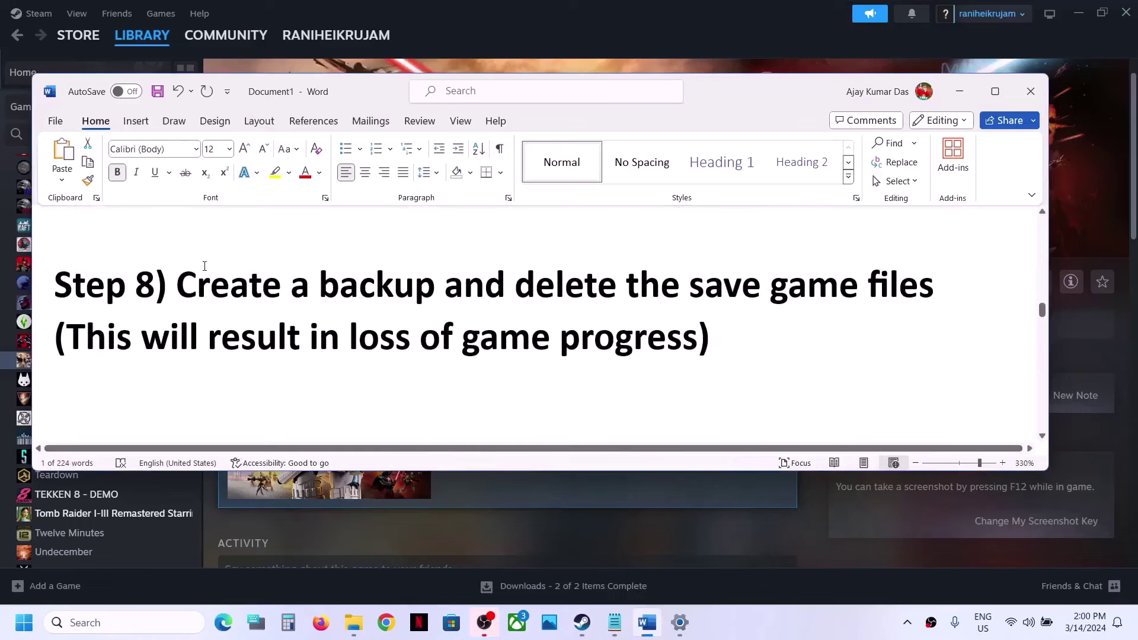
{"action": "left_click_drag", "start_coordinate": [190, 282], "coordinate": [415, 338]}
{"action": "left_click", "coordinate": [580, 337]}
{"action": "left_click", "coordinate": [411, 344]}
{"action": "left_click_drag", "start_coordinate": [67, 334], "coordinate": [620, 355]}
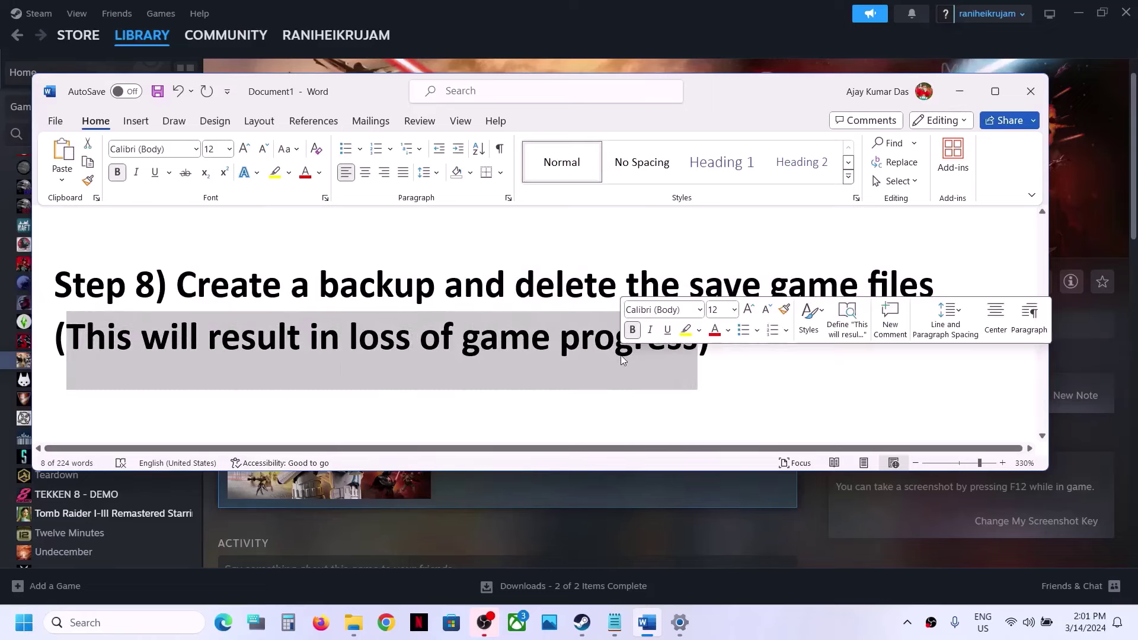
{"action": "left_click", "coordinate": [485, 361]}
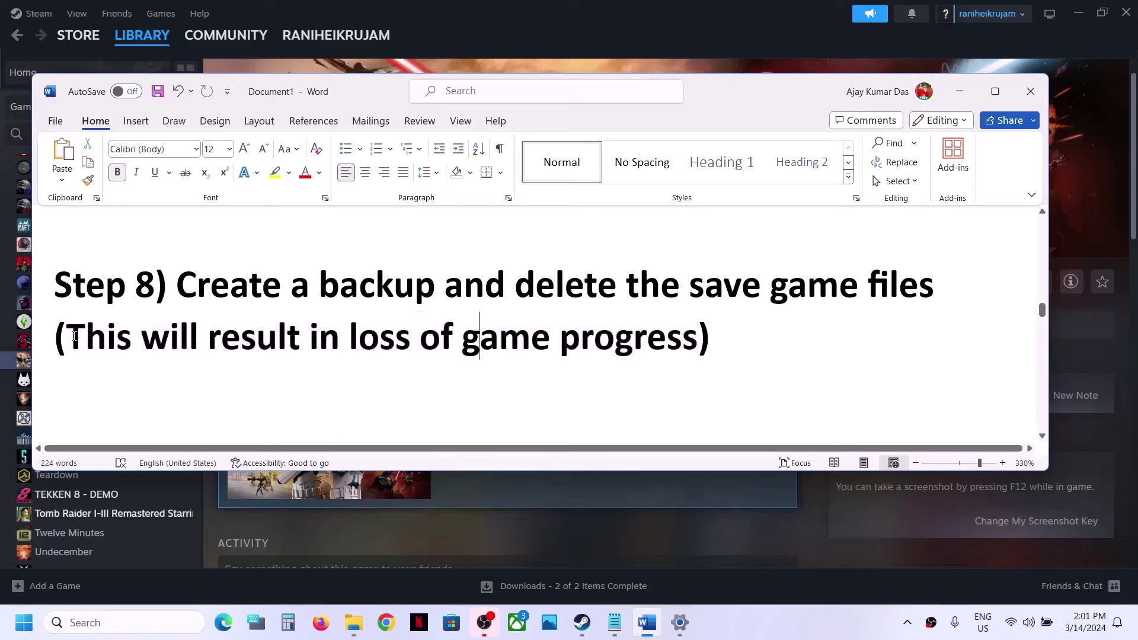
{"action": "left_click_drag", "start_coordinate": [72, 336], "coordinate": [697, 355]}
{"action": "left_click", "coordinate": [675, 23]}
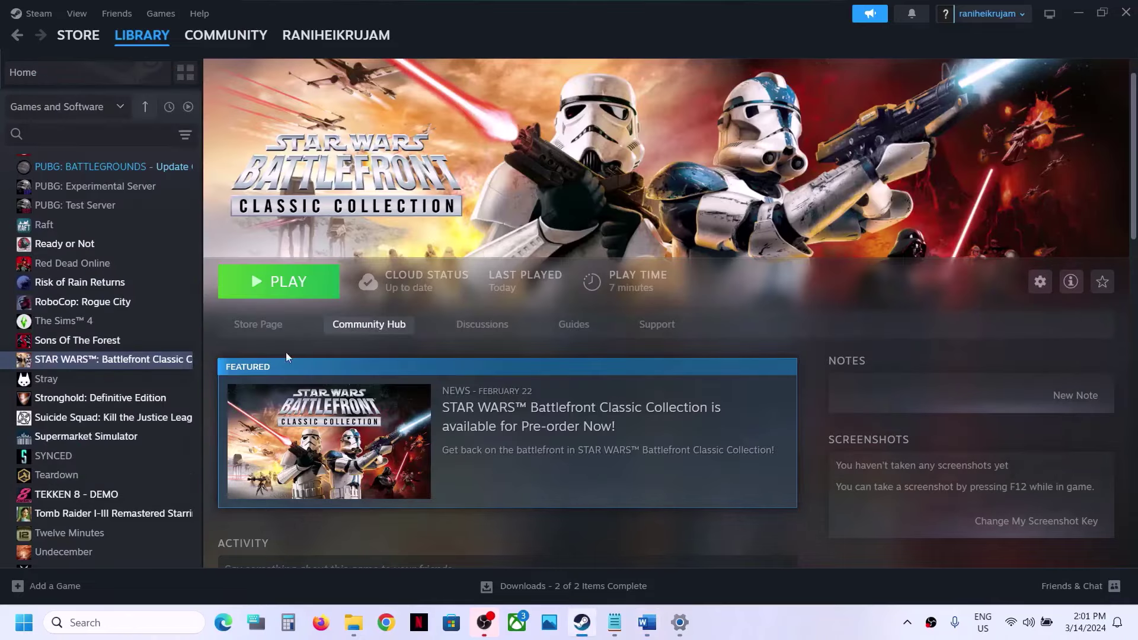
Browse Battlefront's local files from Steam, maximize Explorer and open the savedata folder.
{"action": "right_click", "coordinate": [142, 359]}
{"action": "mouse_move", "coordinate": [180, 450]}
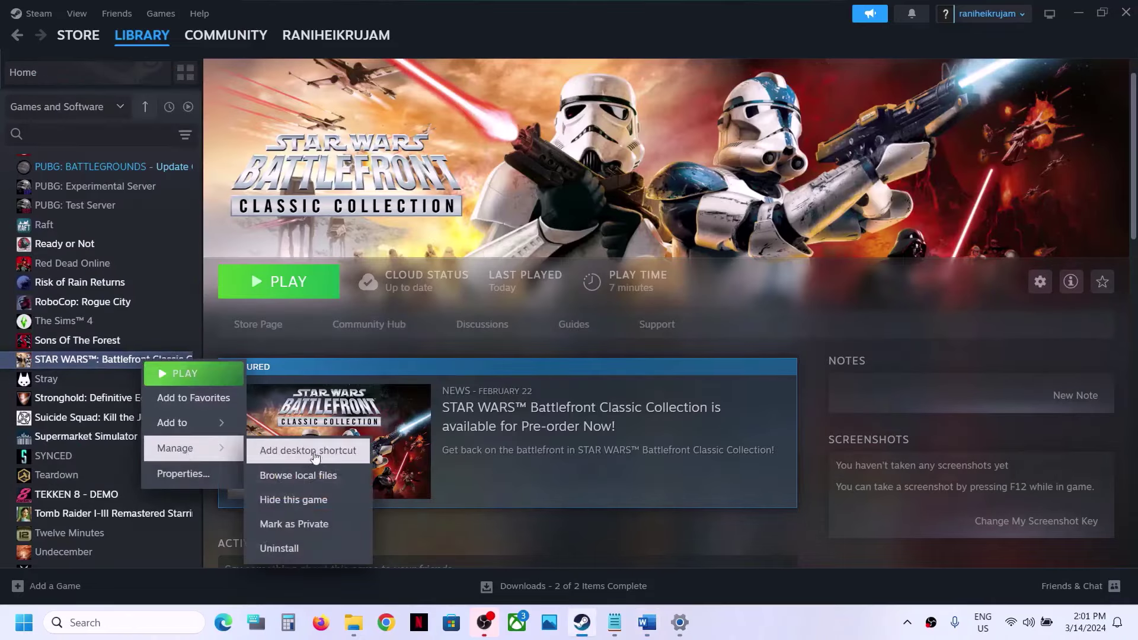
{"action": "left_click", "coordinate": [335, 475]}
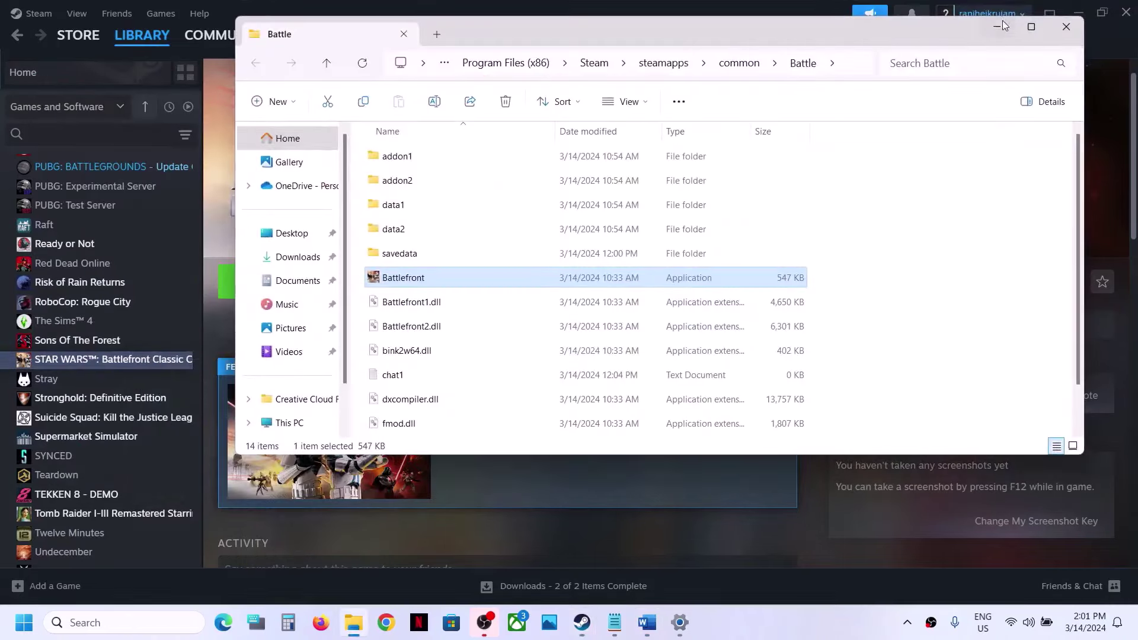
{"action": "left_click", "coordinate": [1022, 33]}
{"action": "double_click", "coordinate": [176, 237]}
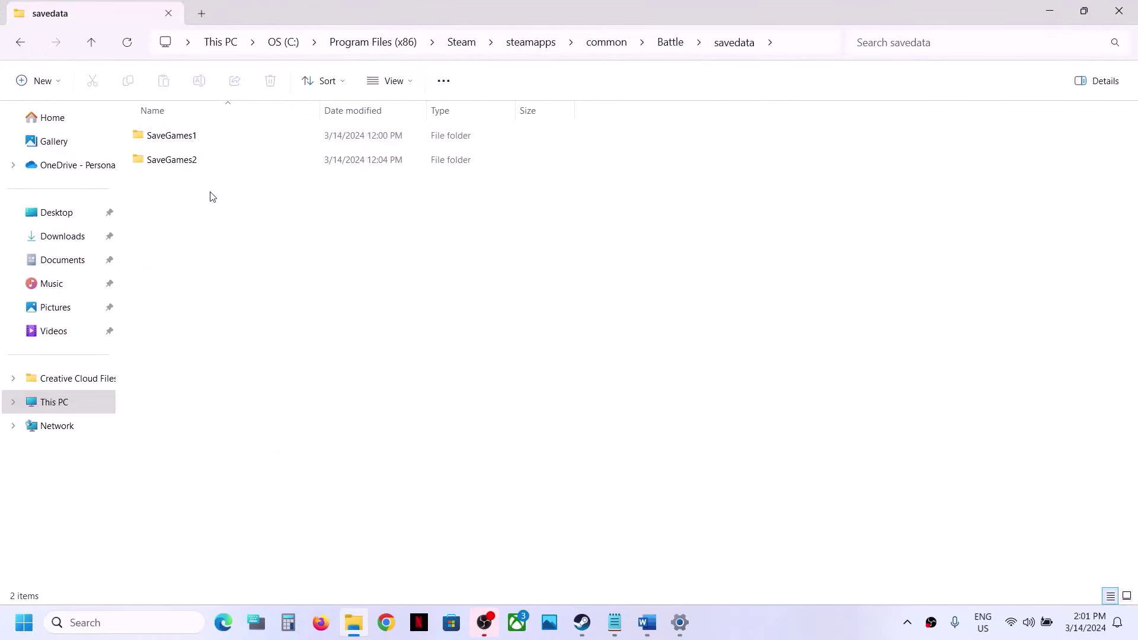
Select the SaveGames1 and SaveGames2 folders inside savedata.
{"action": "key", "text": "ctrl+a"}
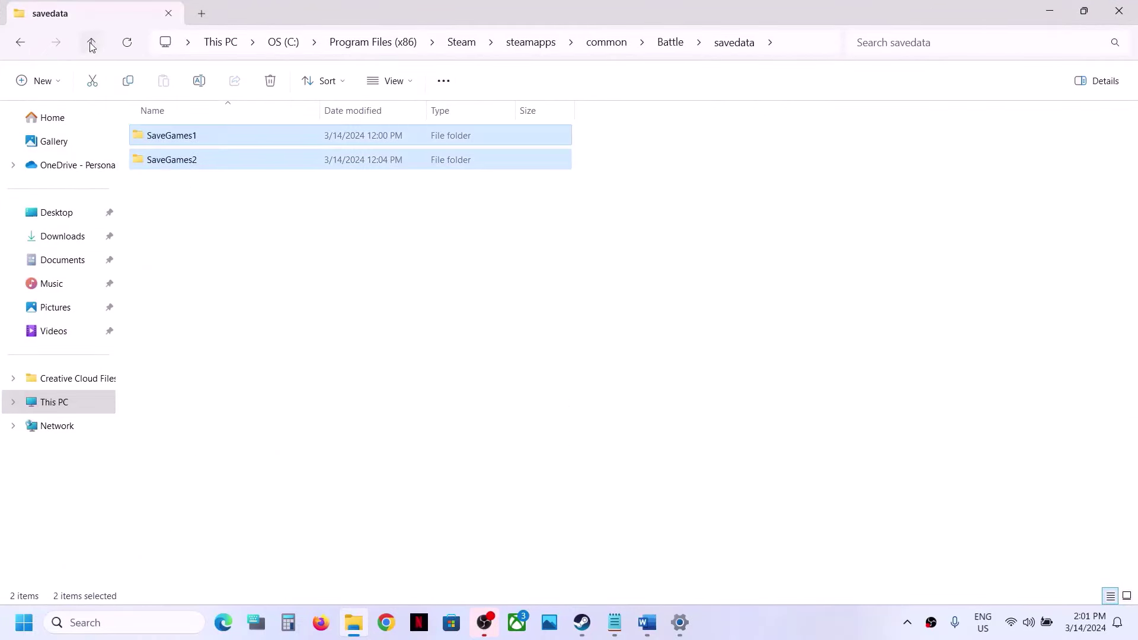
{"action": "left_click", "coordinate": [91, 43]}
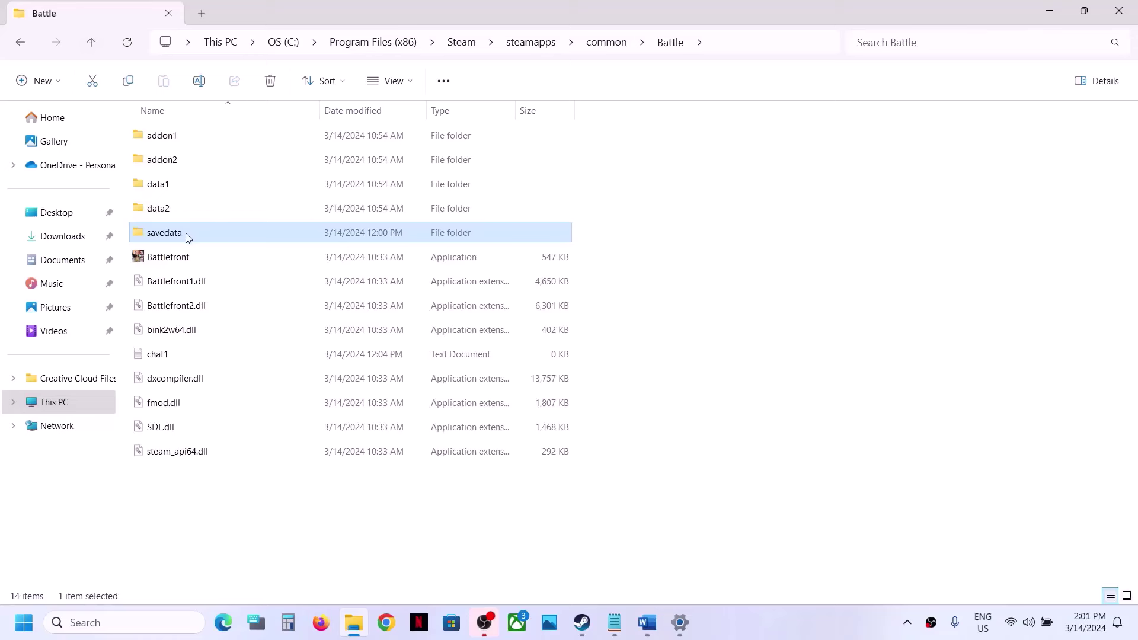
{"action": "right_click", "coordinate": [187, 233]}
{"action": "left_click", "coordinate": [181, 237]}
{"action": "double_click", "coordinate": [177, 237]}
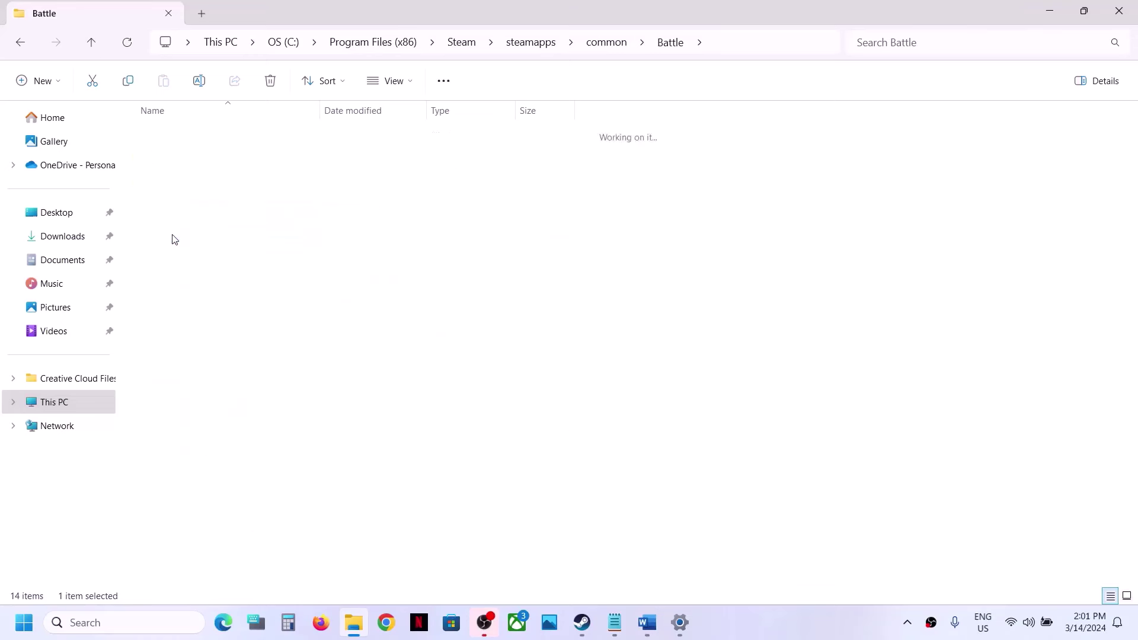
{"action": "left_click_drag", "start_coordinate": [349, 225], "coordinate": [171, 136]}
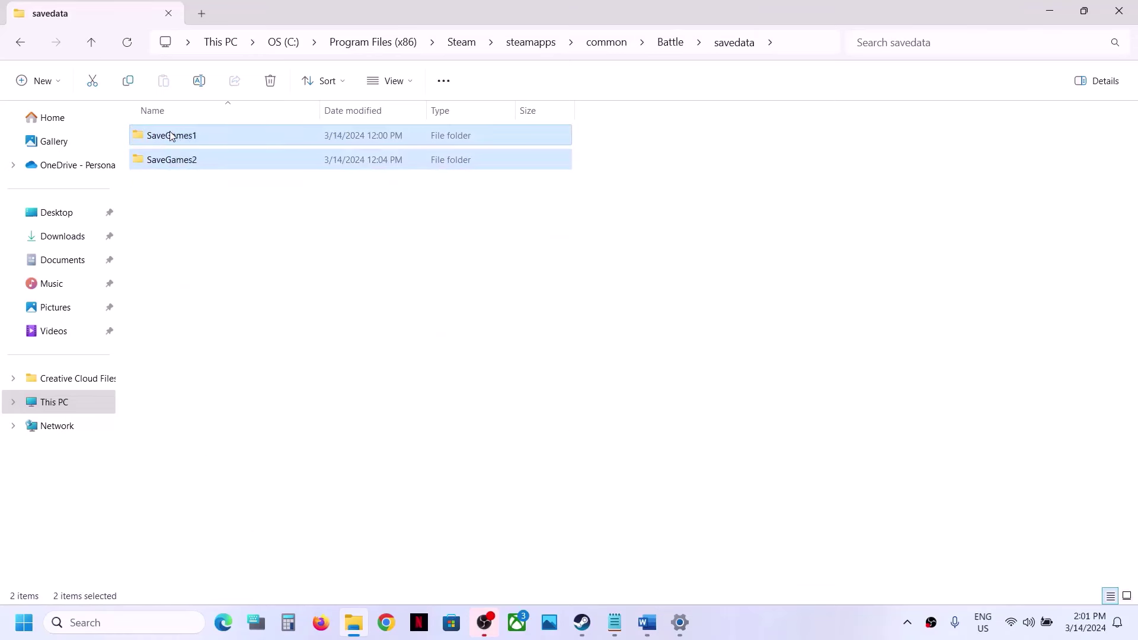
Copy the savedata folder and paste the backup onto the desktop.
{"action": "left_click", "coordinate": [92, 43]}
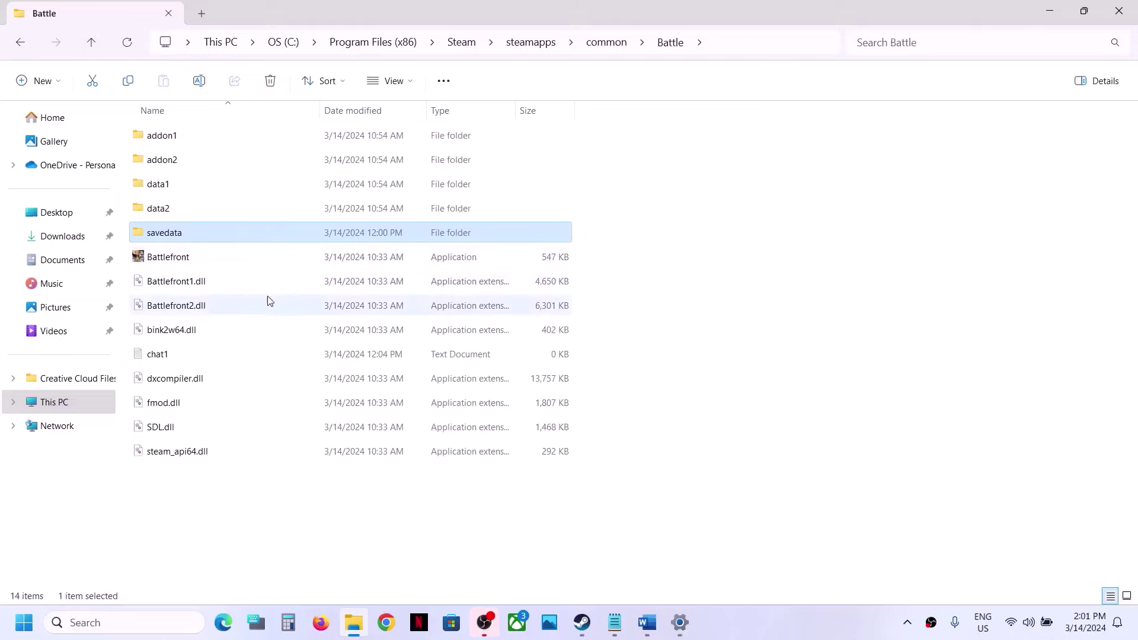
{"action": "right_click", "coordinate": [167, 238]}
{"action": "left_click", "coordinate": [214, 218]}
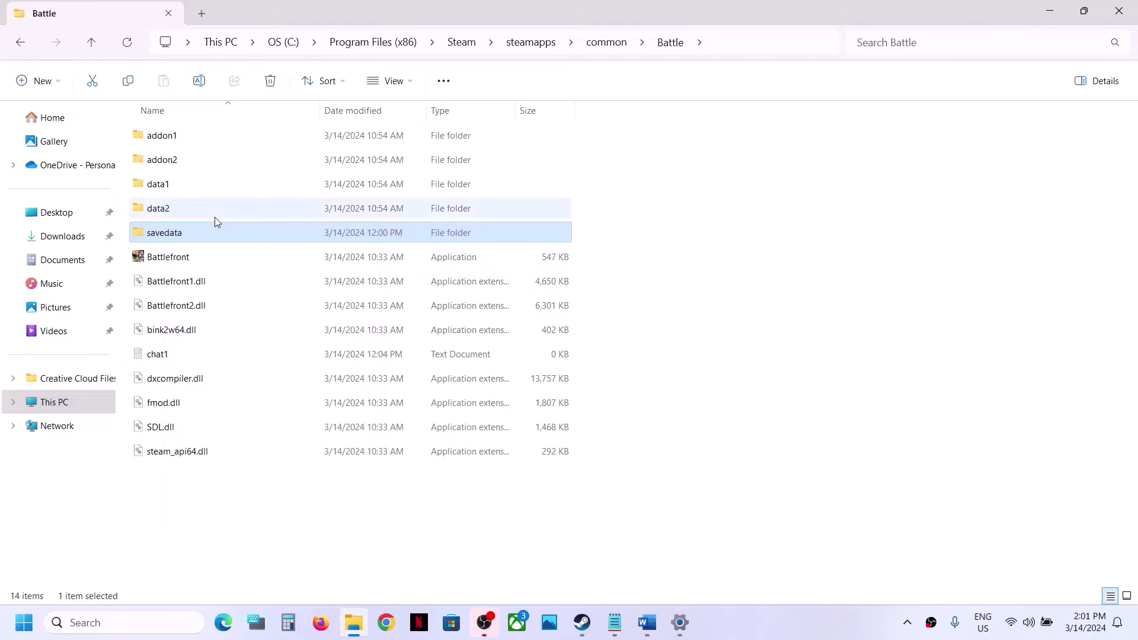
{"action": "key", "text": "super+d"}
{"action": "key", "text": "ctrl+v"}
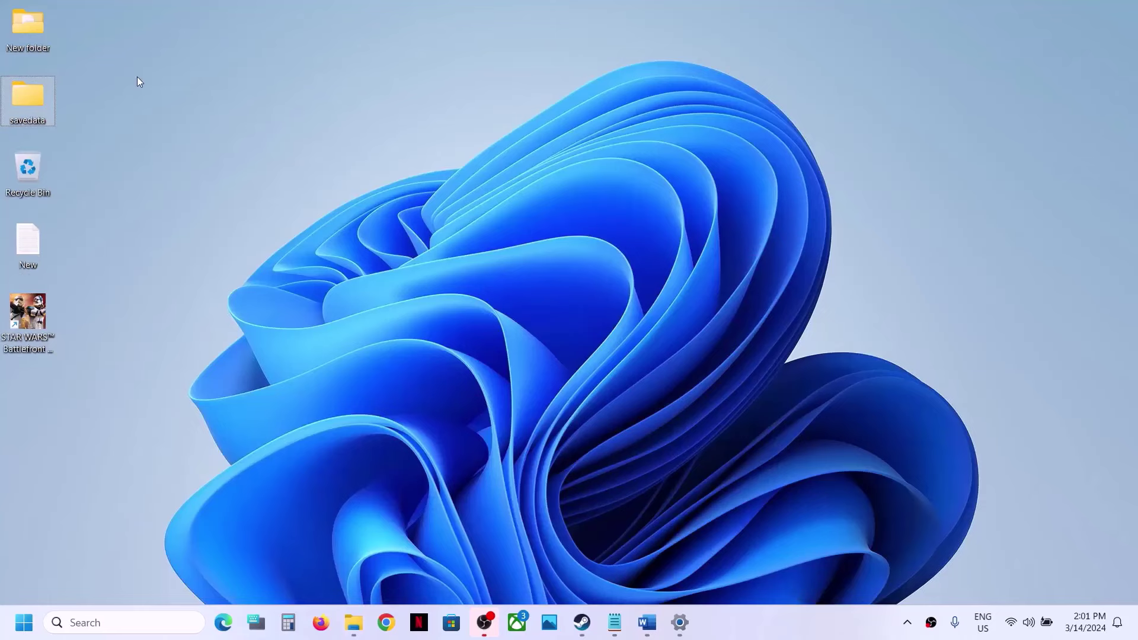
Delete the savedata folder from the Battle game folder.
{"action": "key", "text": "super+d"}
{"action": "right_click", "coordinate": [191, 243]}
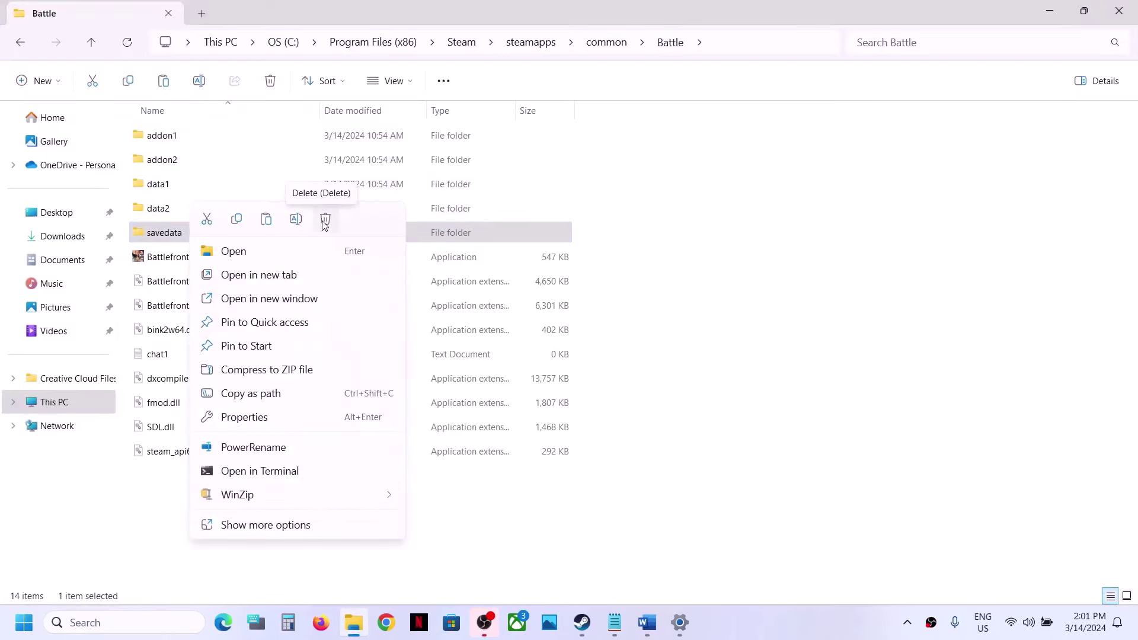
{"action": "left_click", "coordinate": [325, 221]}
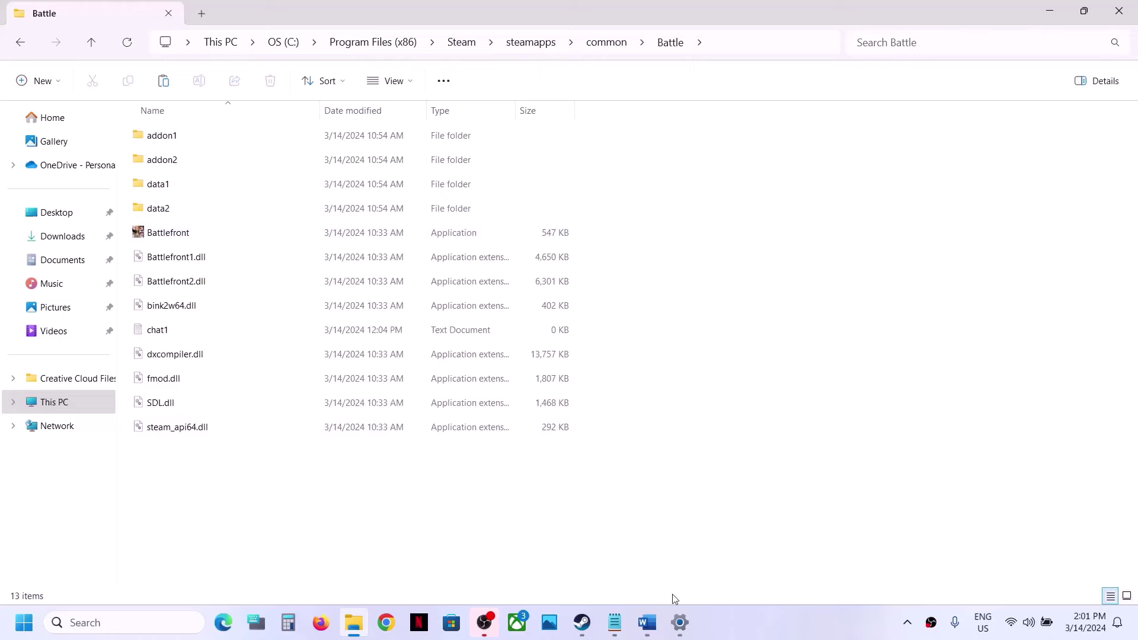
{"action": "left_click", "coordinate": [623, 514]}
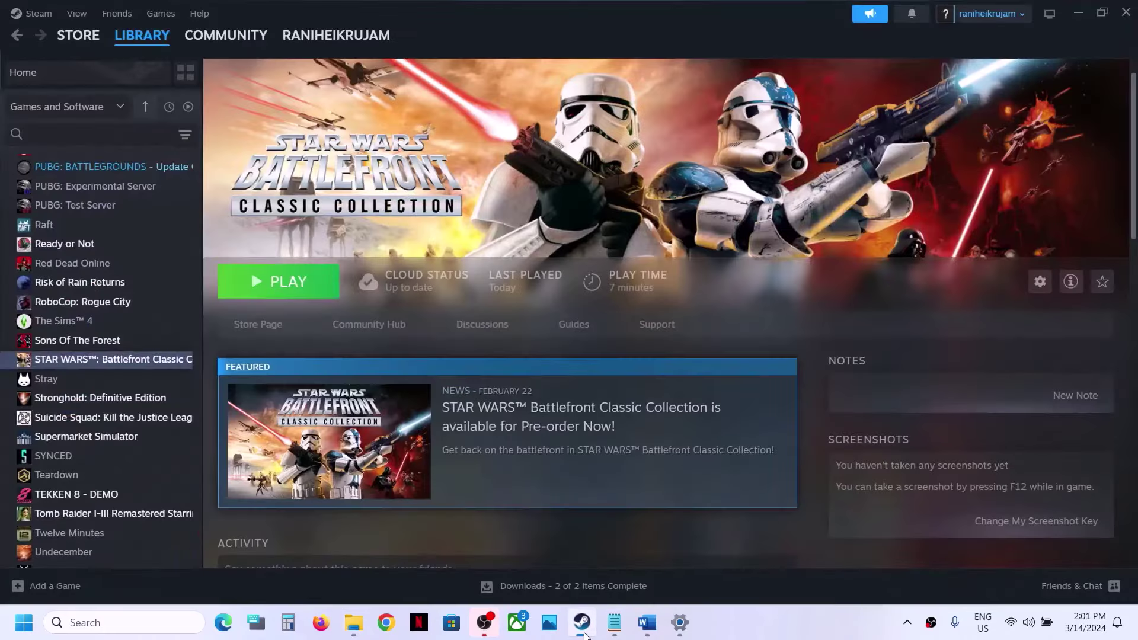
{"action": "mouse_move", "coordinate": [655, 637]}
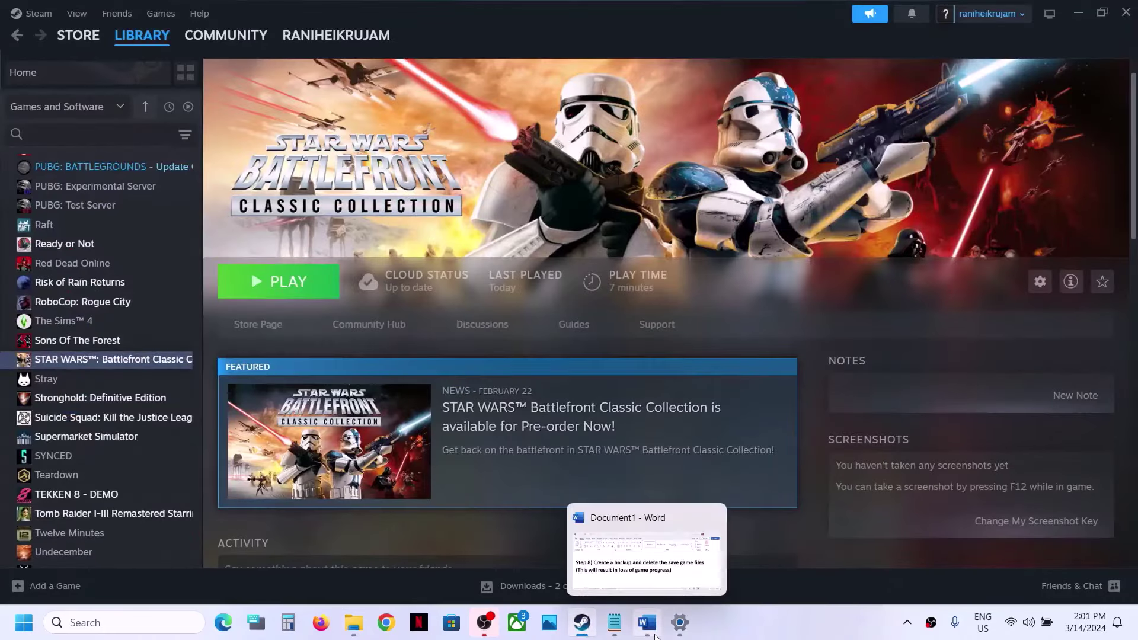